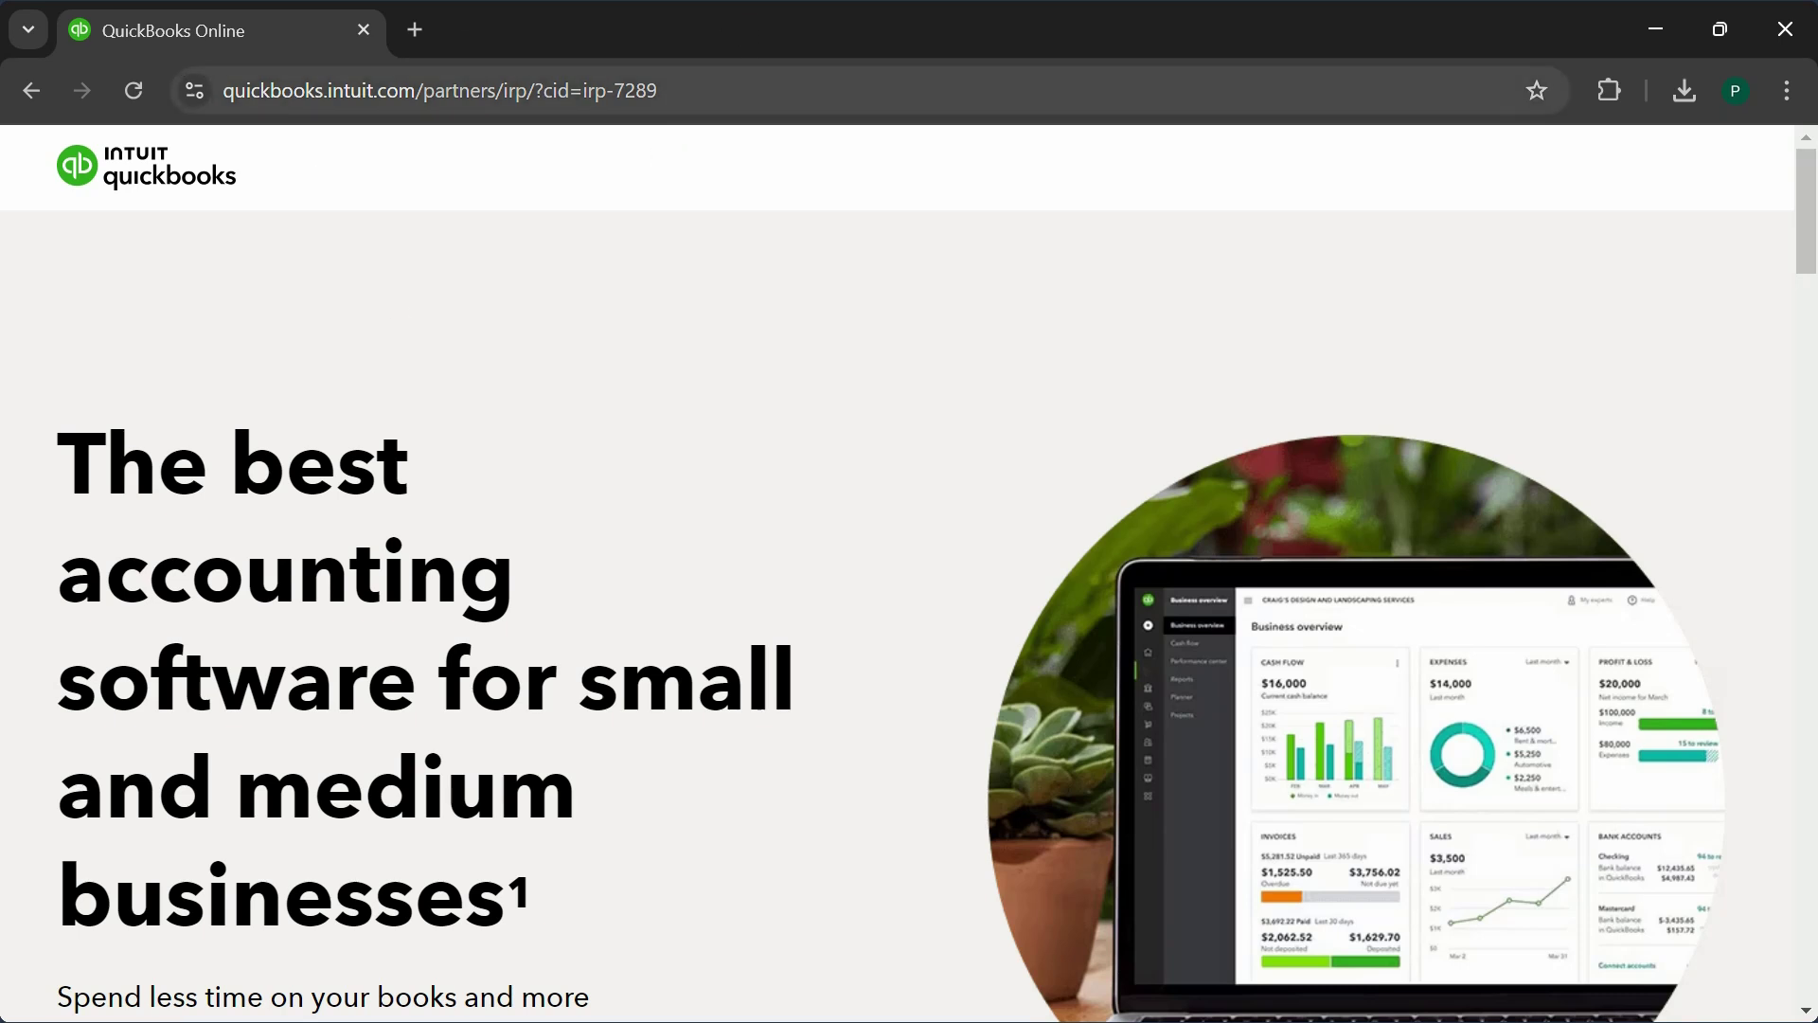
- Review the four pricing cards and choose Try it free on the Plus plan
left_click(668, 91)
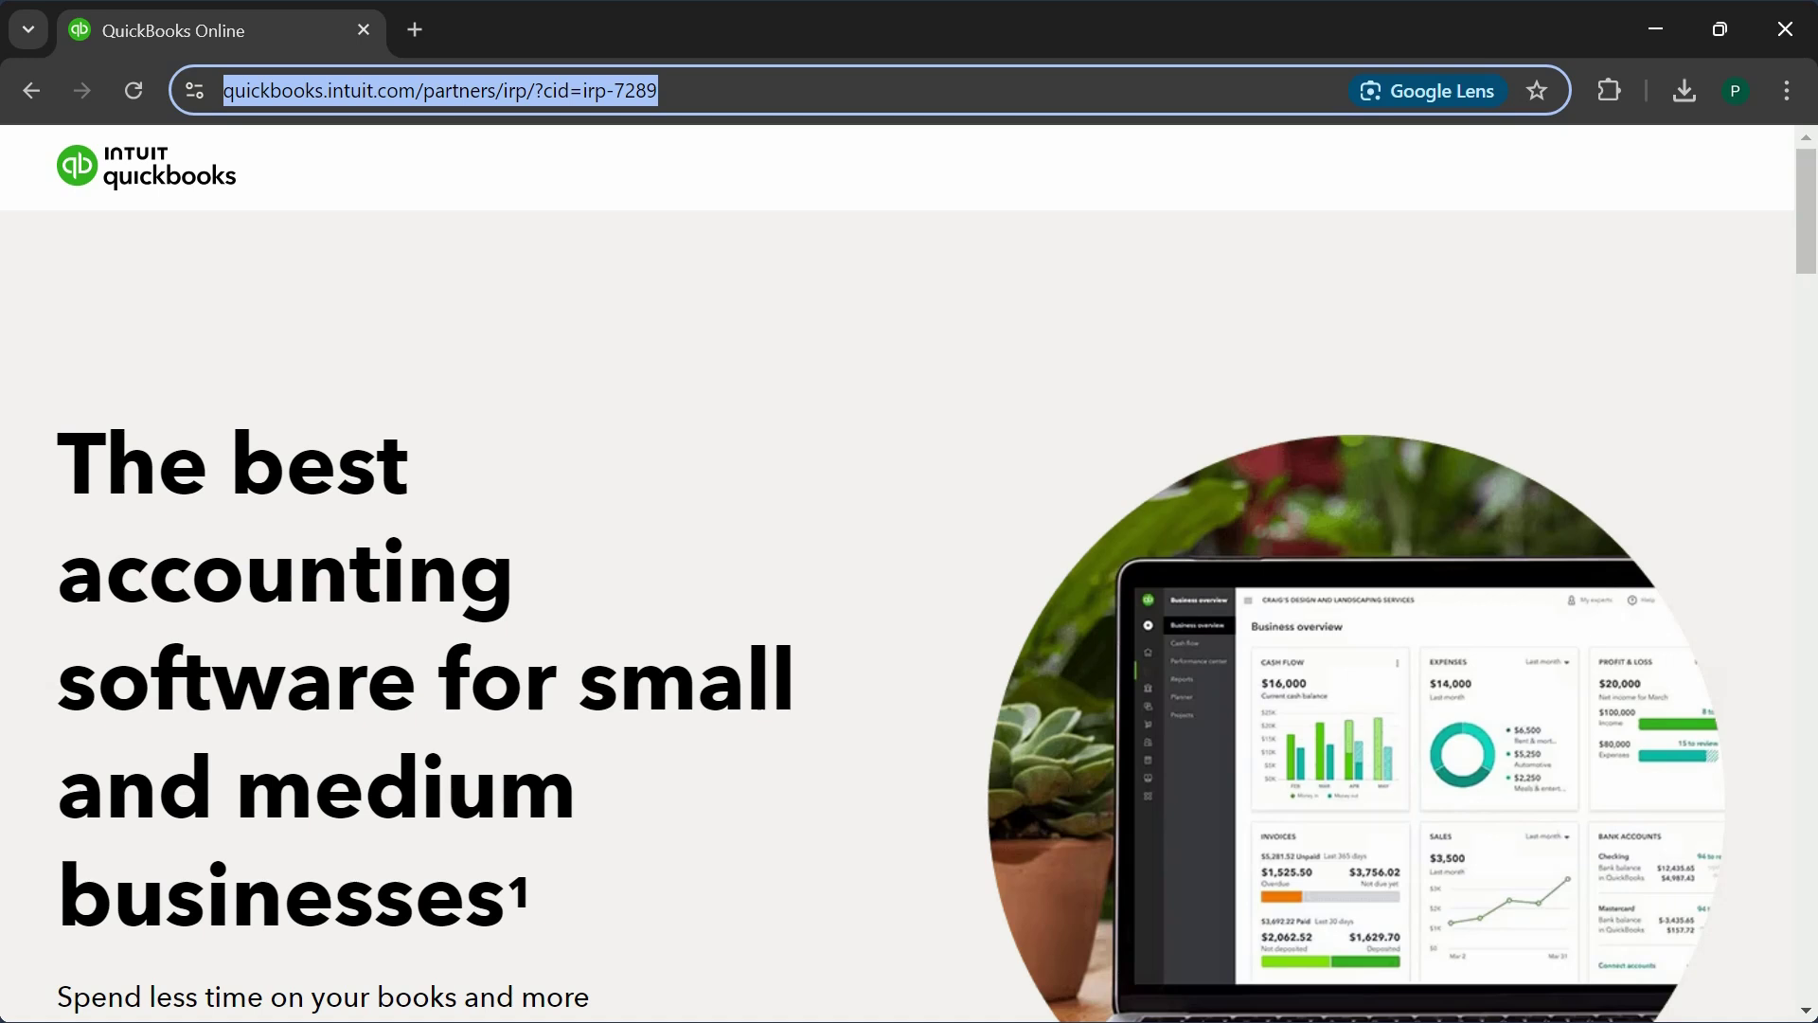
scroll(658, 460, "down", 4)
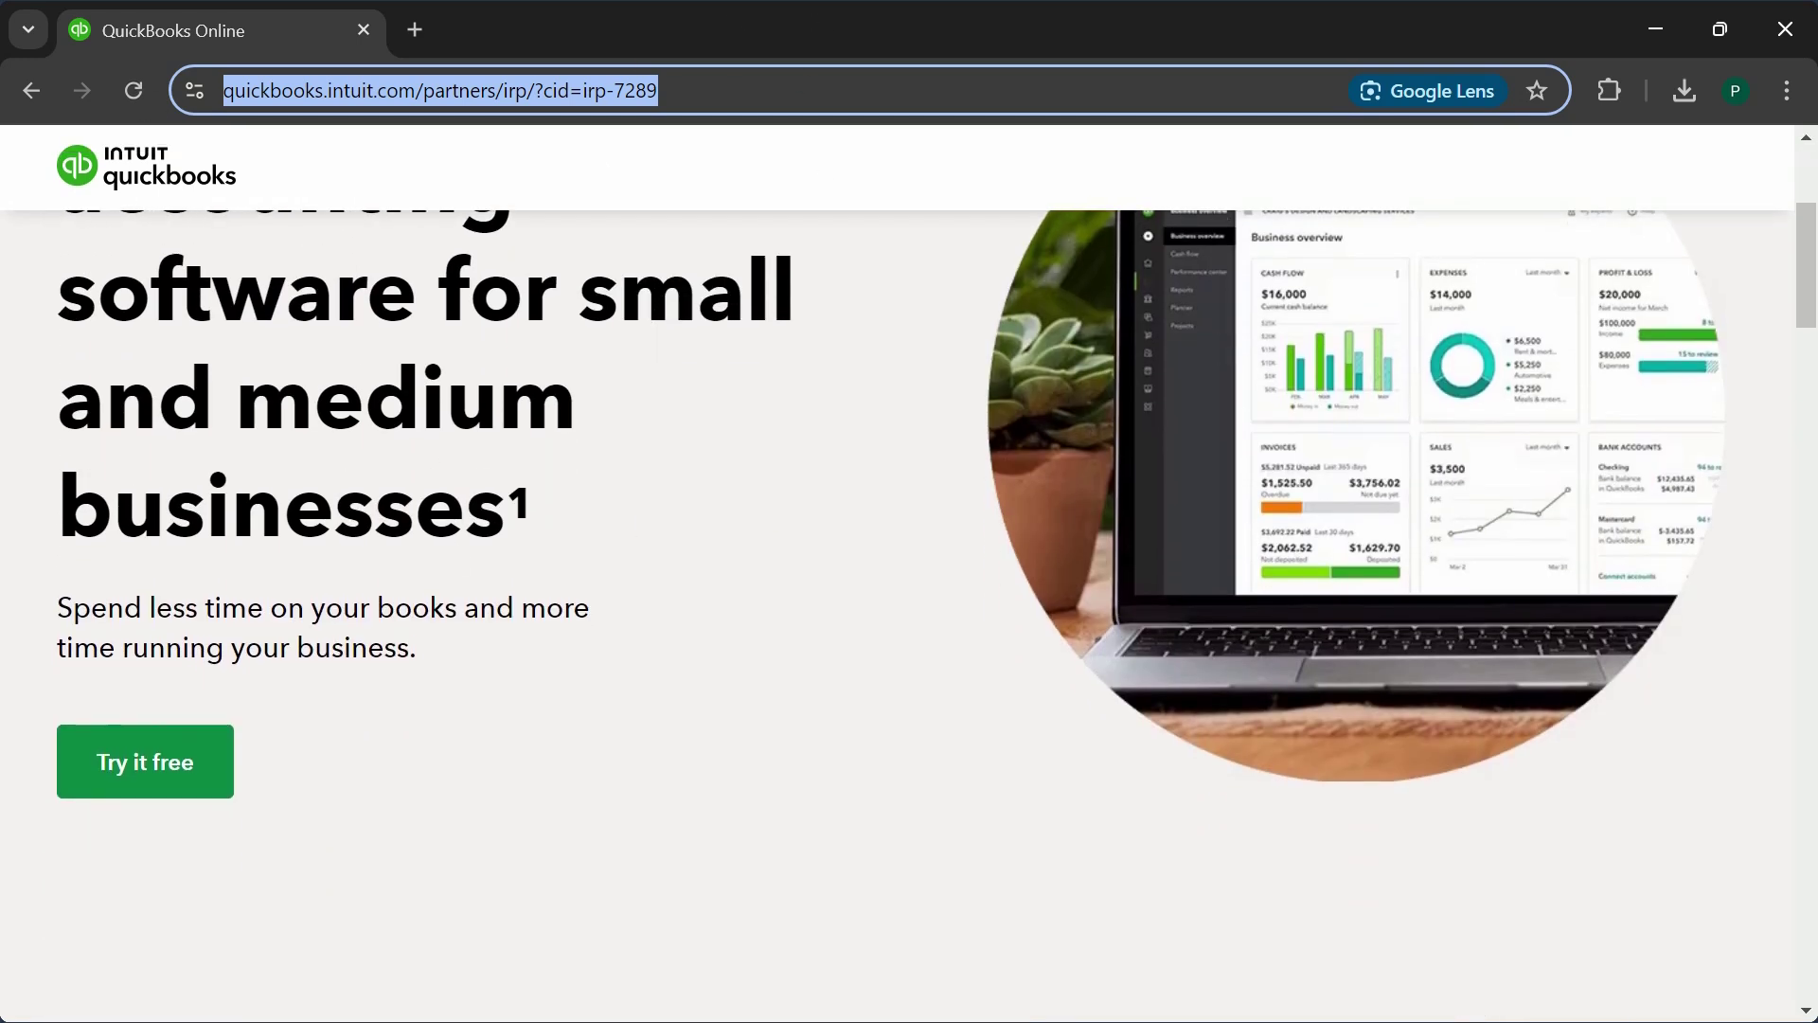
scroll(722, 556, "down", 12)
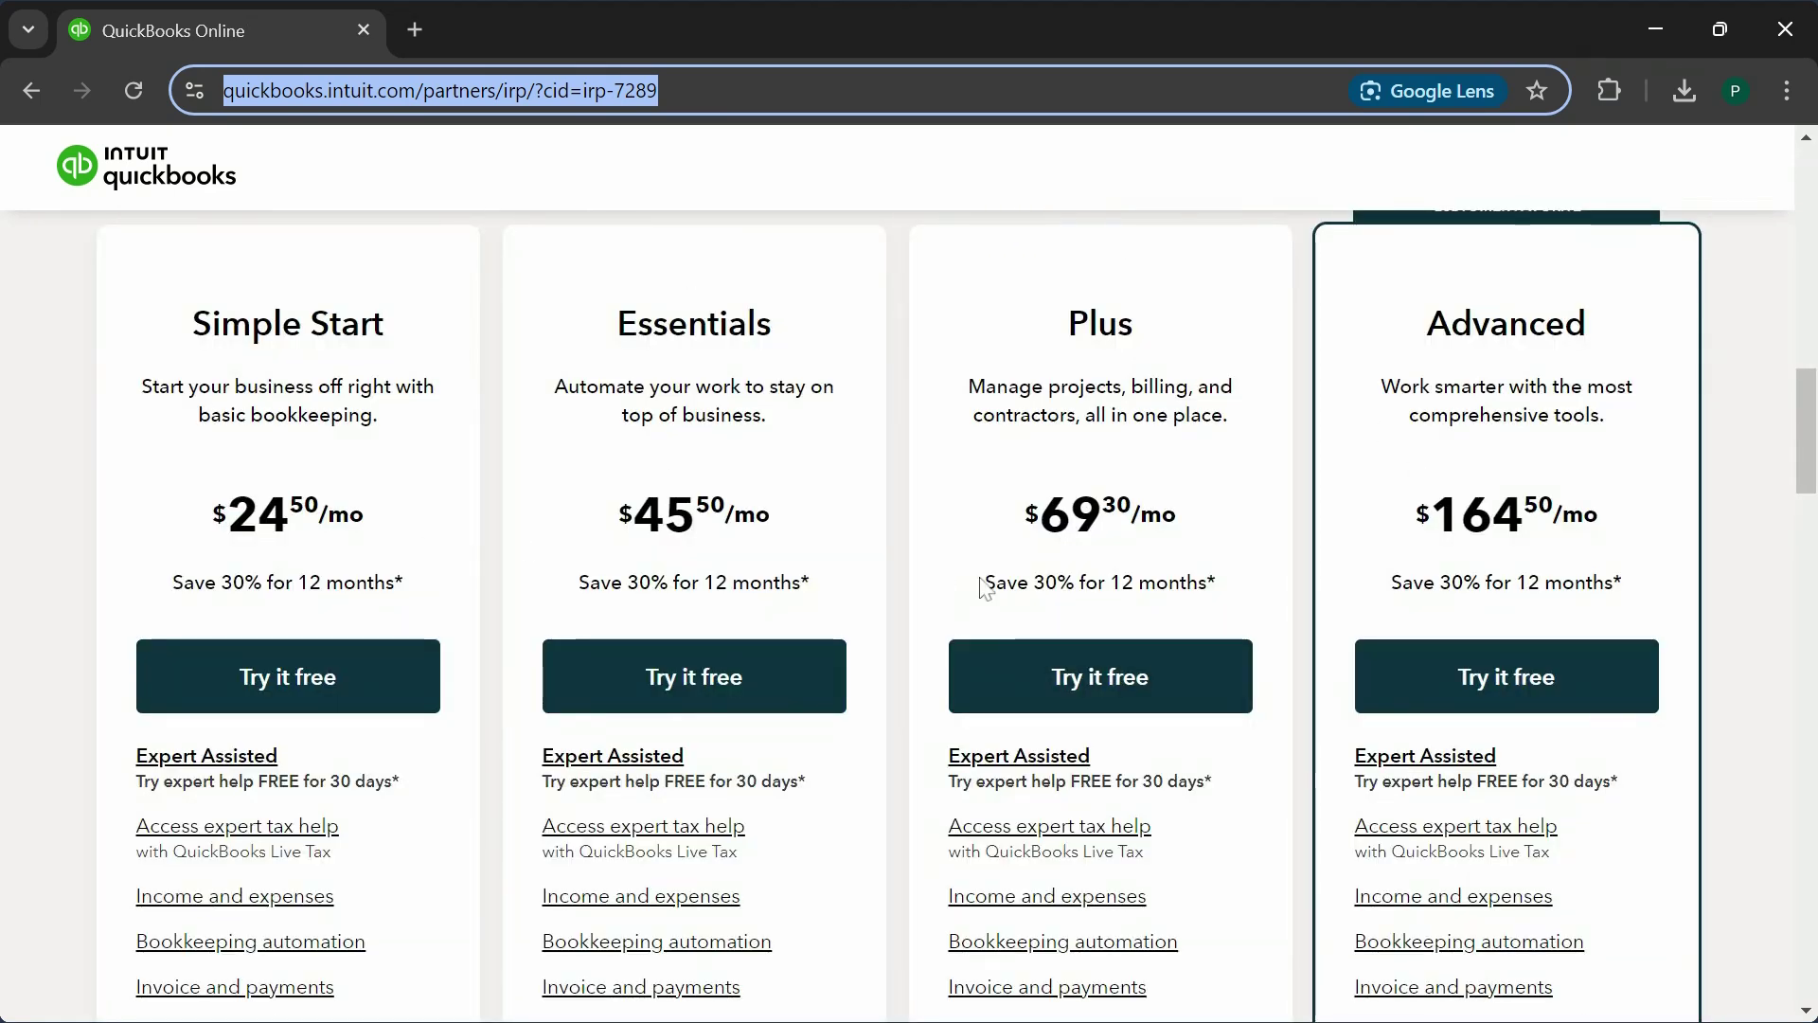
scroll(942, 710, "down", 1)
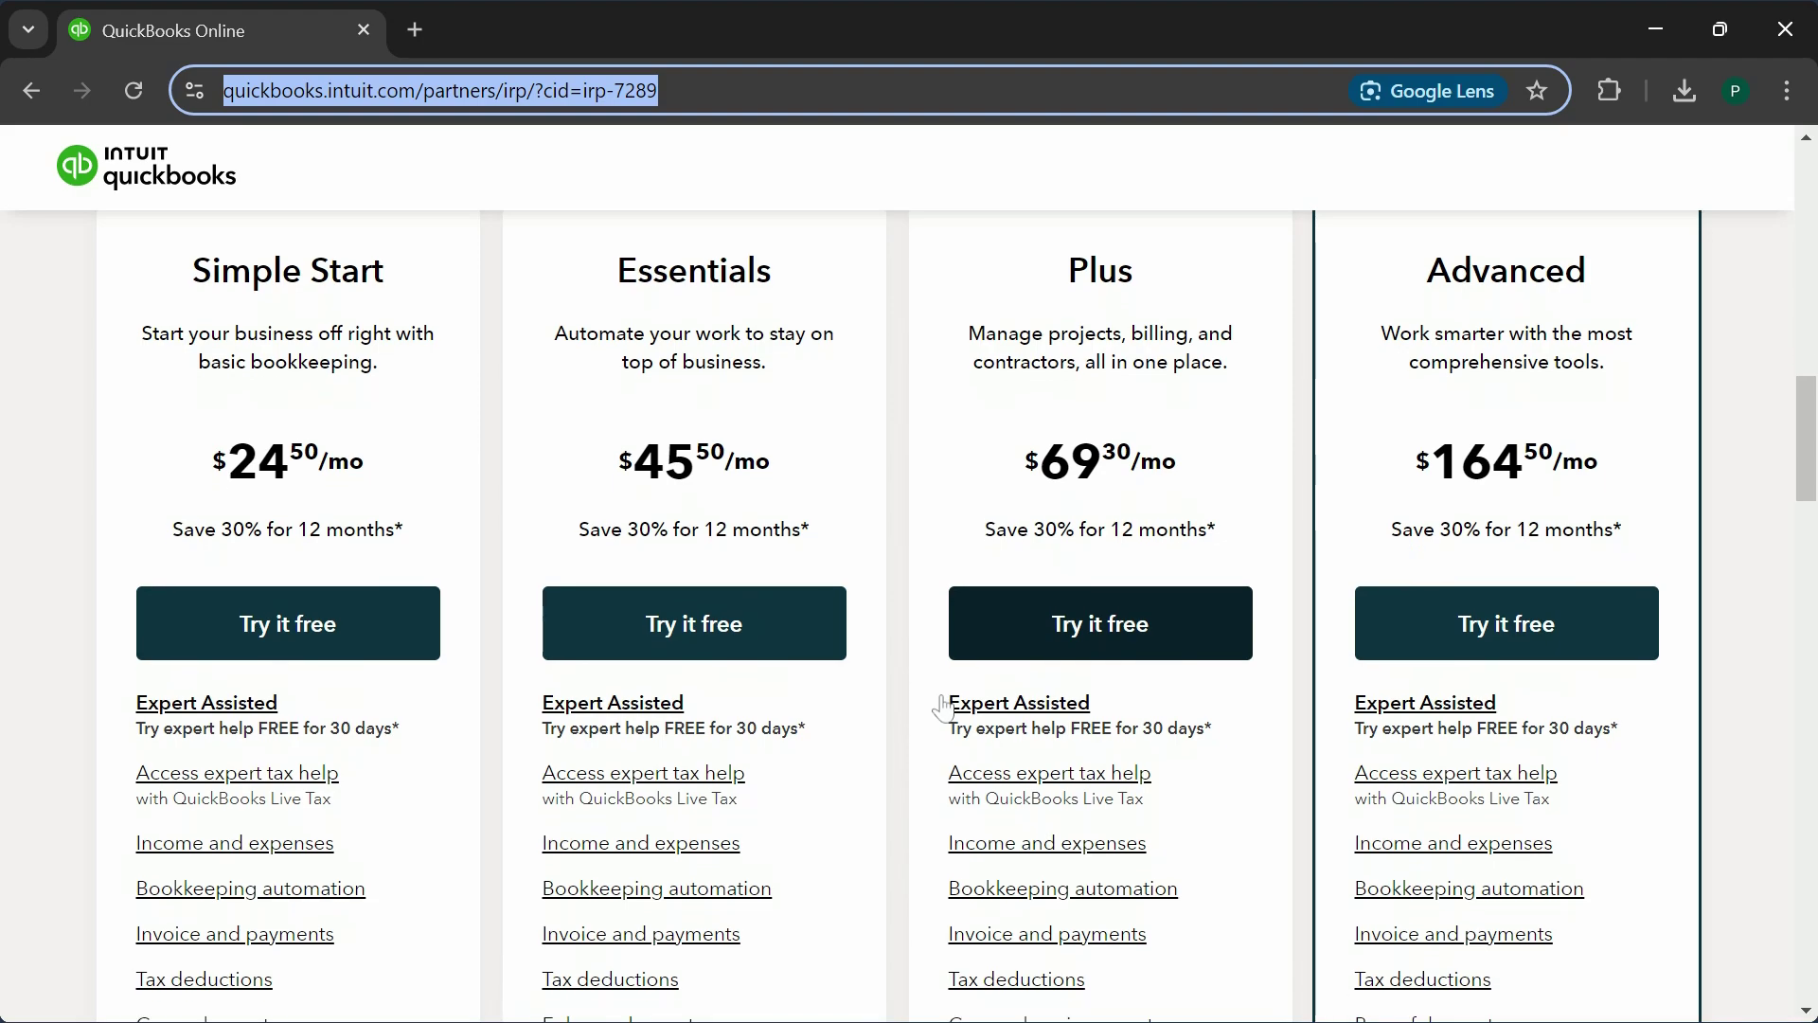
scroll(698, 573, "down", 5)
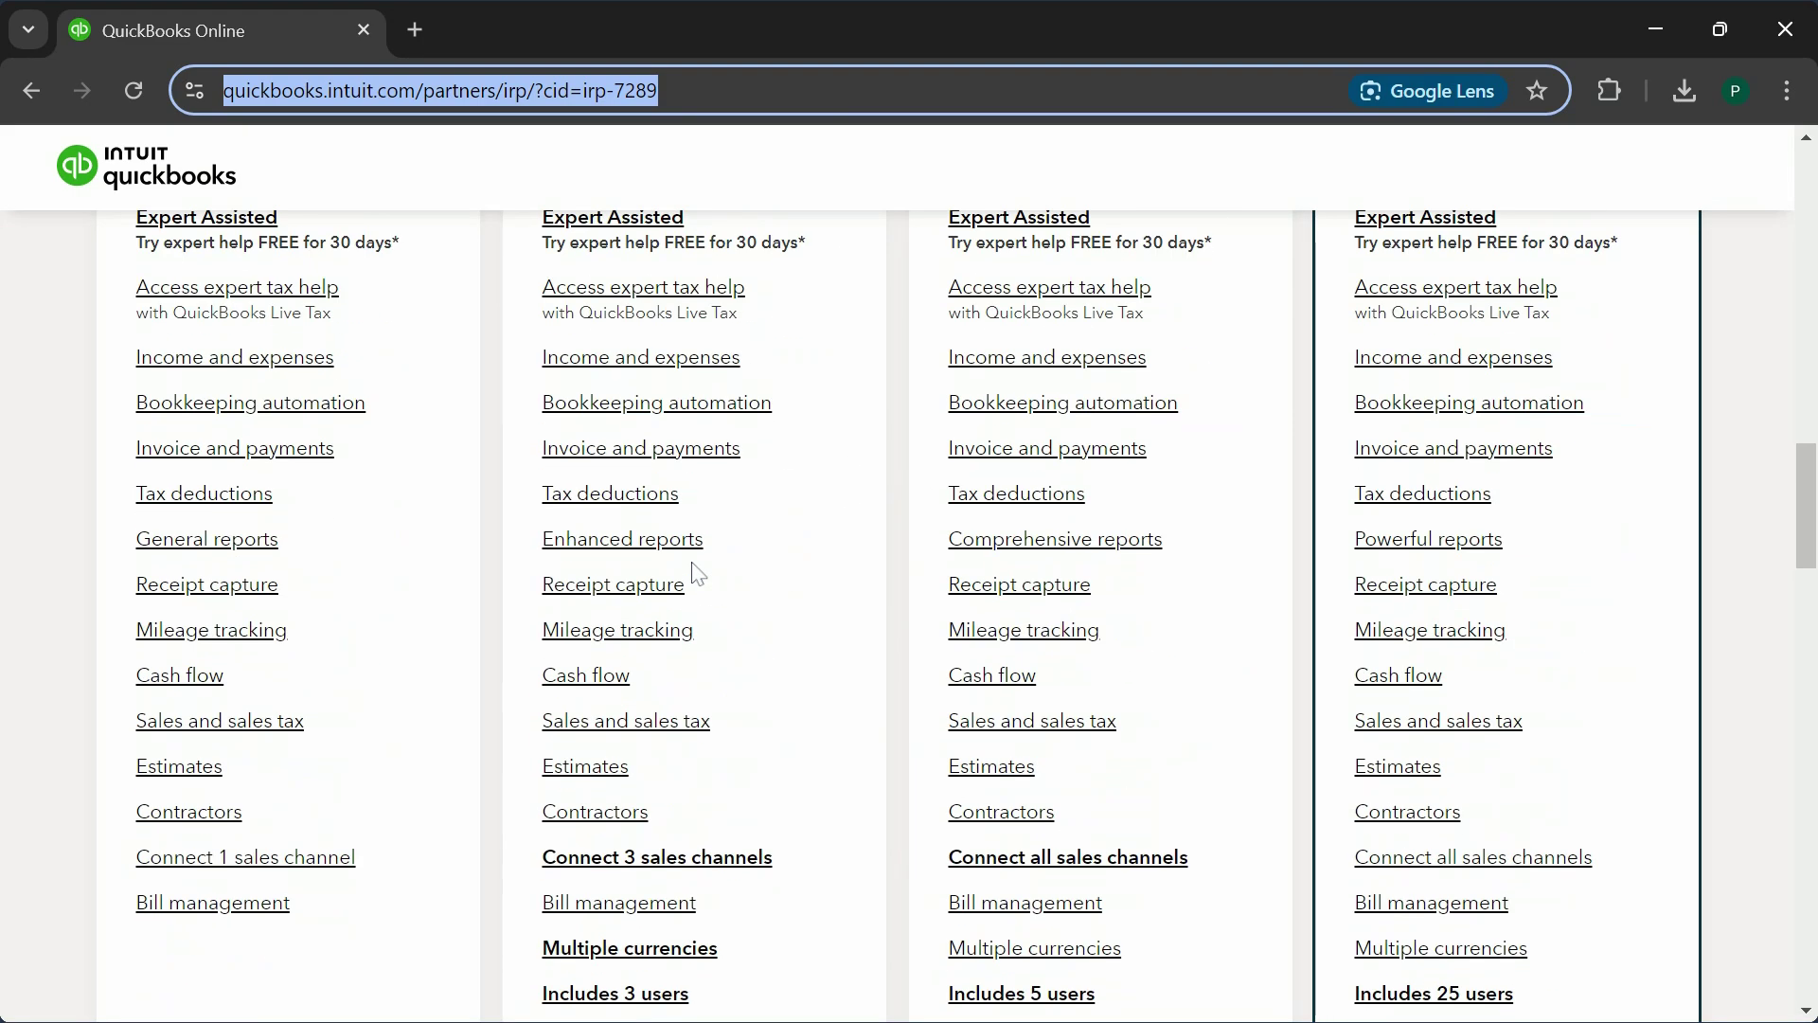
scroll(698, 572, "down", 9)
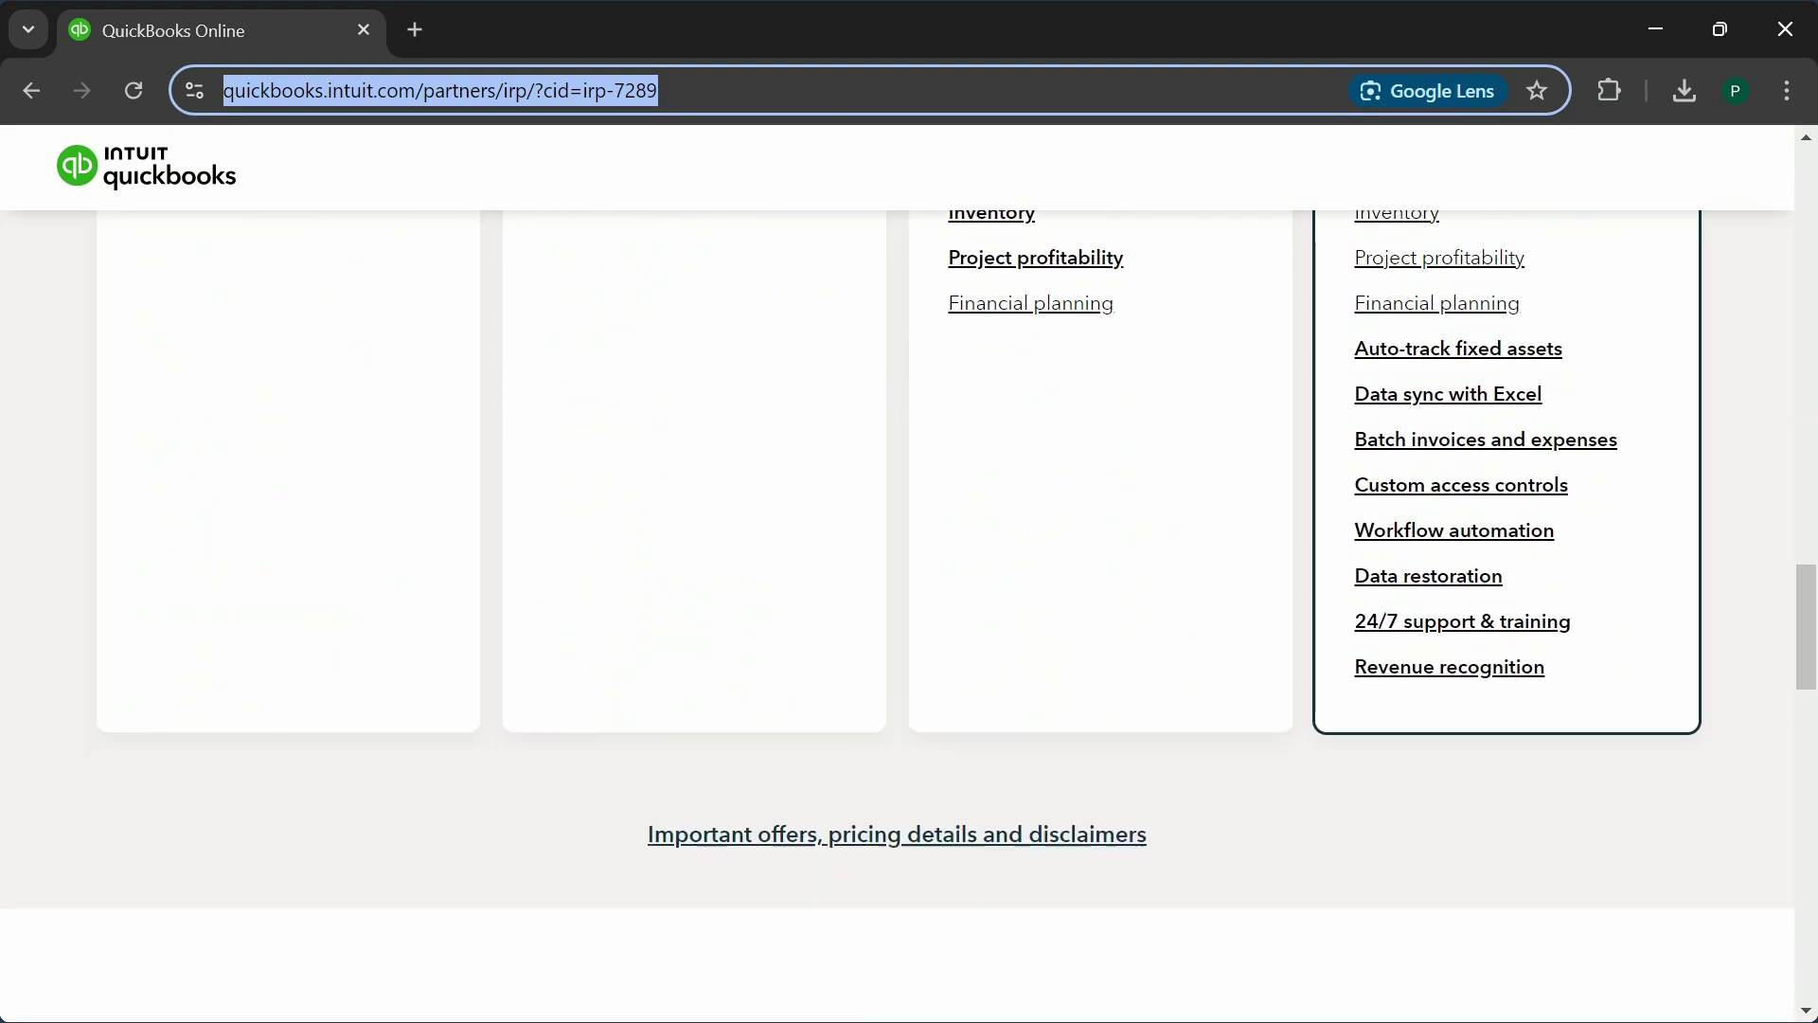
scroll(1049, 520, "up", 14)
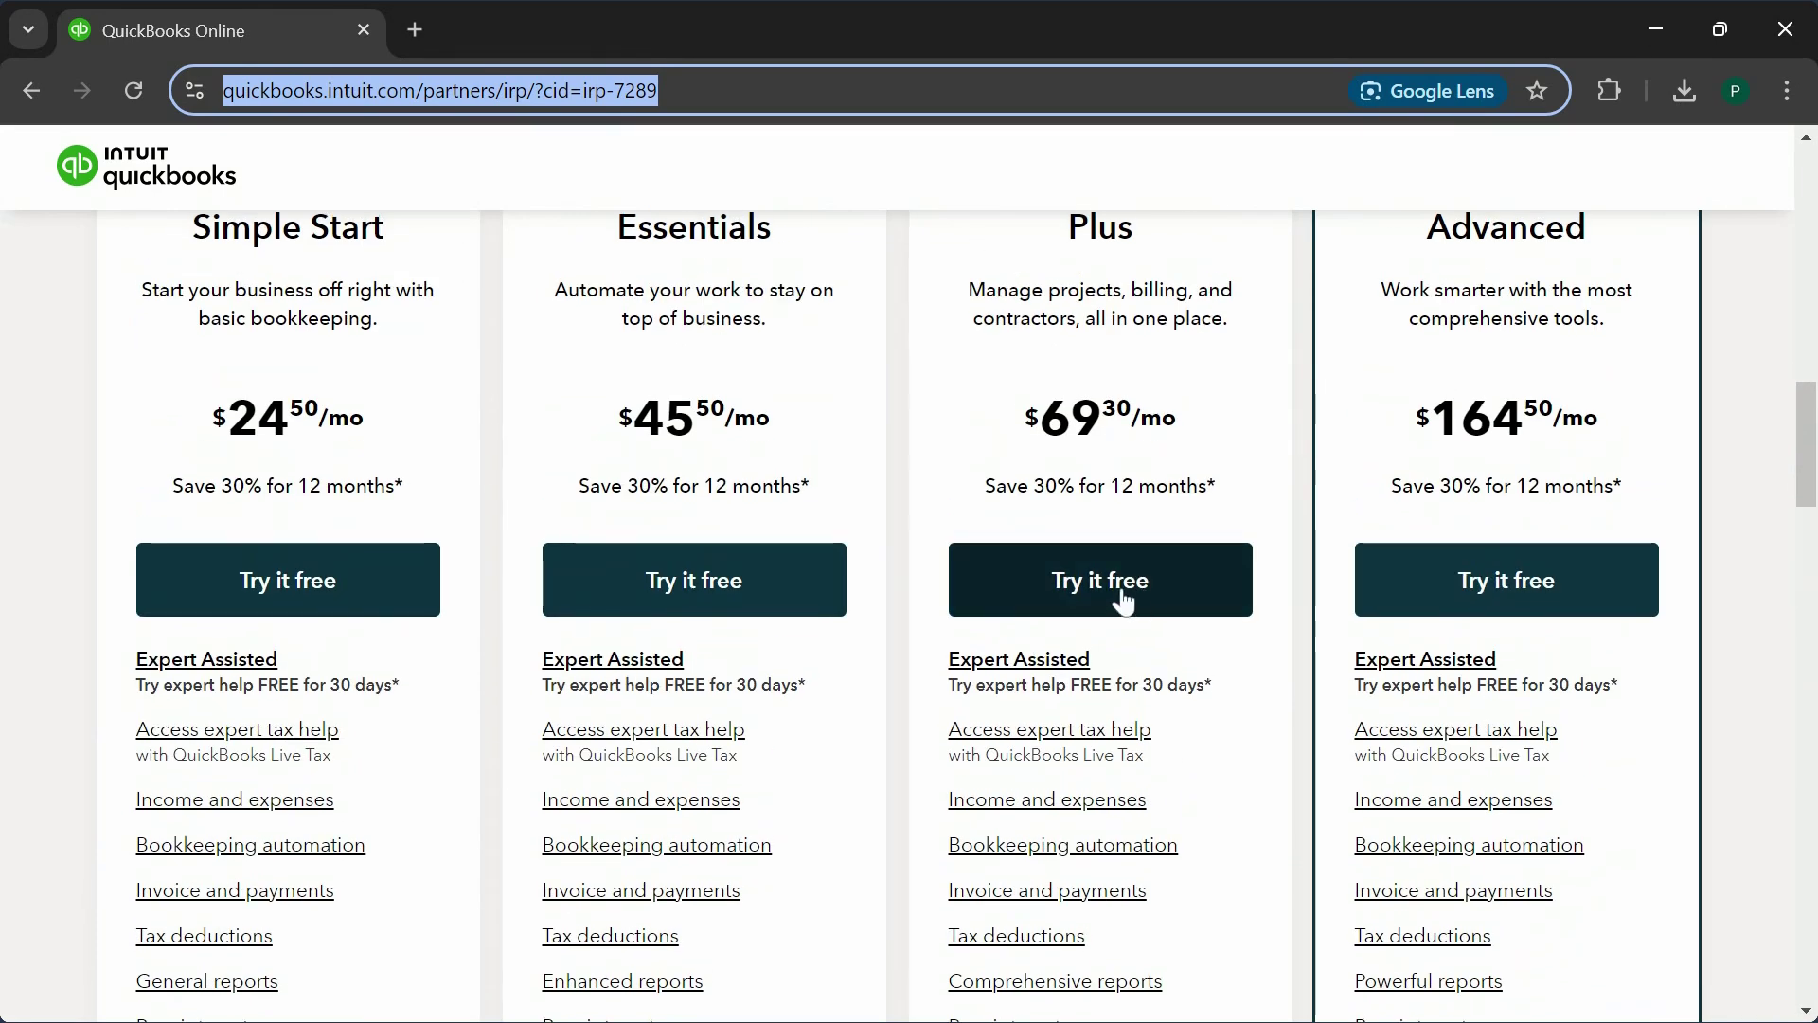
left_click(1077, 601)
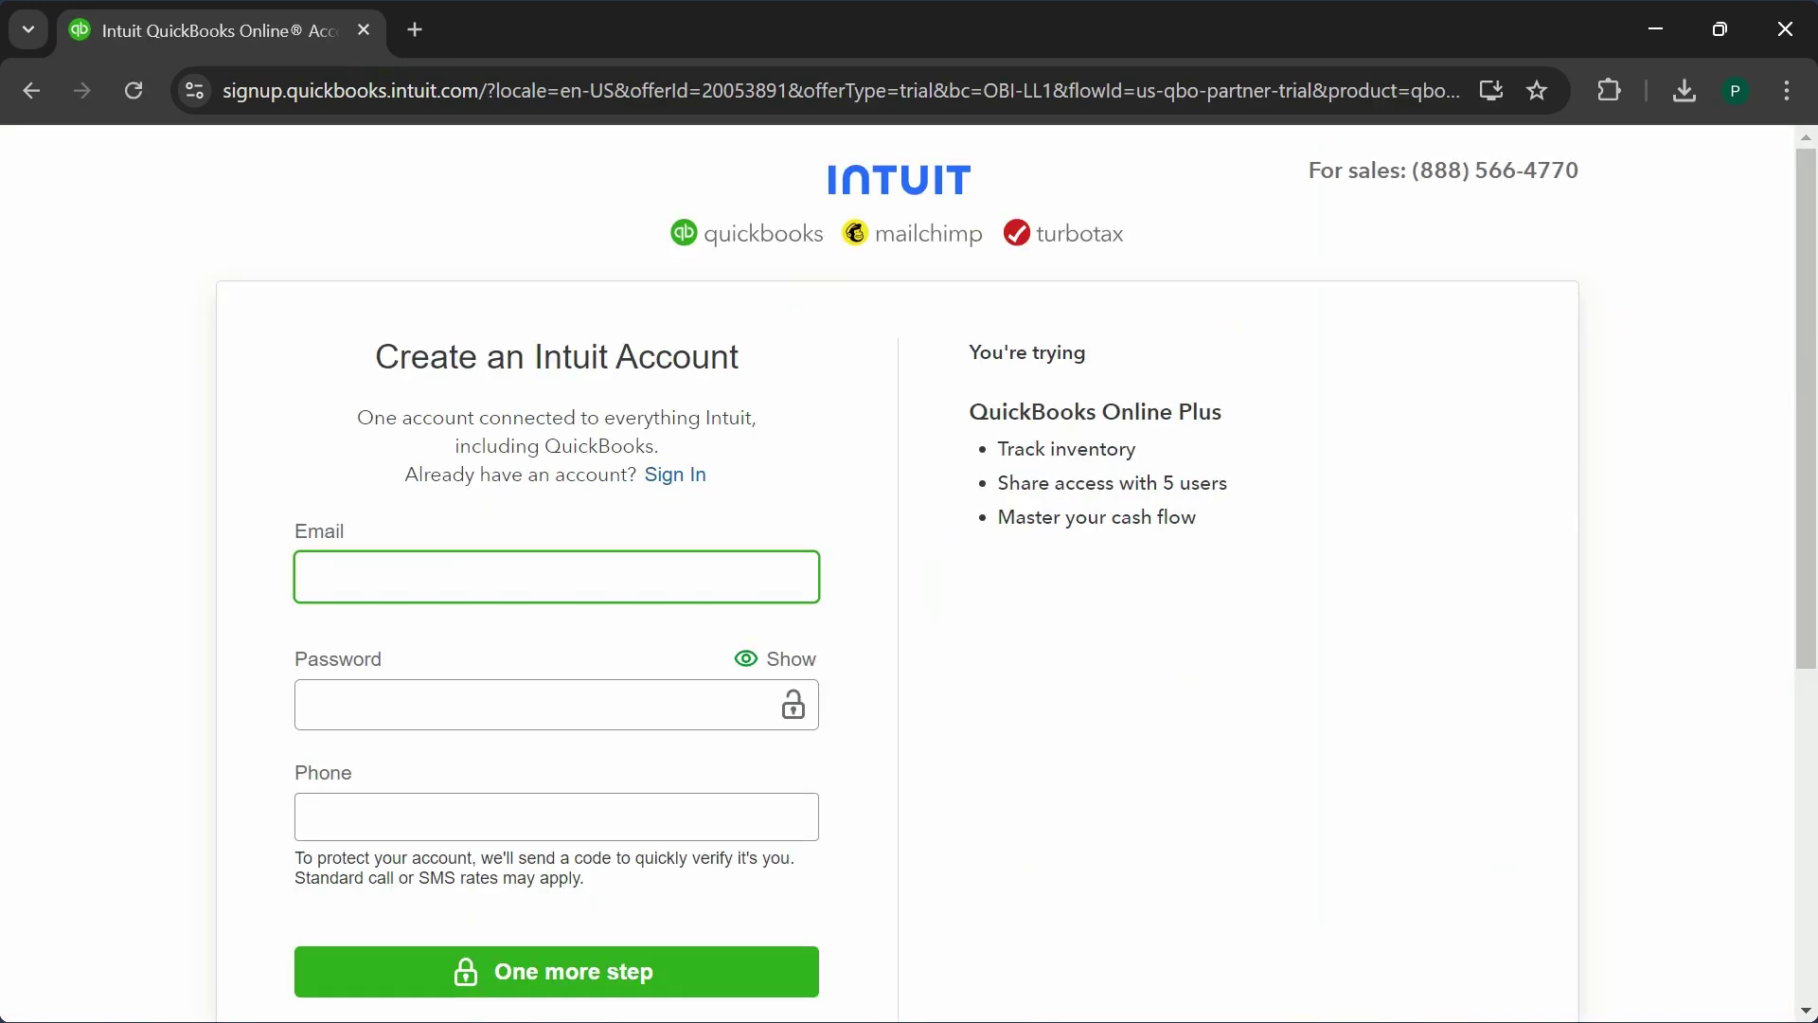
- Enter the account e-mail address and switch to signing in to the existing Intuit account
key("Tab")
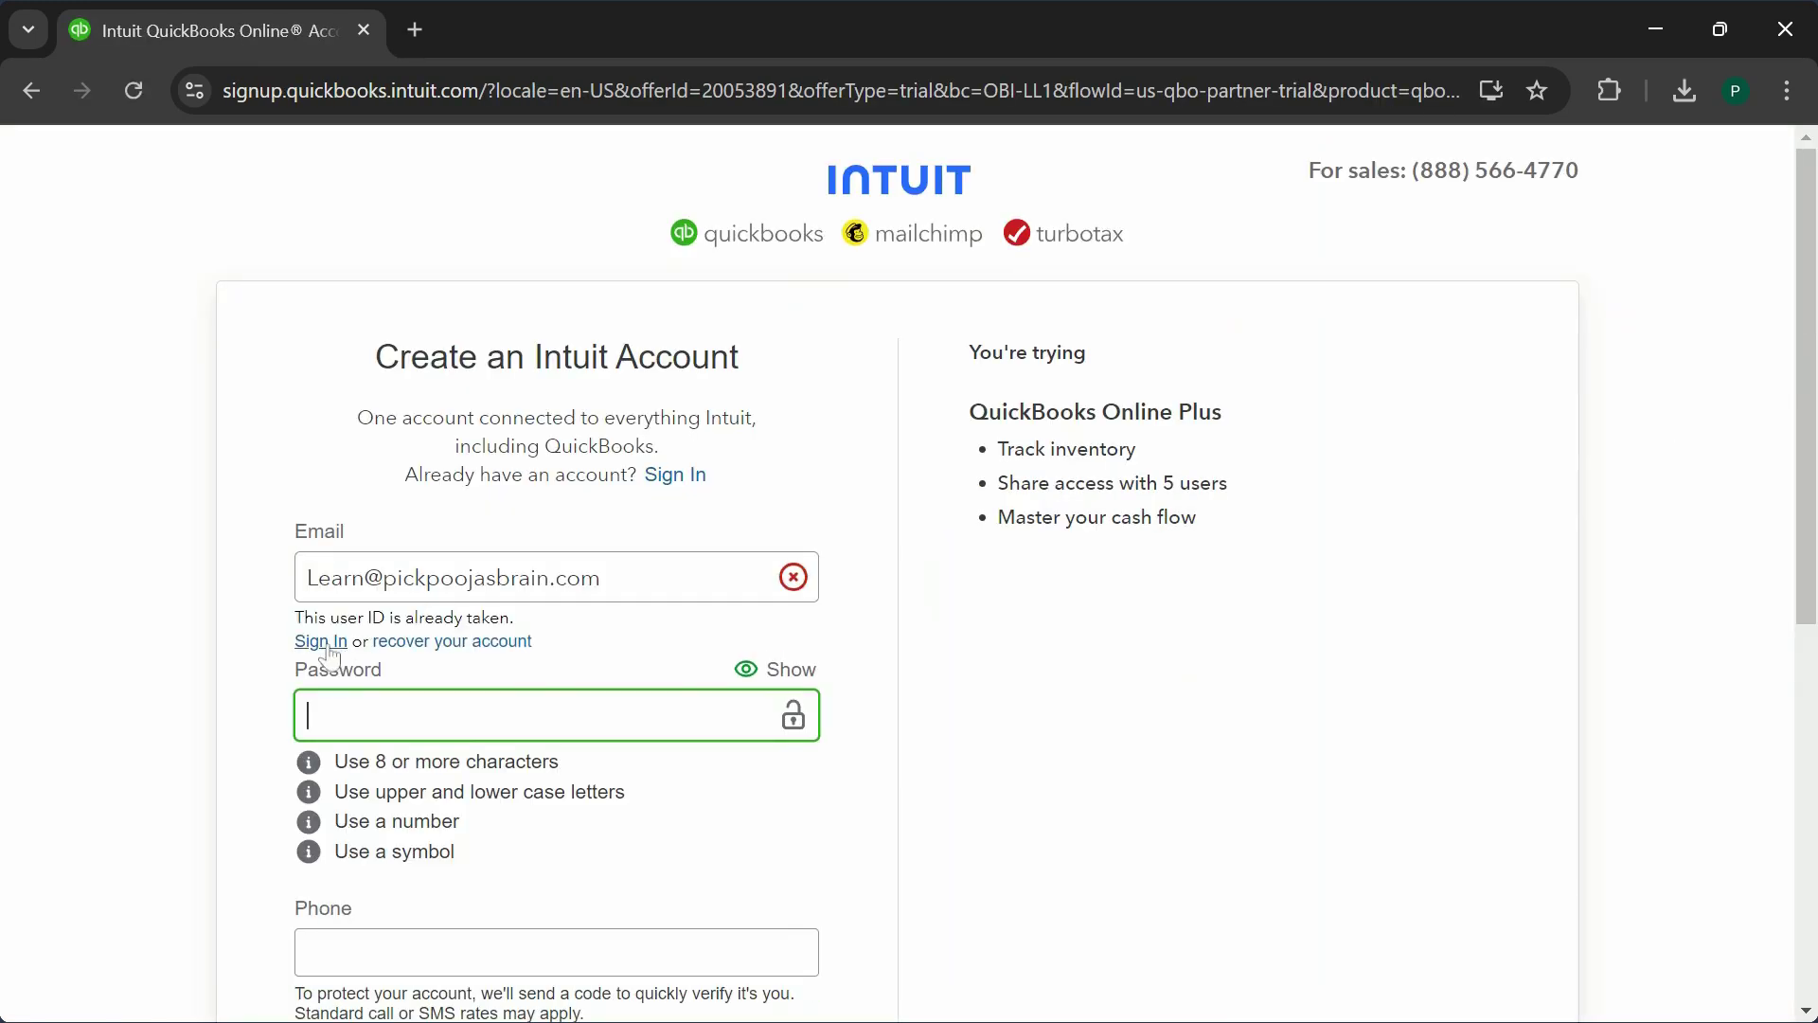
left_click(324, 642)
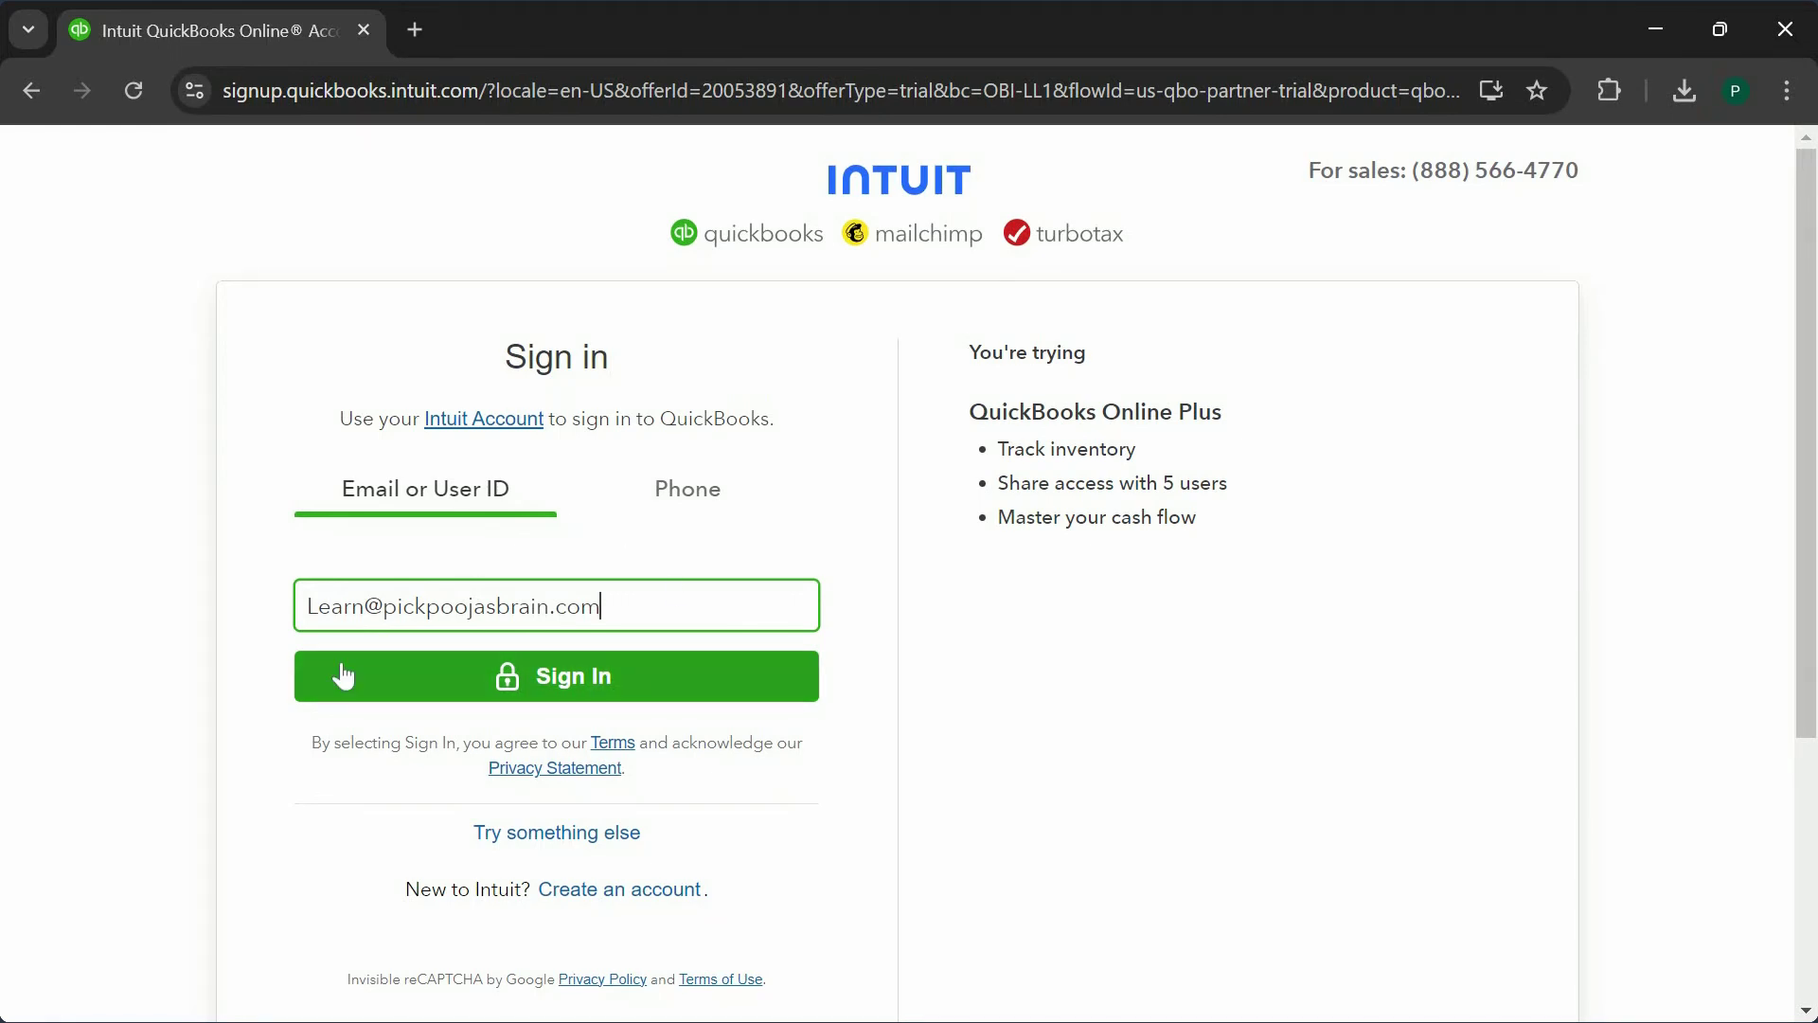
left_click(1064, 722)
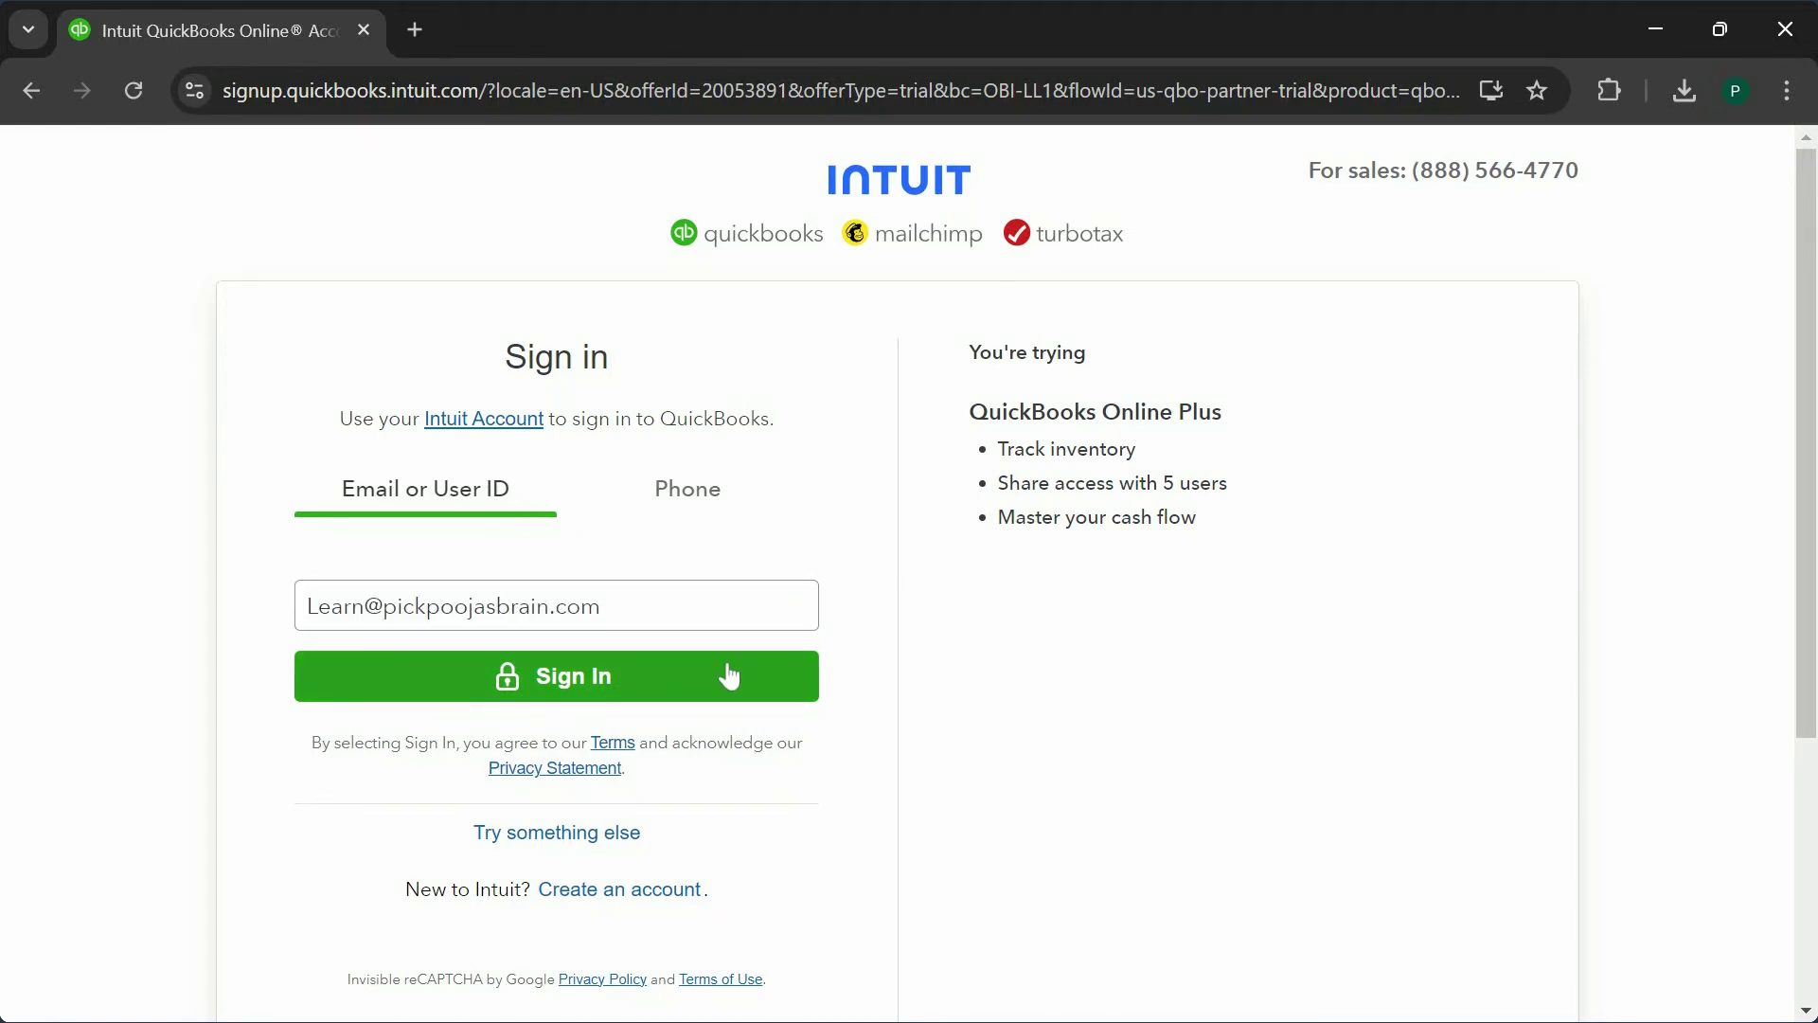
- Sign in with the account password and choose to create a new company
left_click(579, 678)
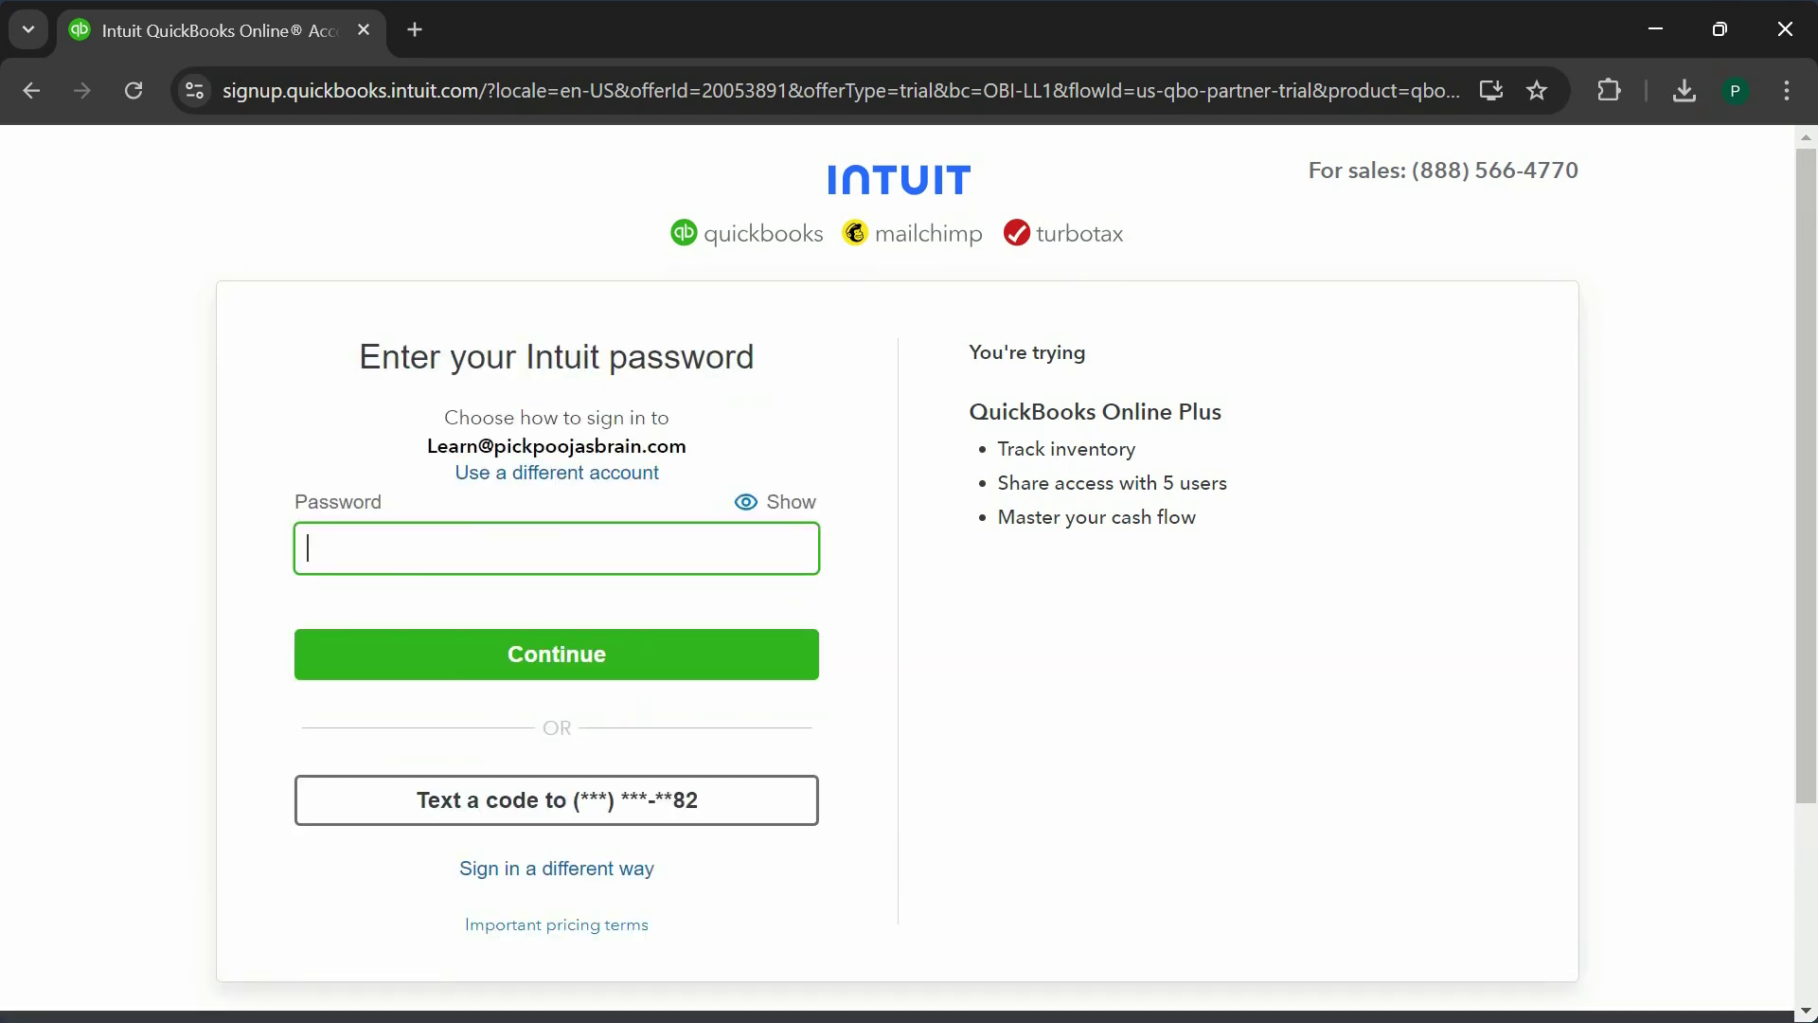
type("••••••••••")
key("Return")
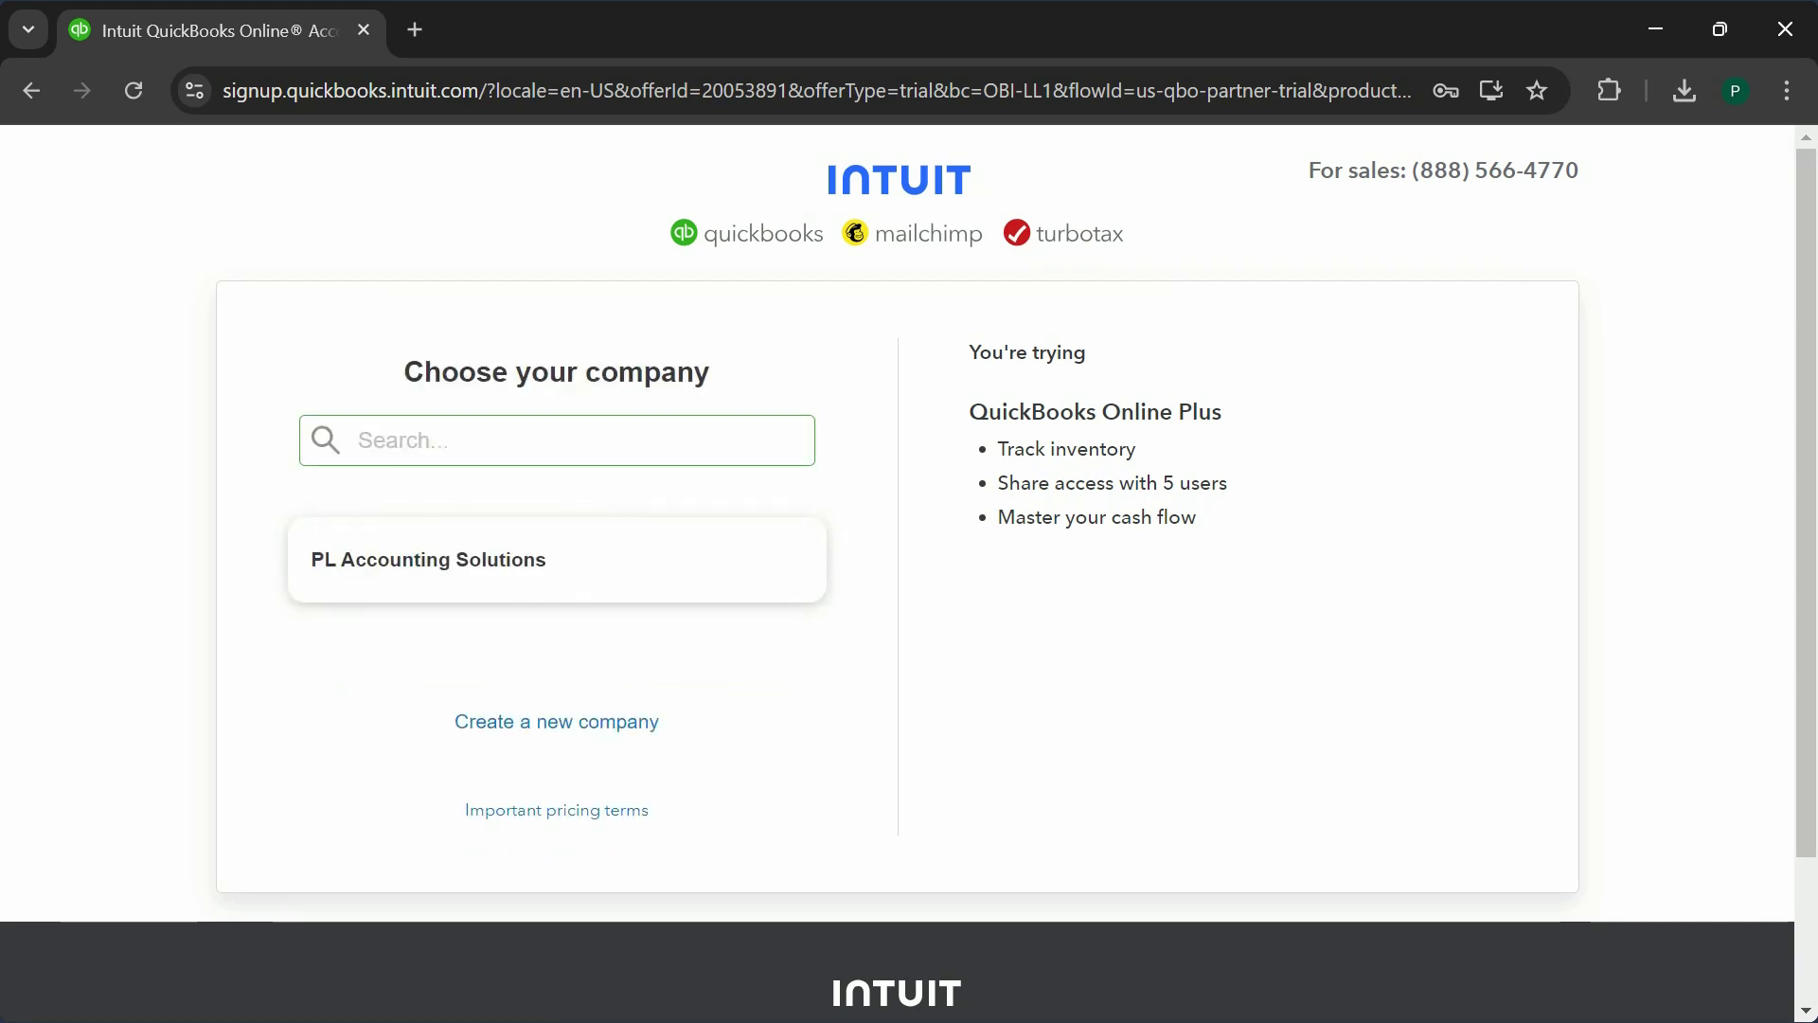
left_click(606, 722)
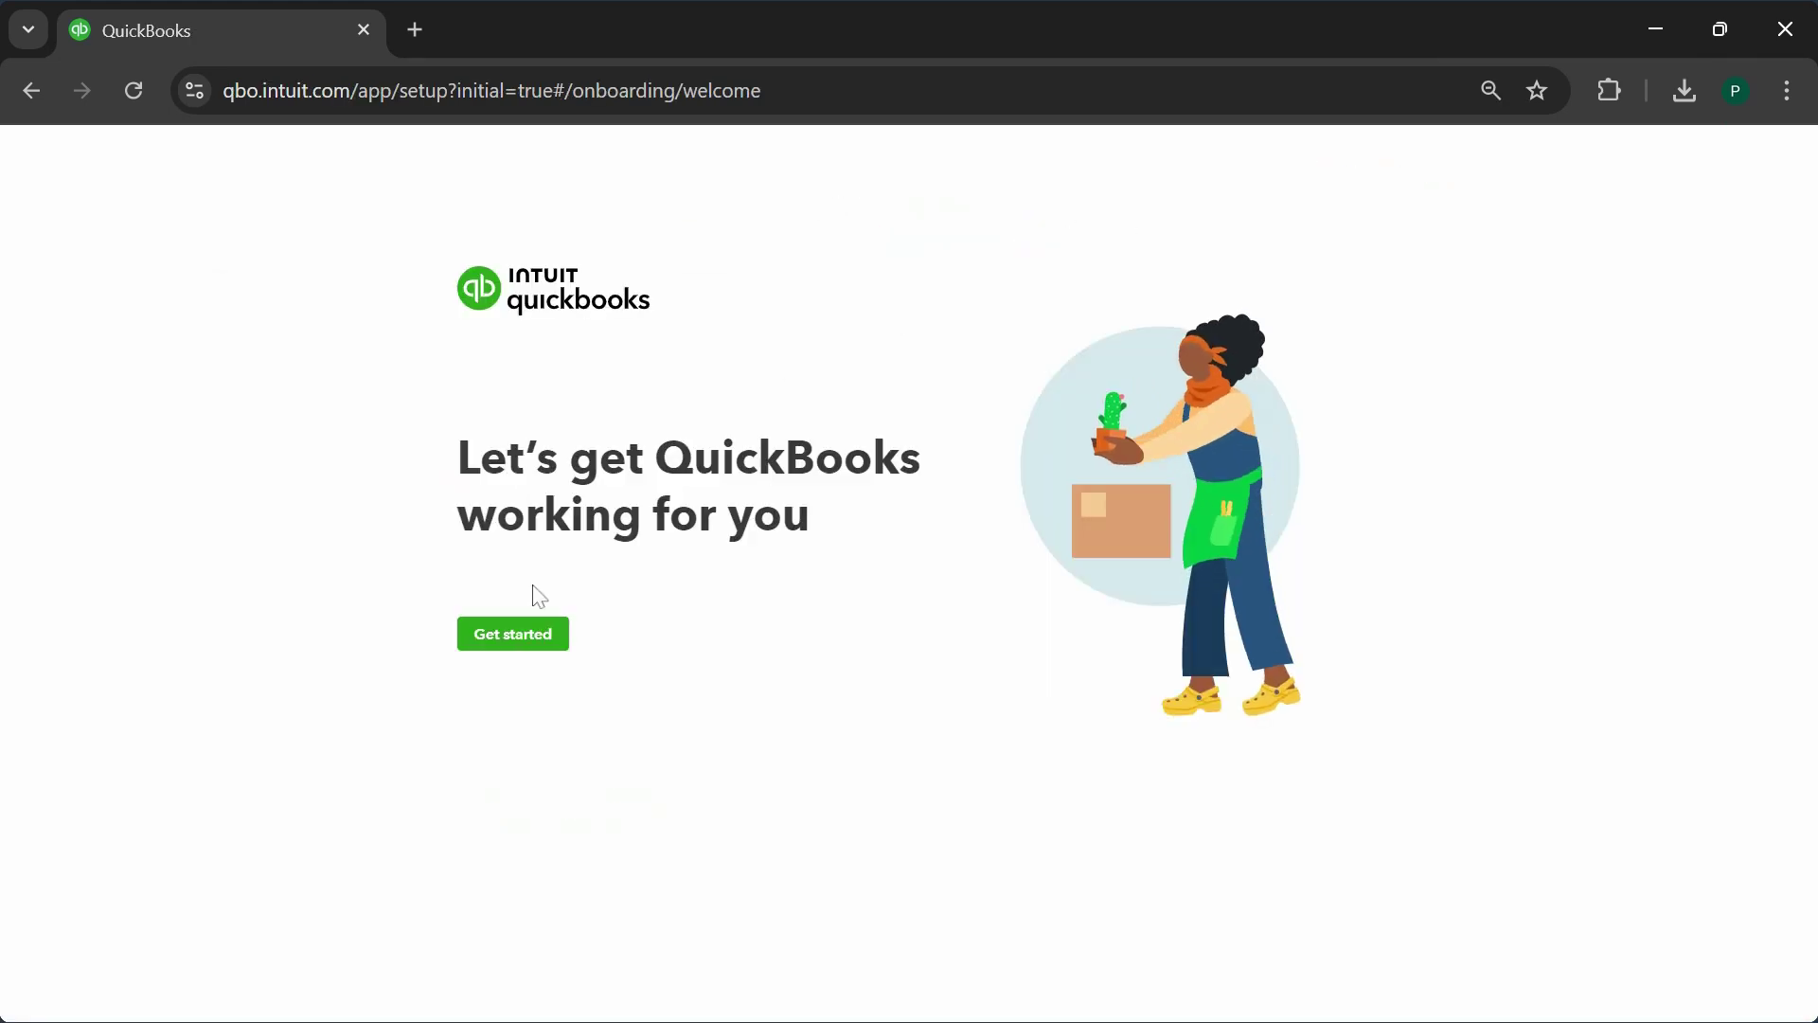
- Name the business PLAS Sample File and indicate nothing was used before QuickBooks
left_click(505, 644)
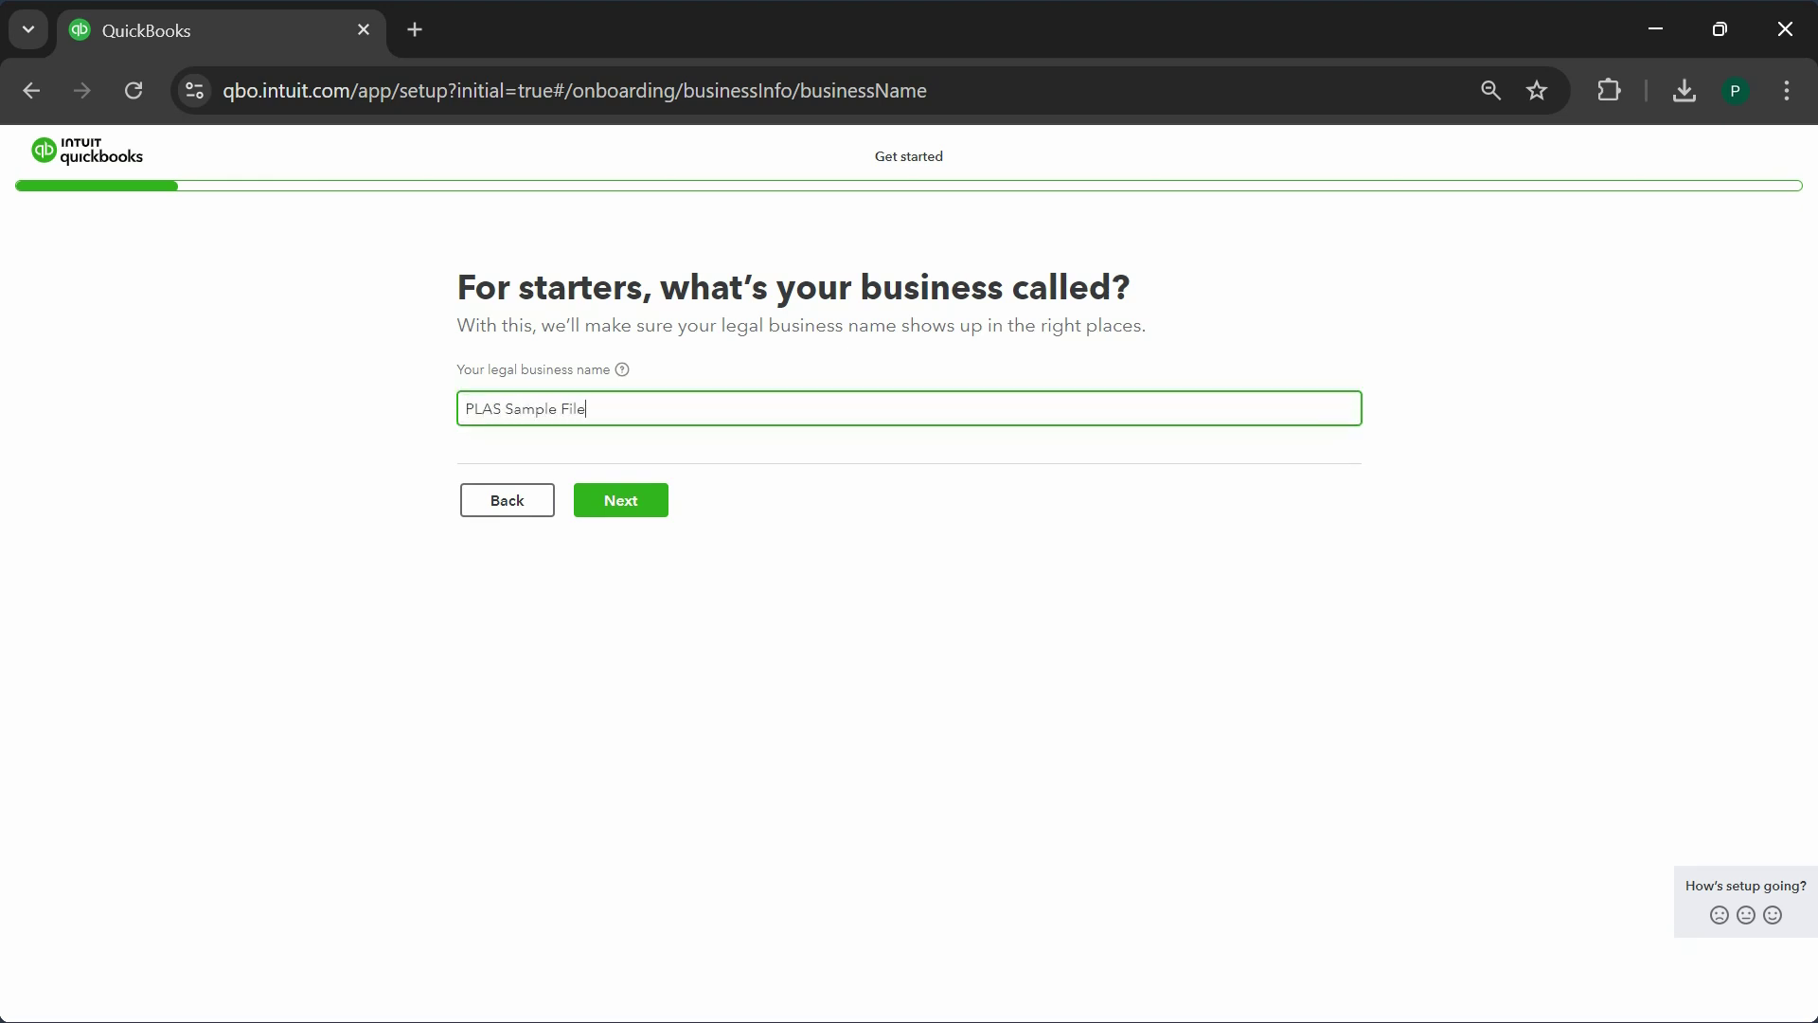
left_click(638, 501)
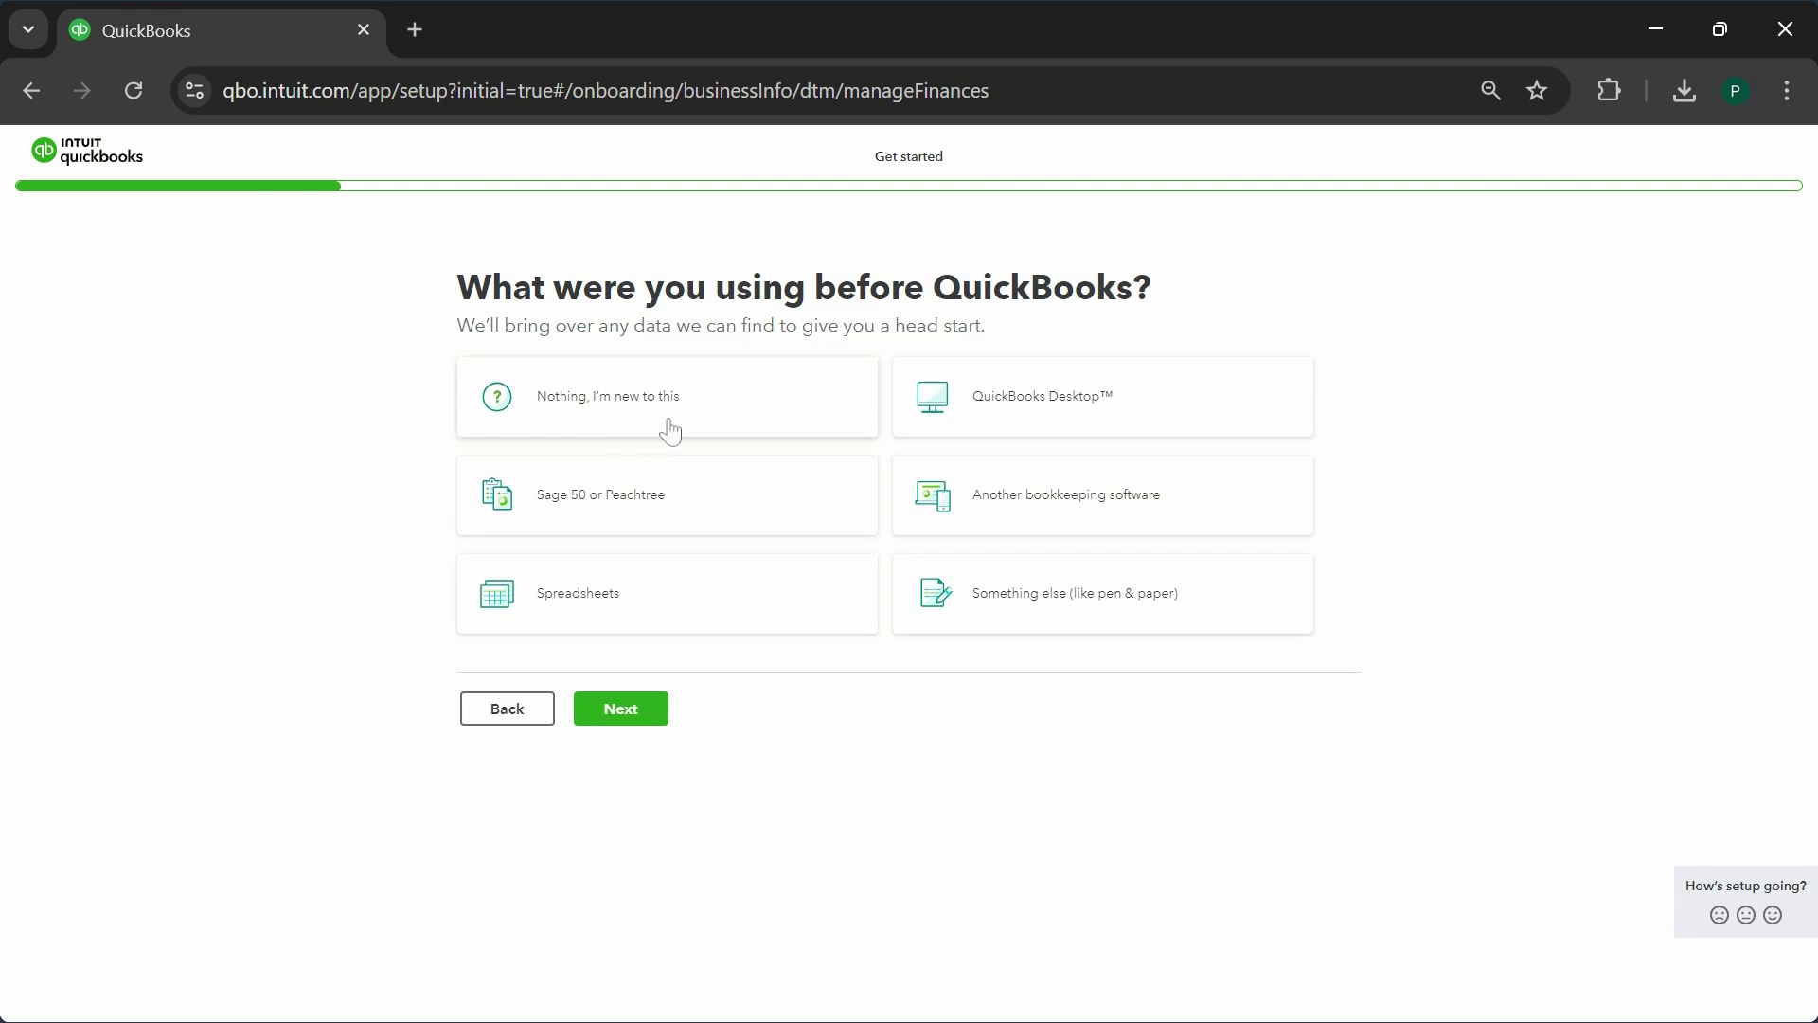
left_click(642, 426)
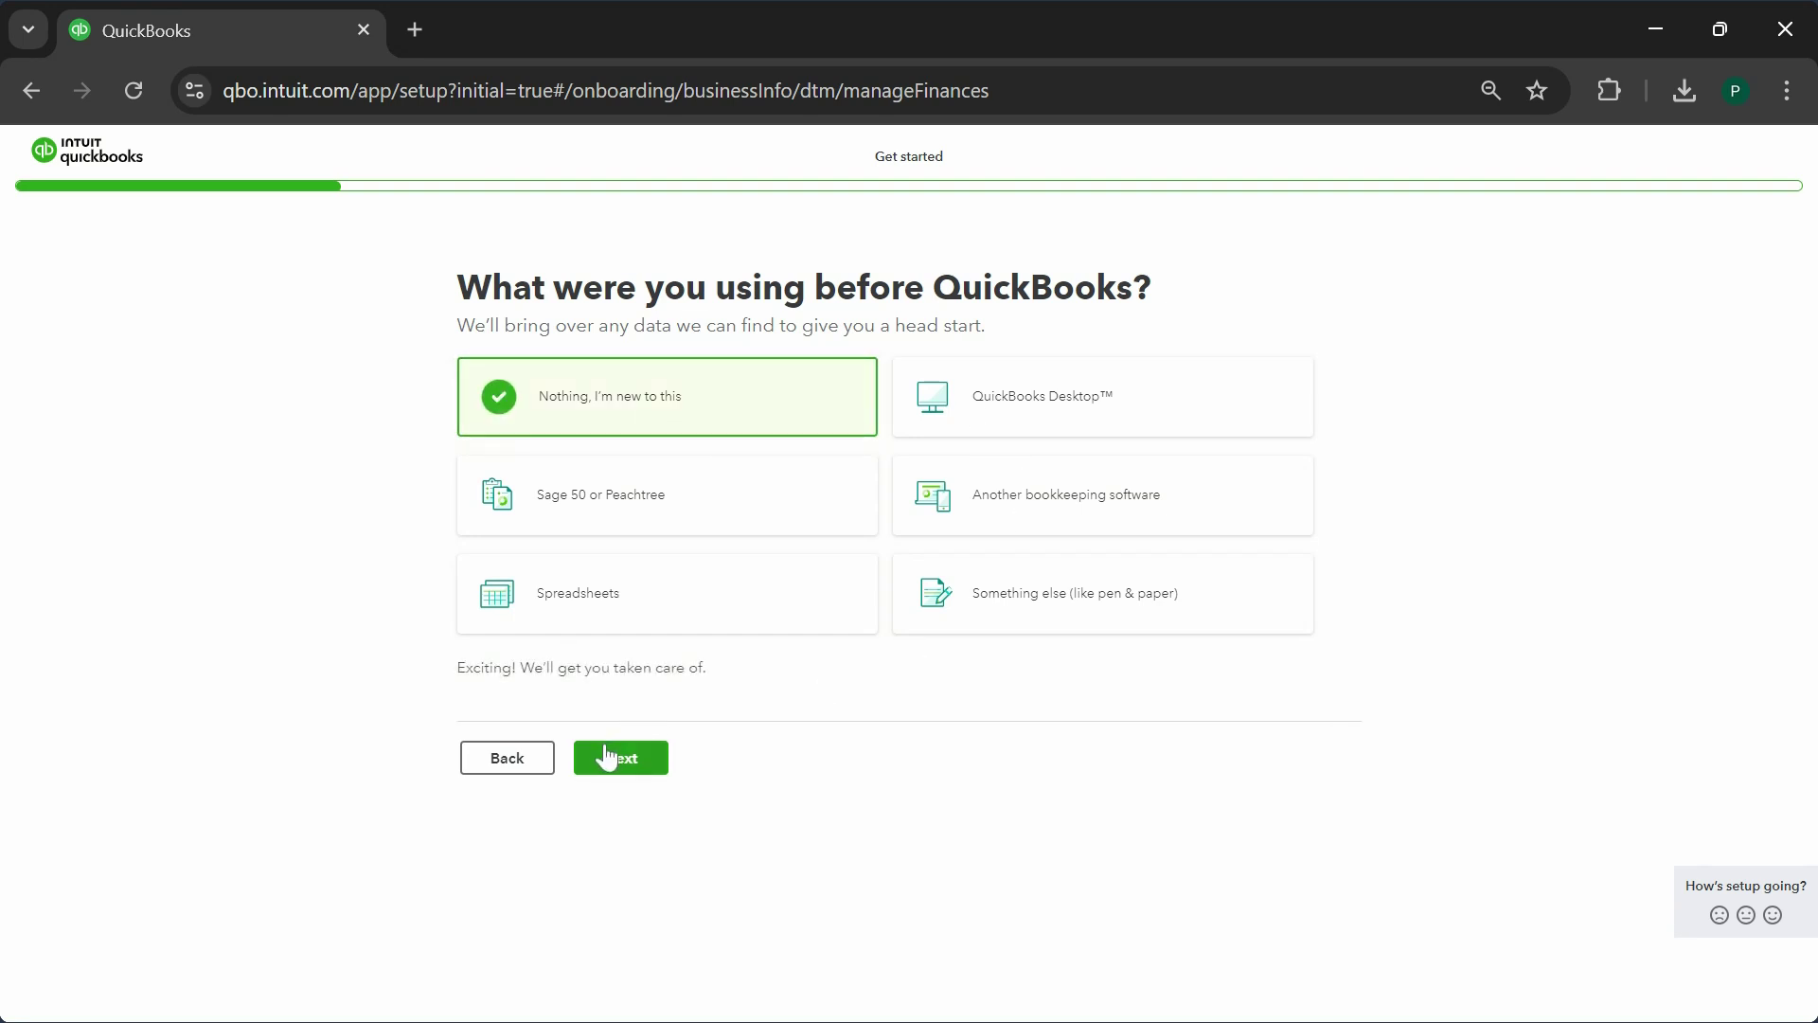
left_click(622, 768)
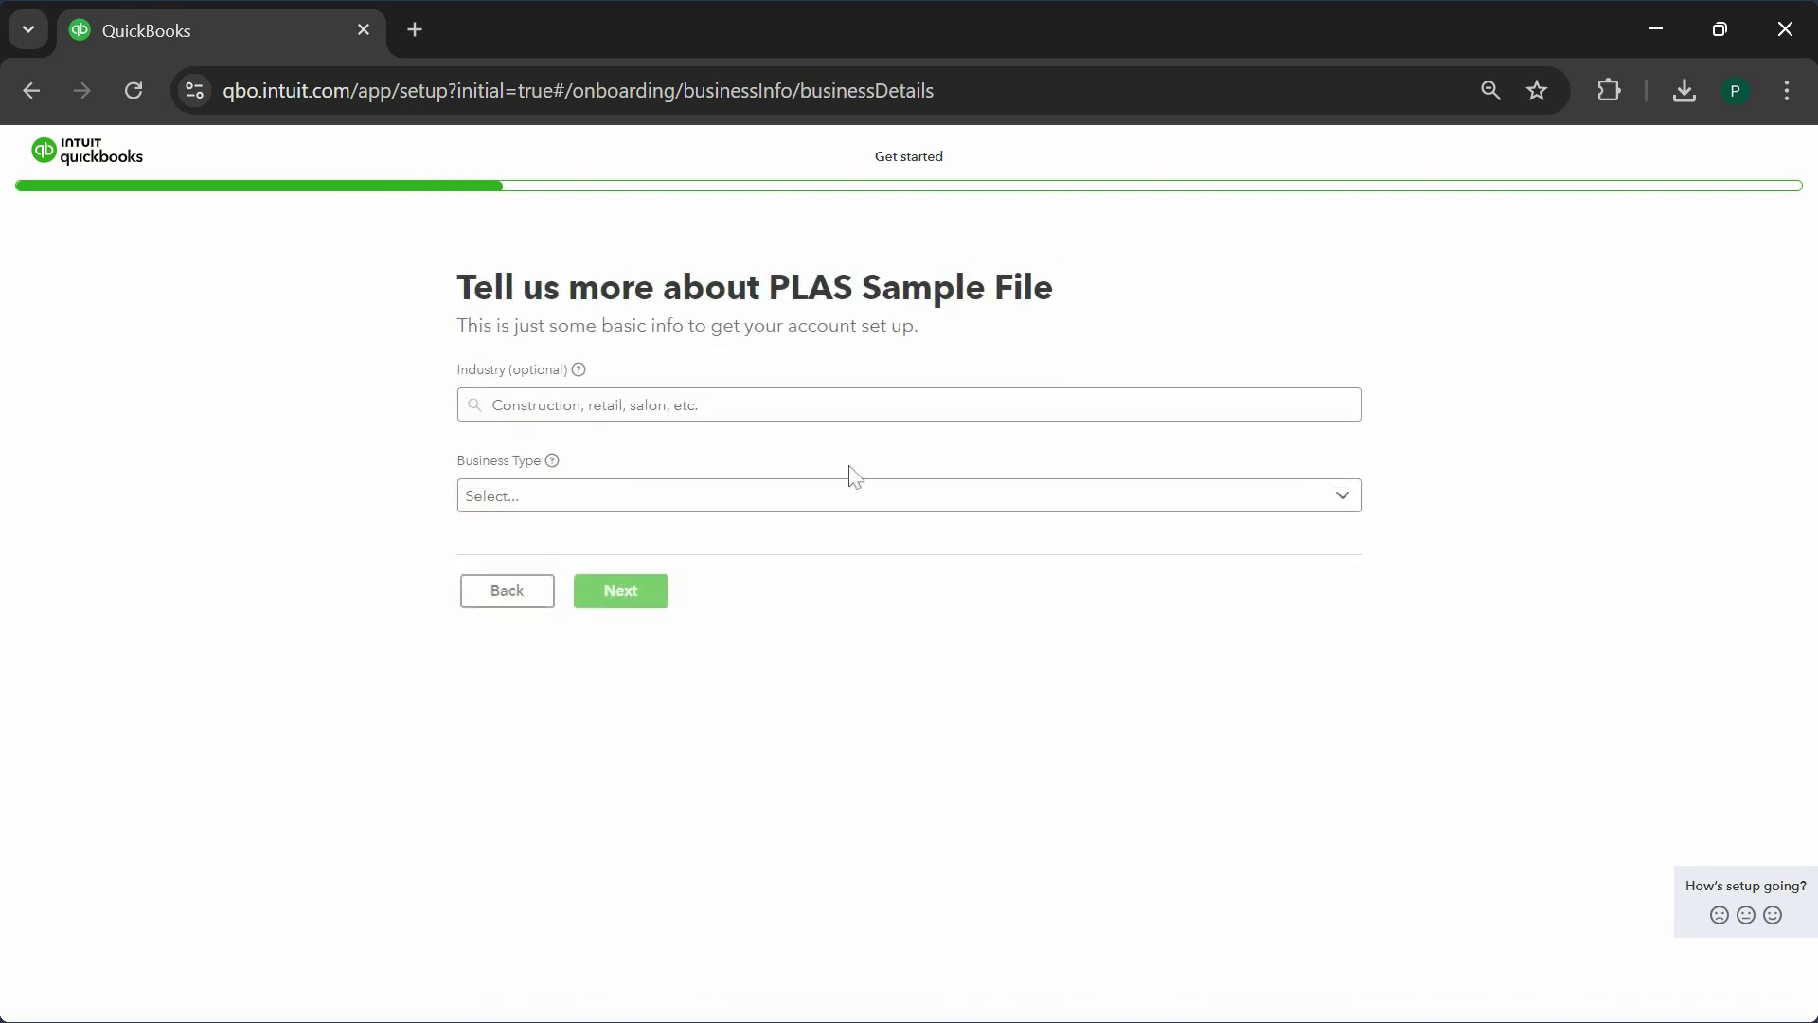
- Set business type Sole proprietor, role Owner or partner, and employees Just the owner(s)
left_click(544, 502)
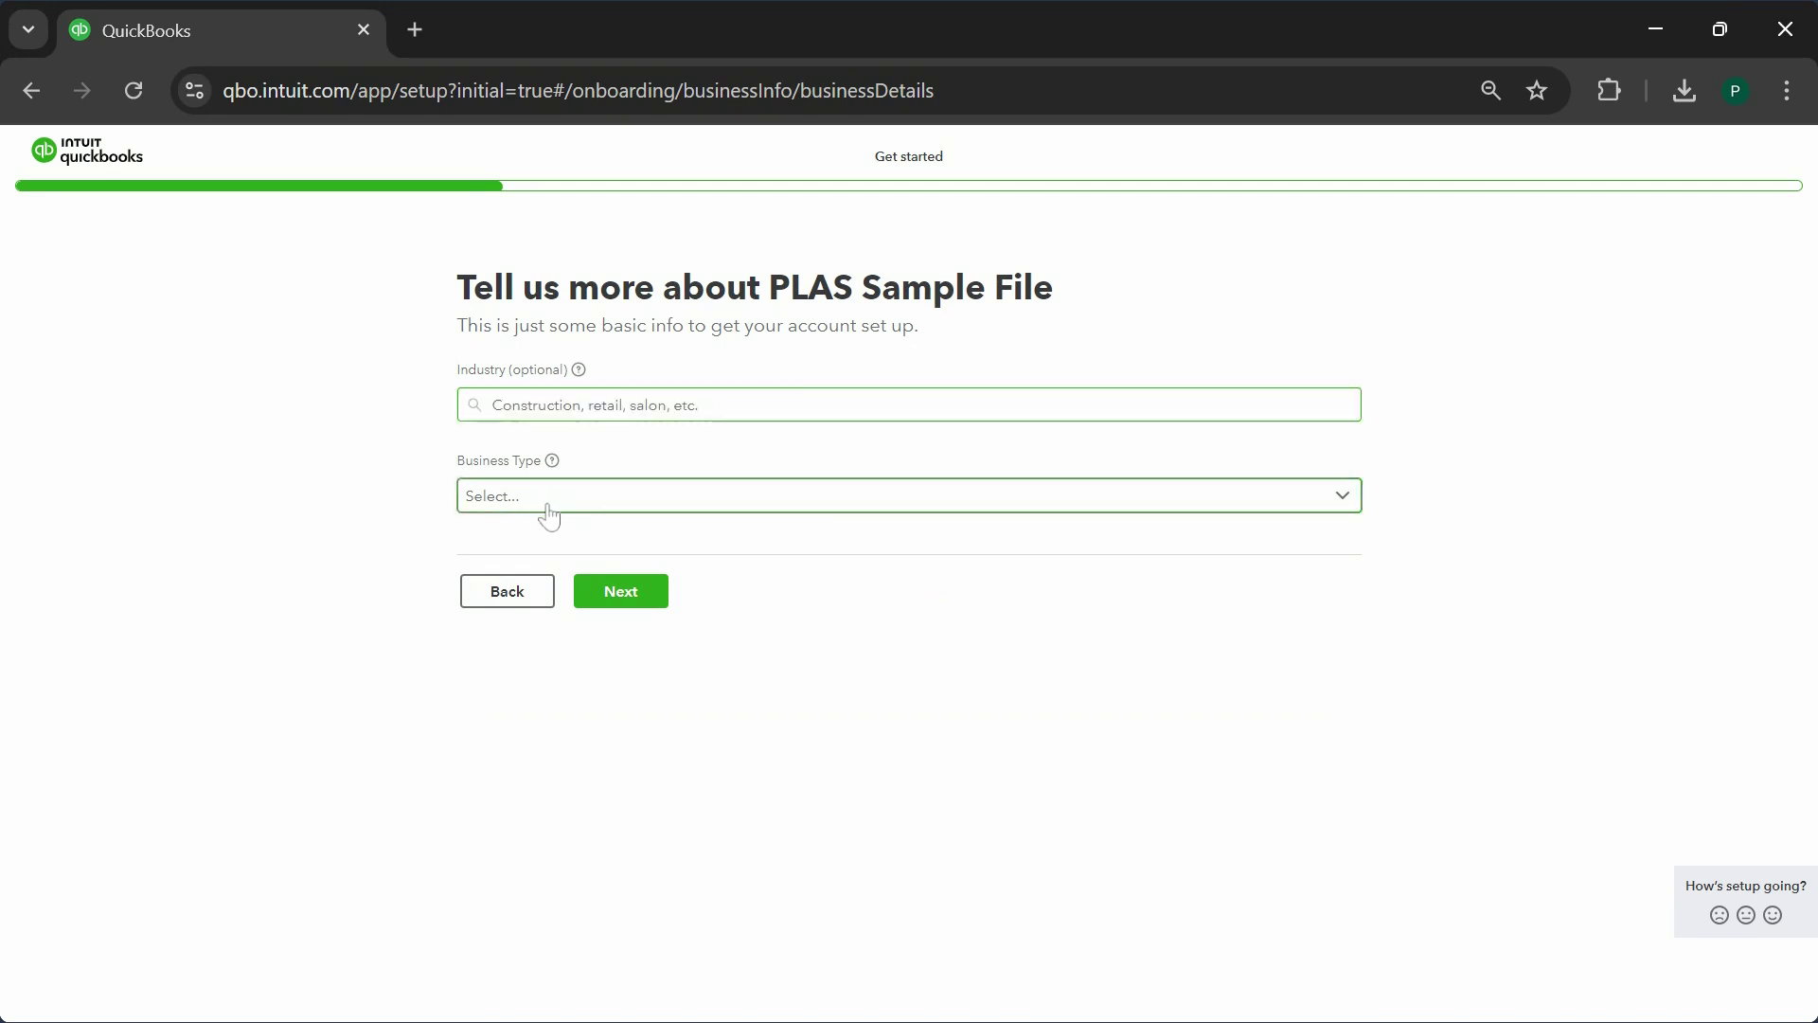
left_click(604, 547)
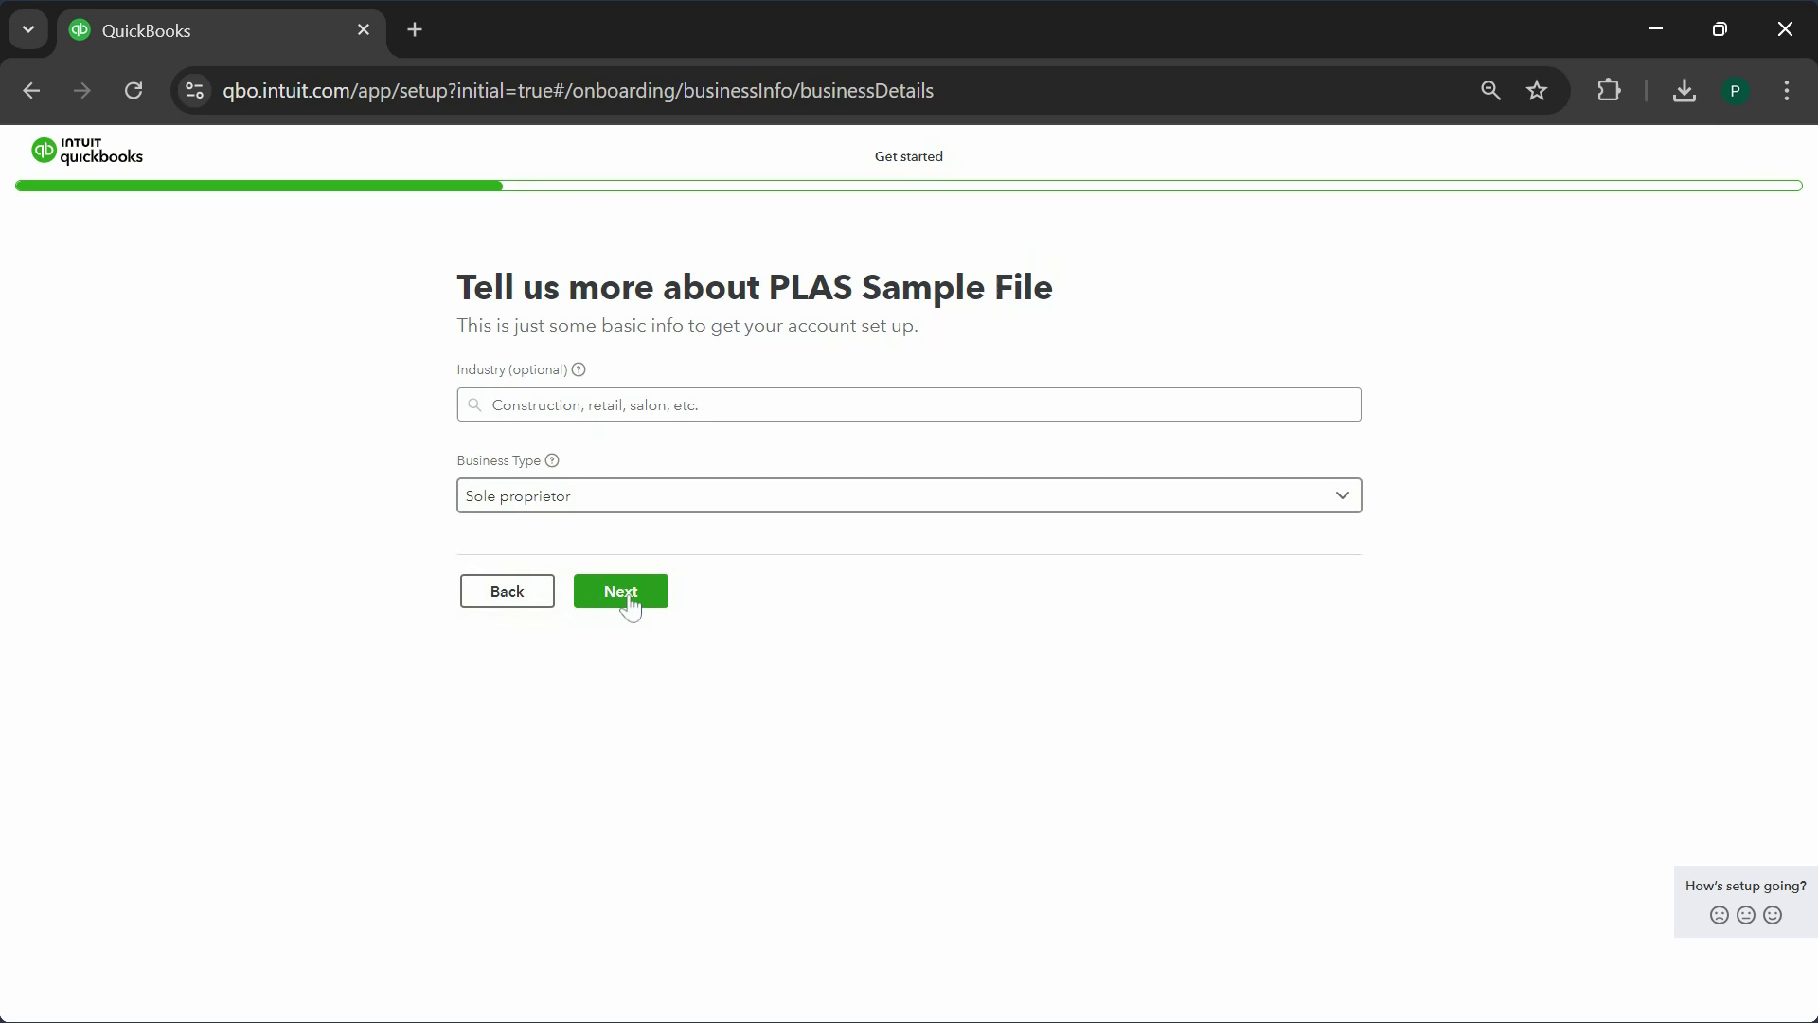
left_click(624, 595)
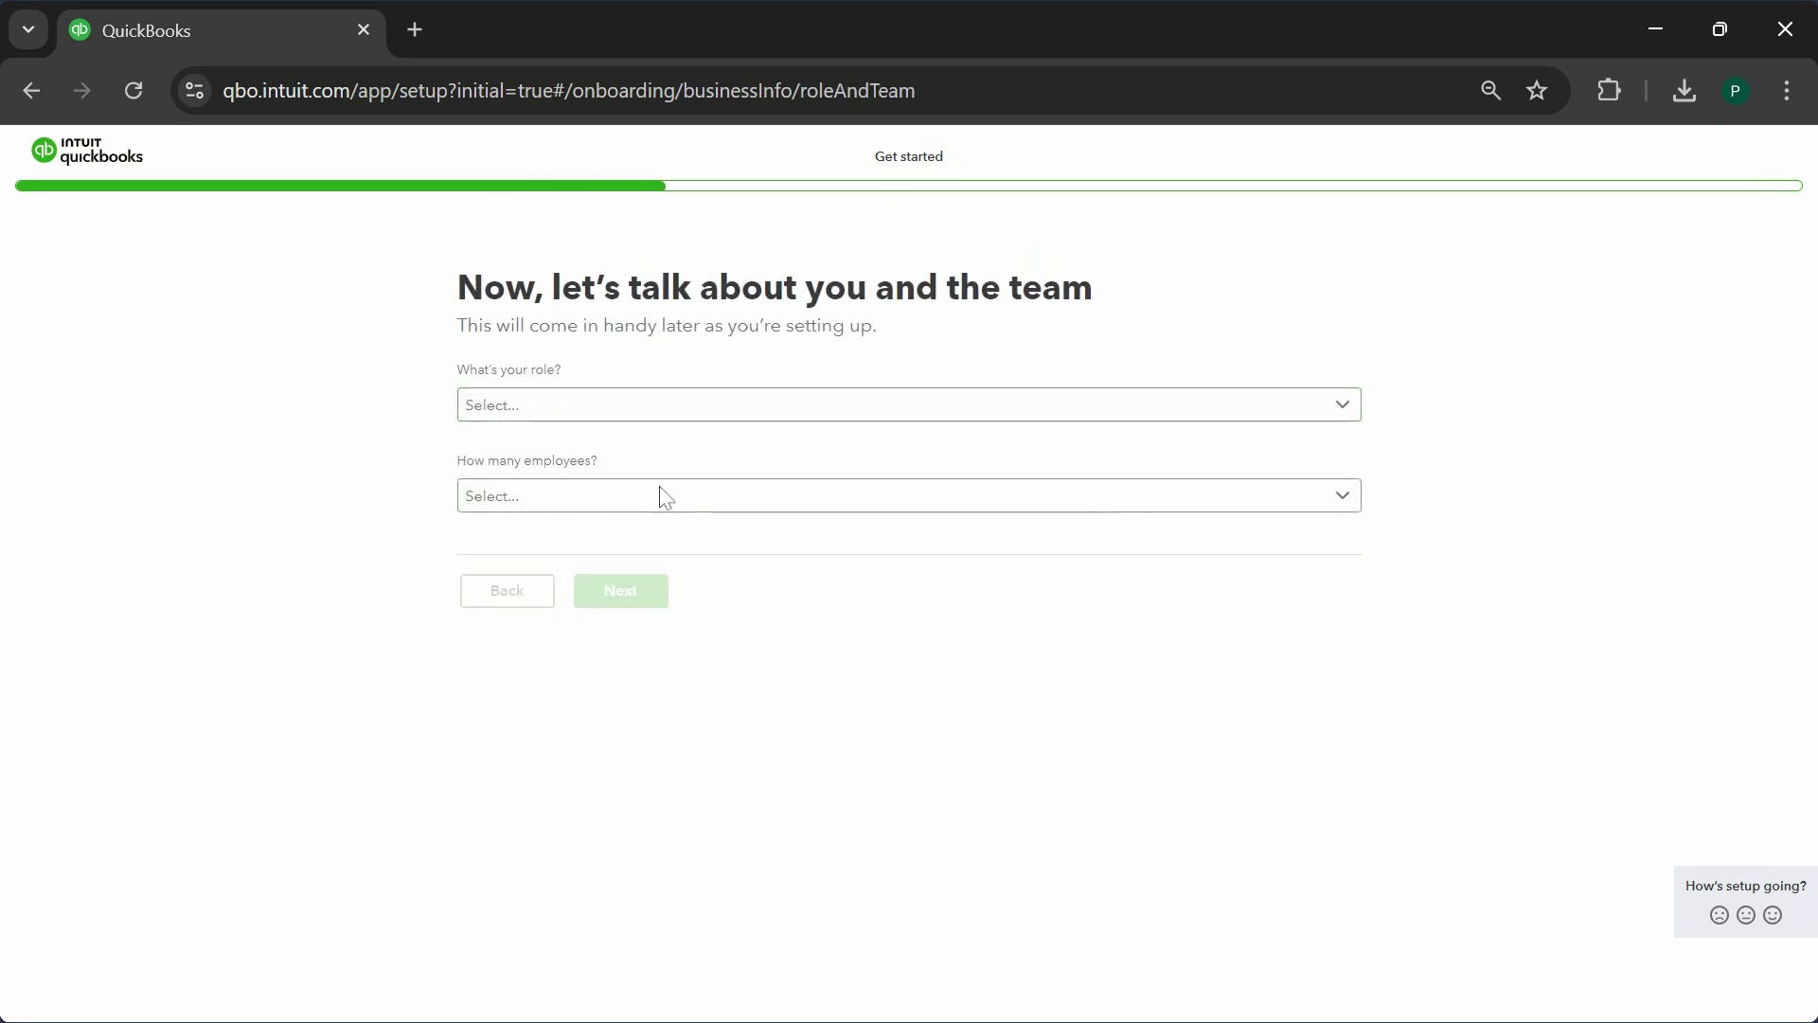
left_click(606, 407)
left_click(593, 446)
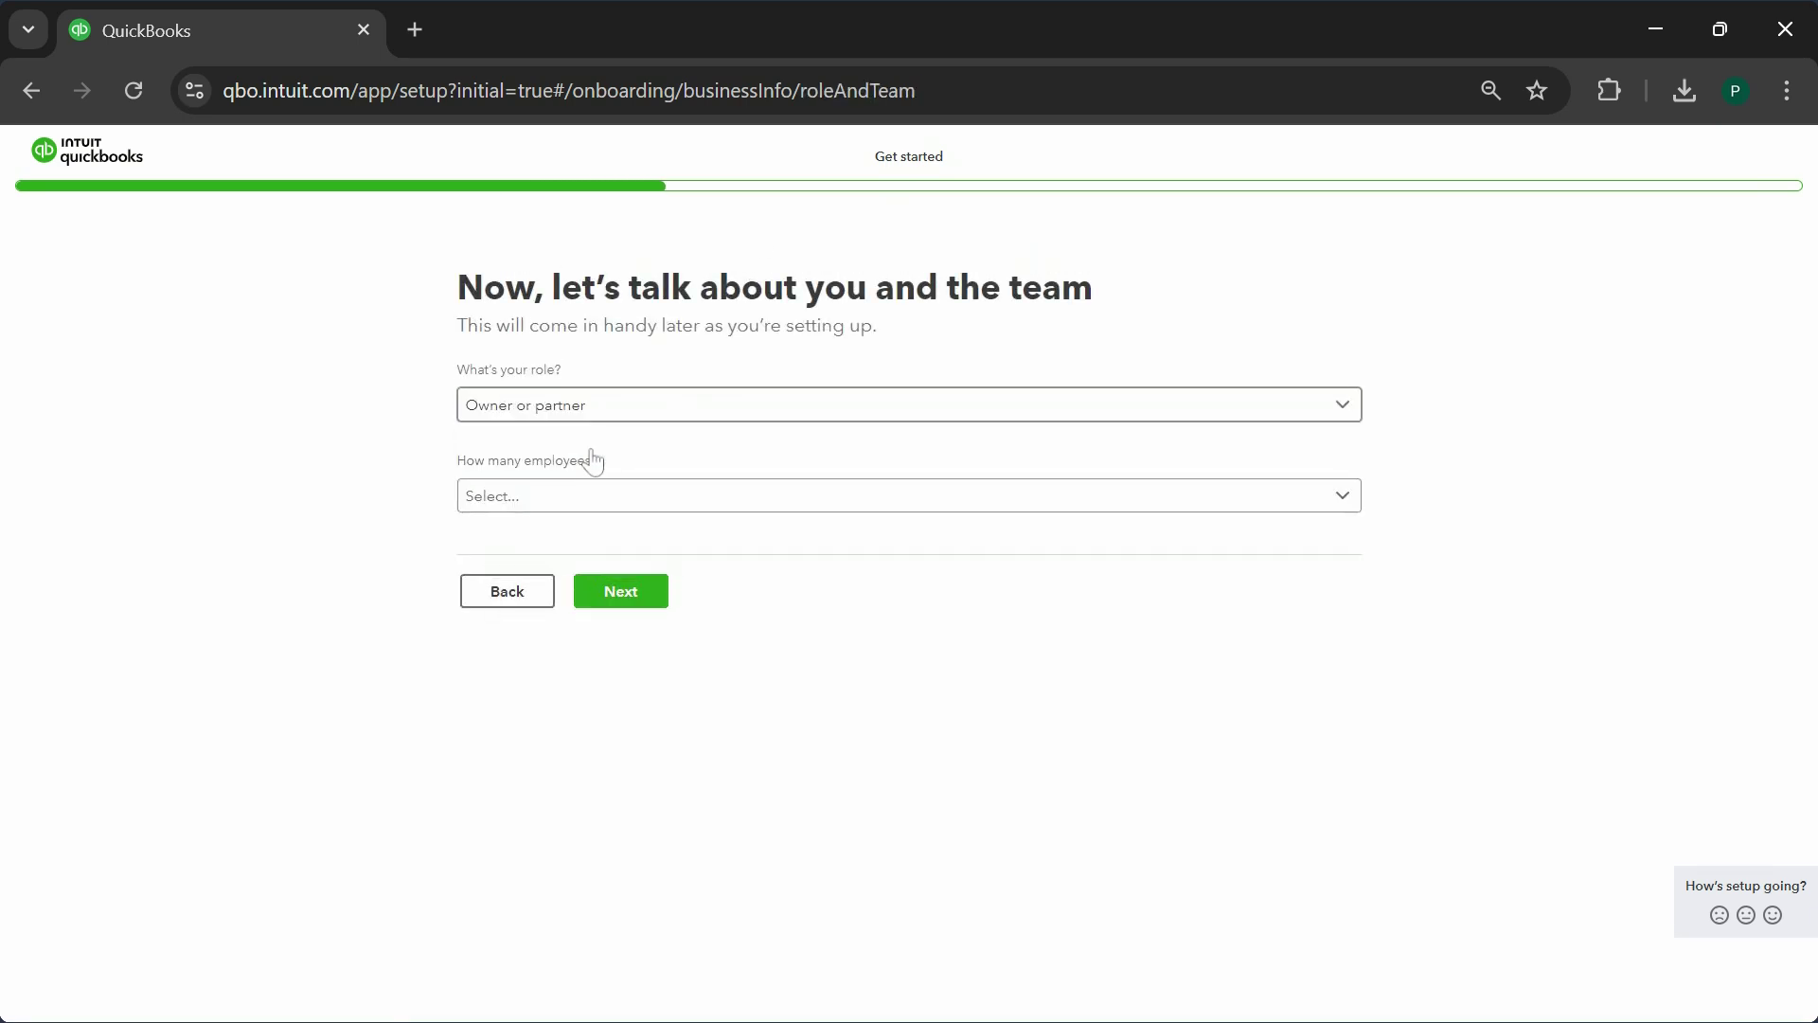
left_click(621, 503)
left_click(554, 536)
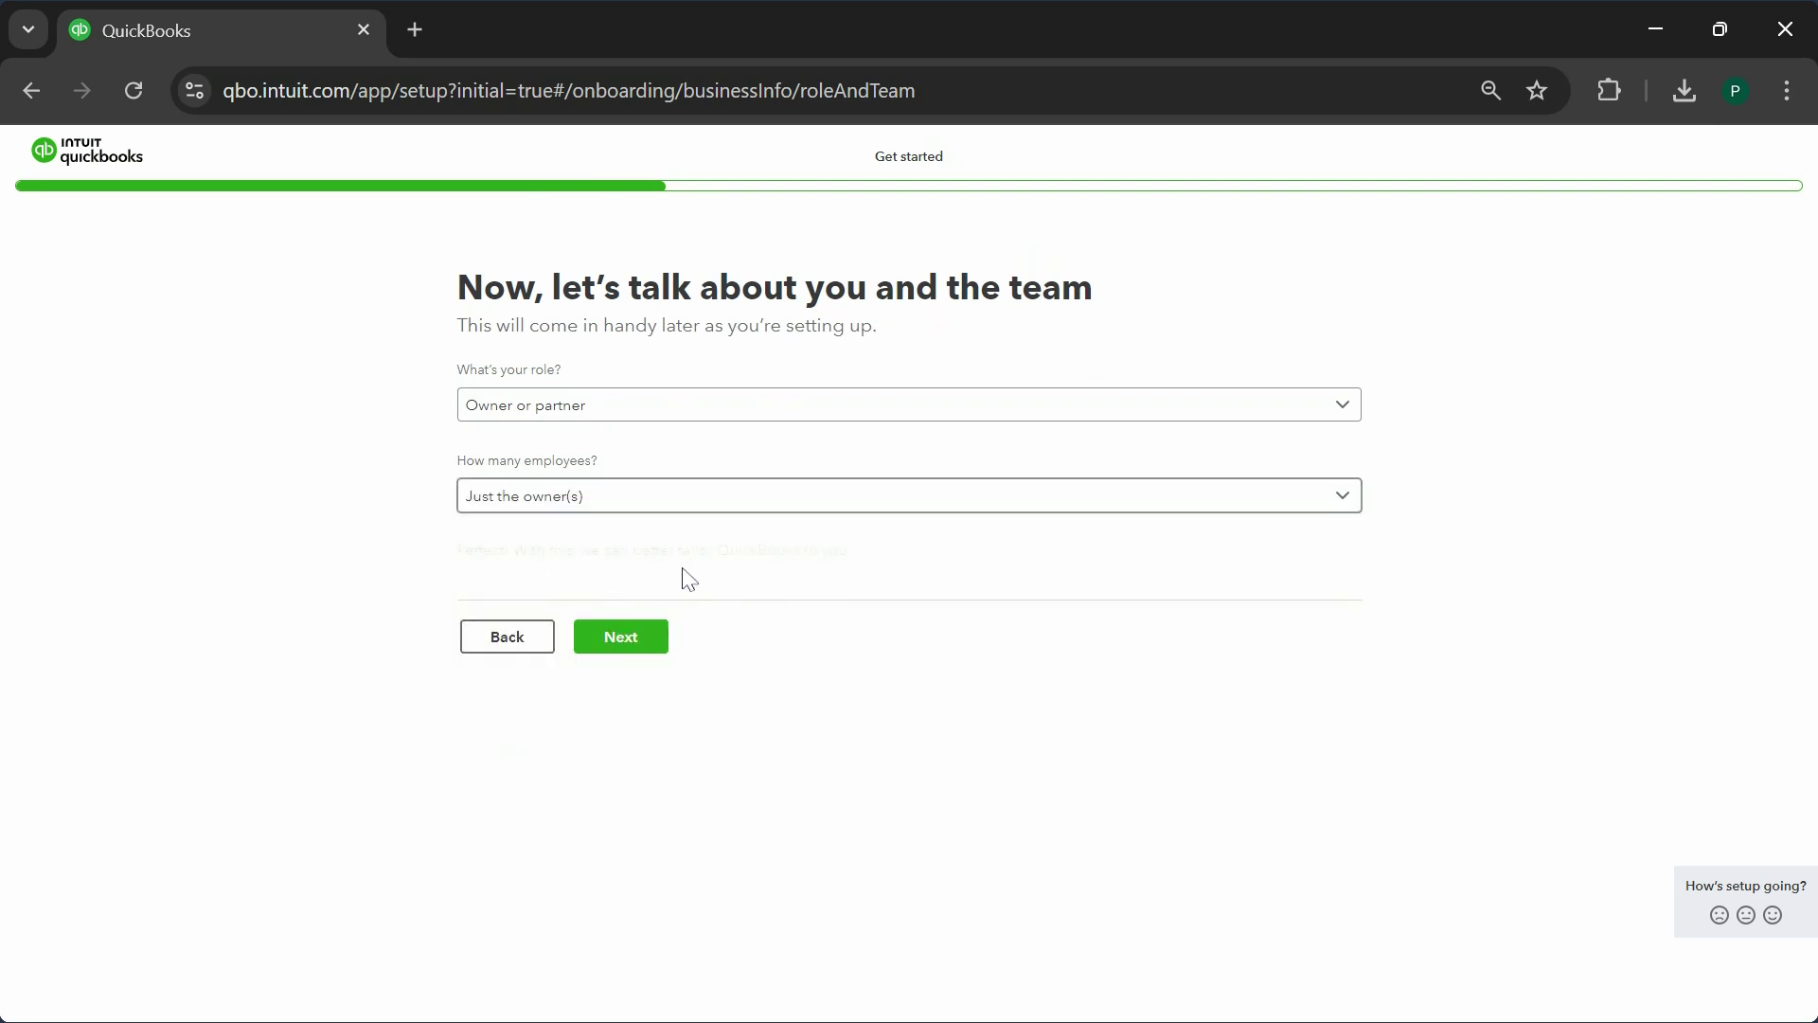
left_click(604, 646)
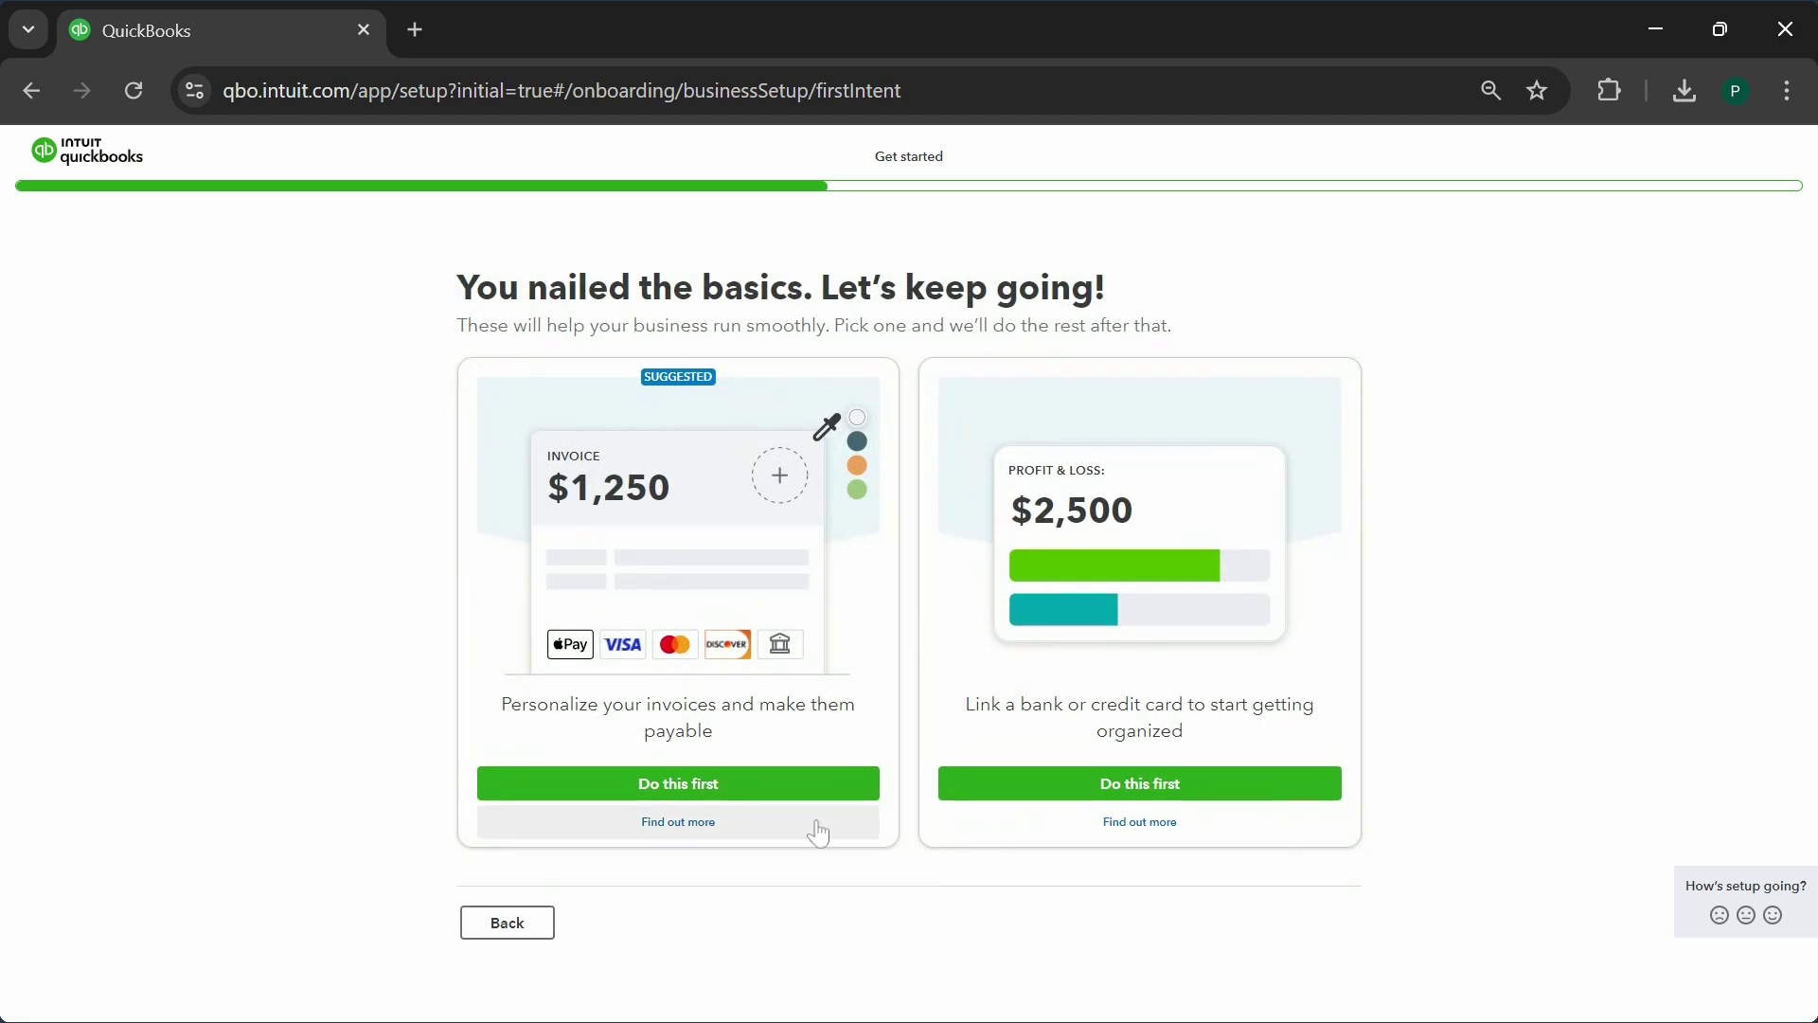
- Choose to link a bank first, skip the four optional setup pages, and open the dashboard
left_click(1144, 786)
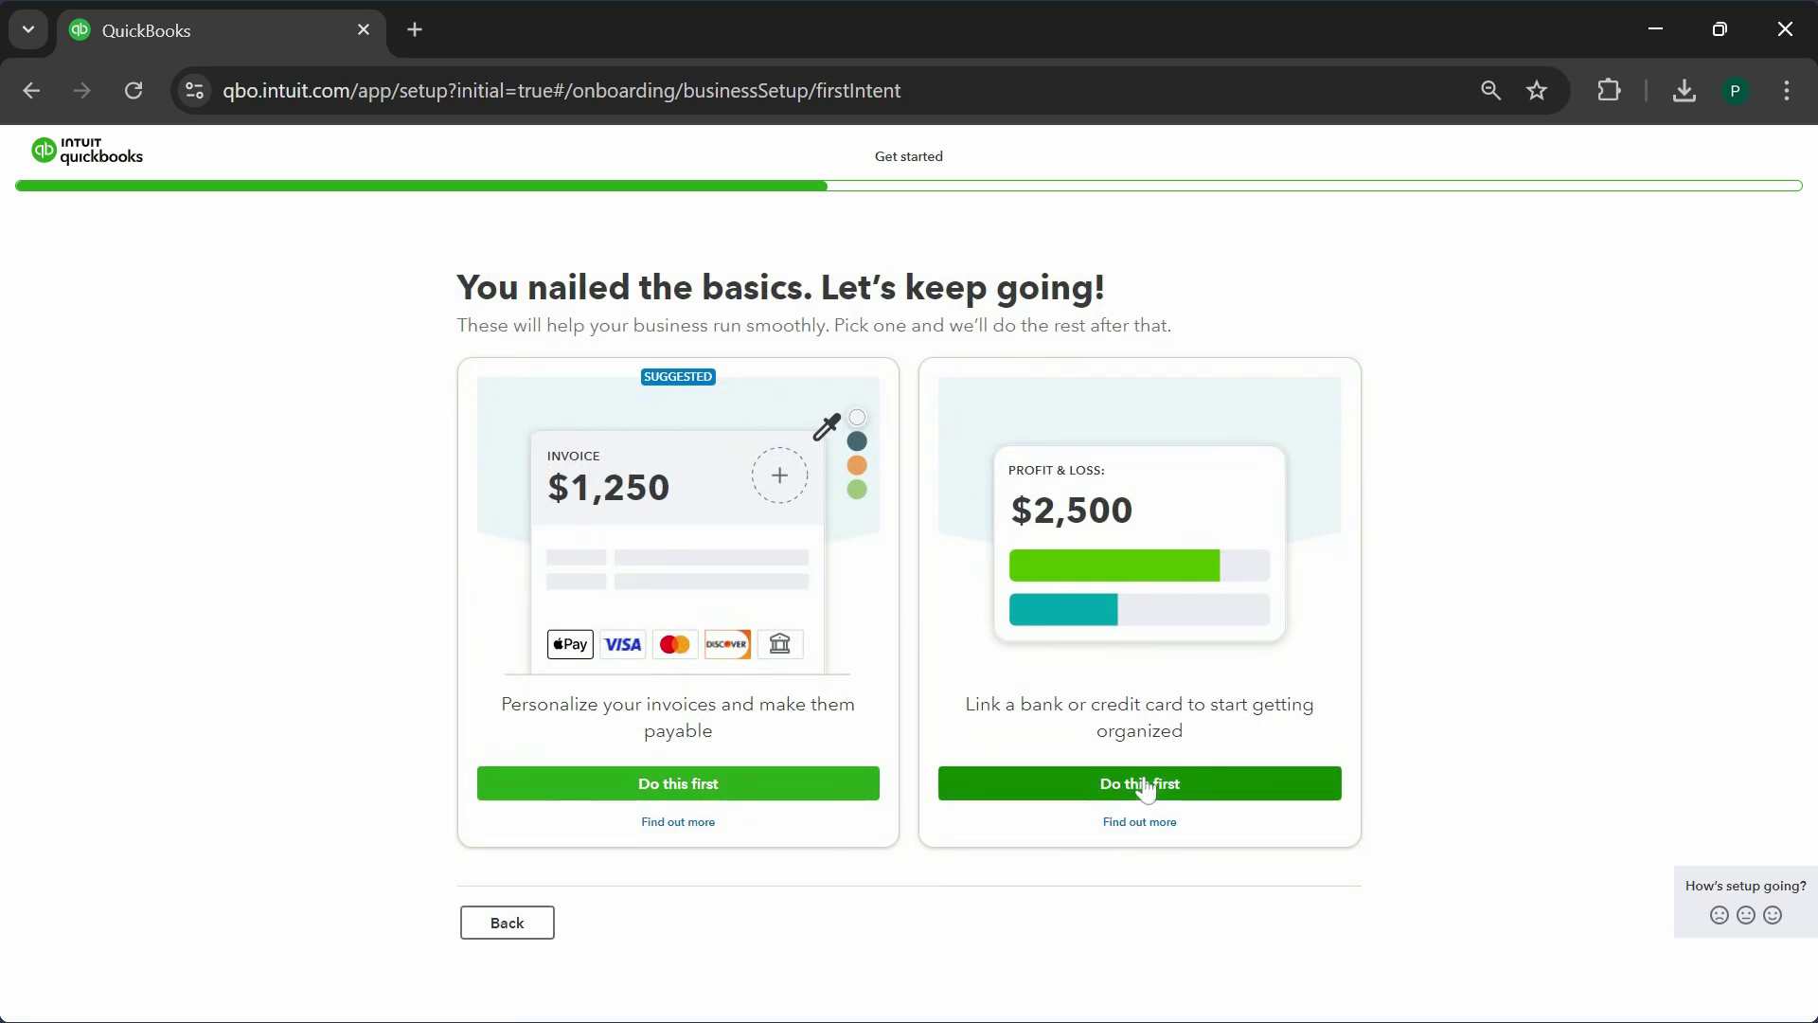
left_click(1270, 585)
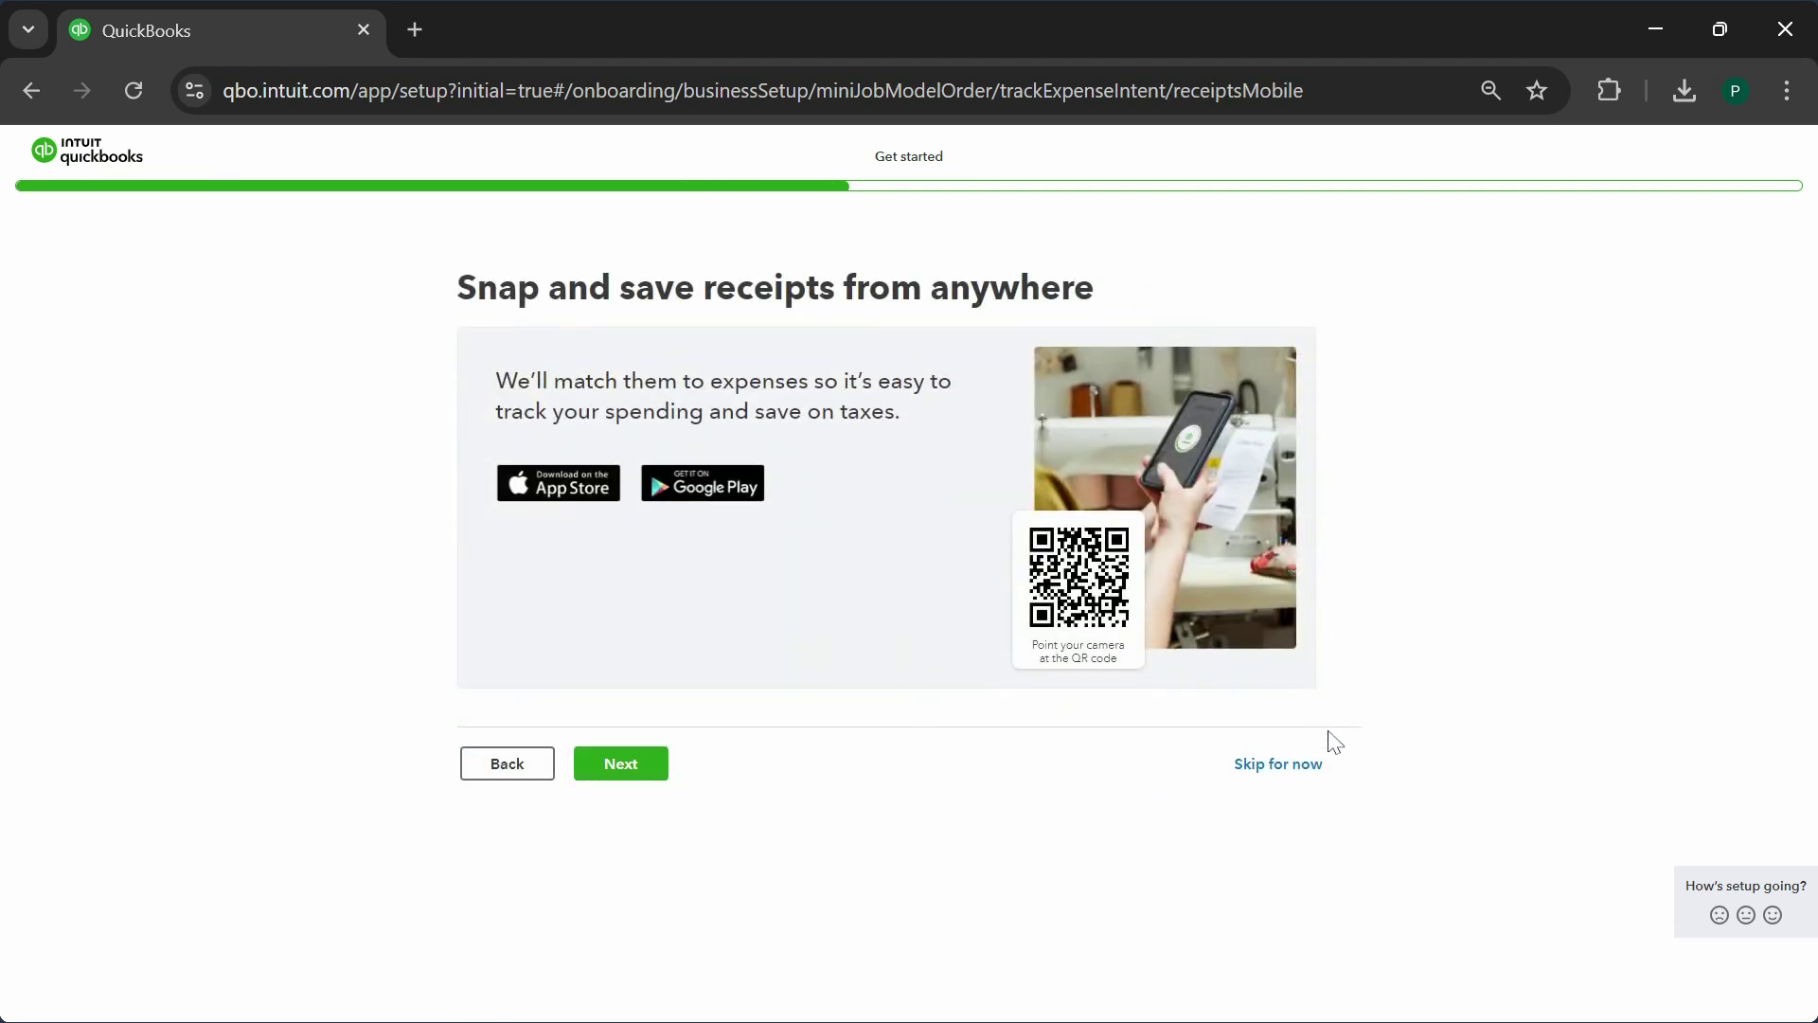
left_click(1297, 769)
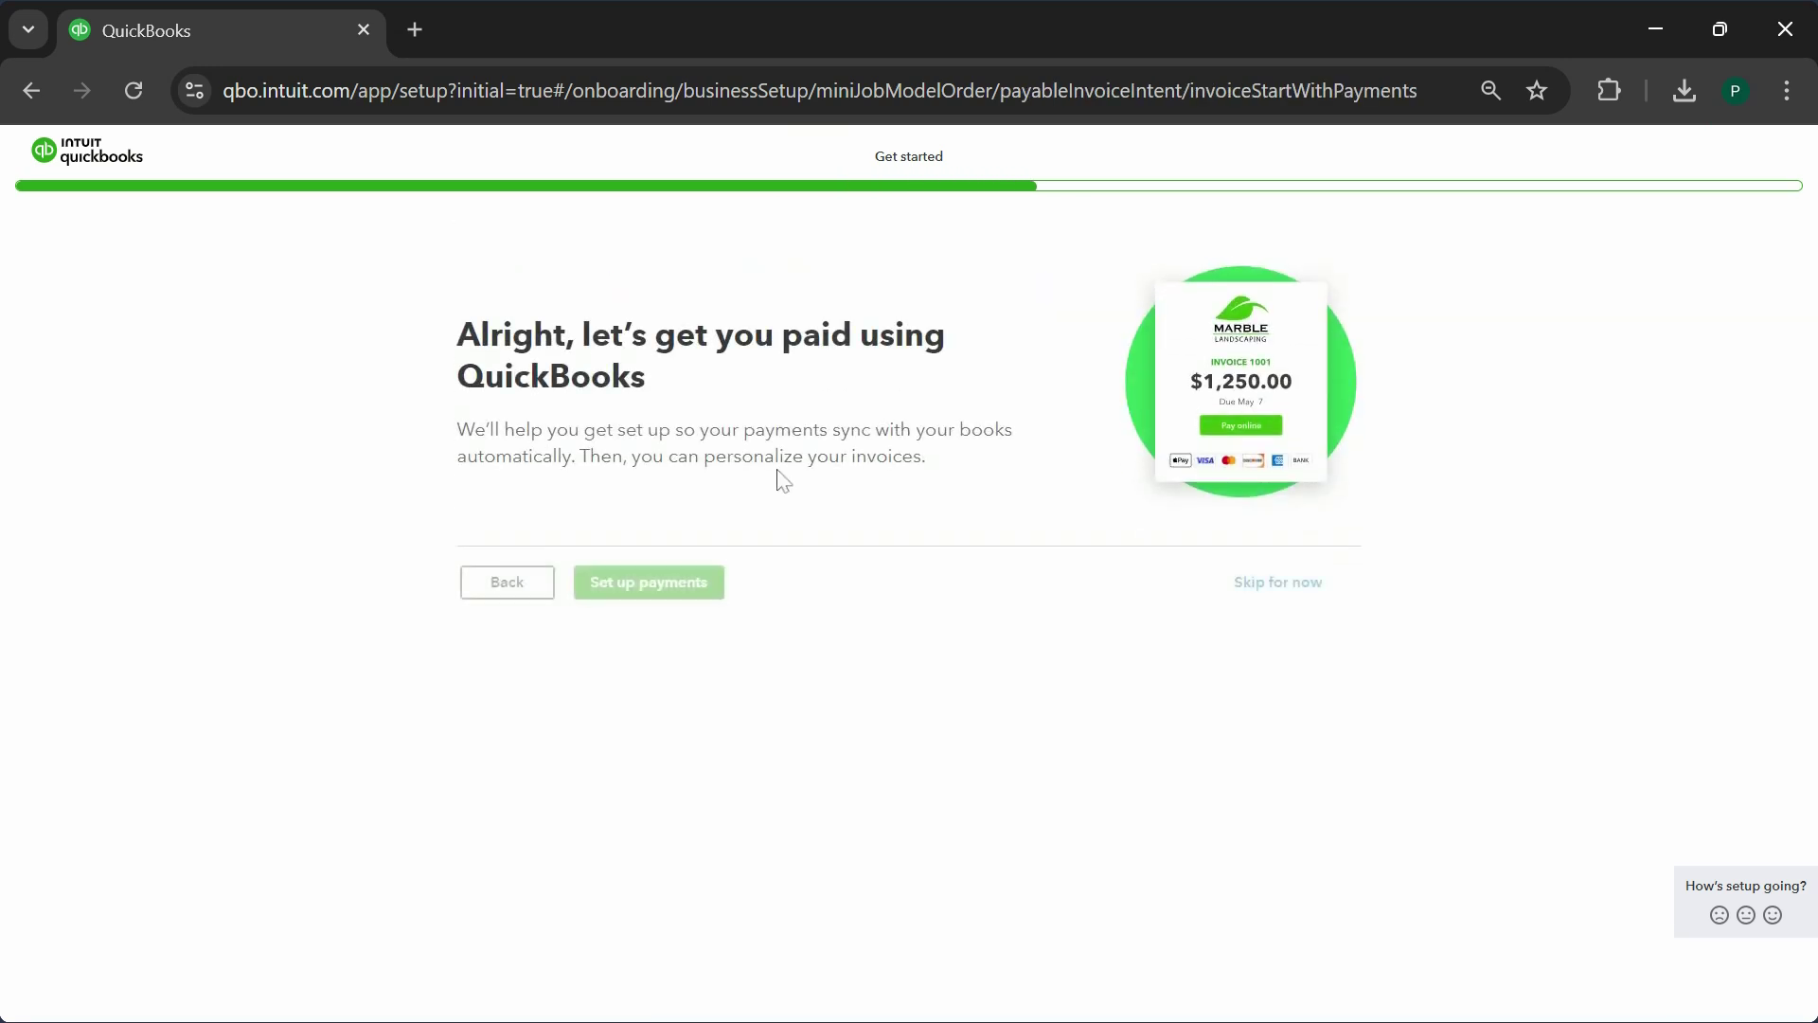
left_click(1326, 599)
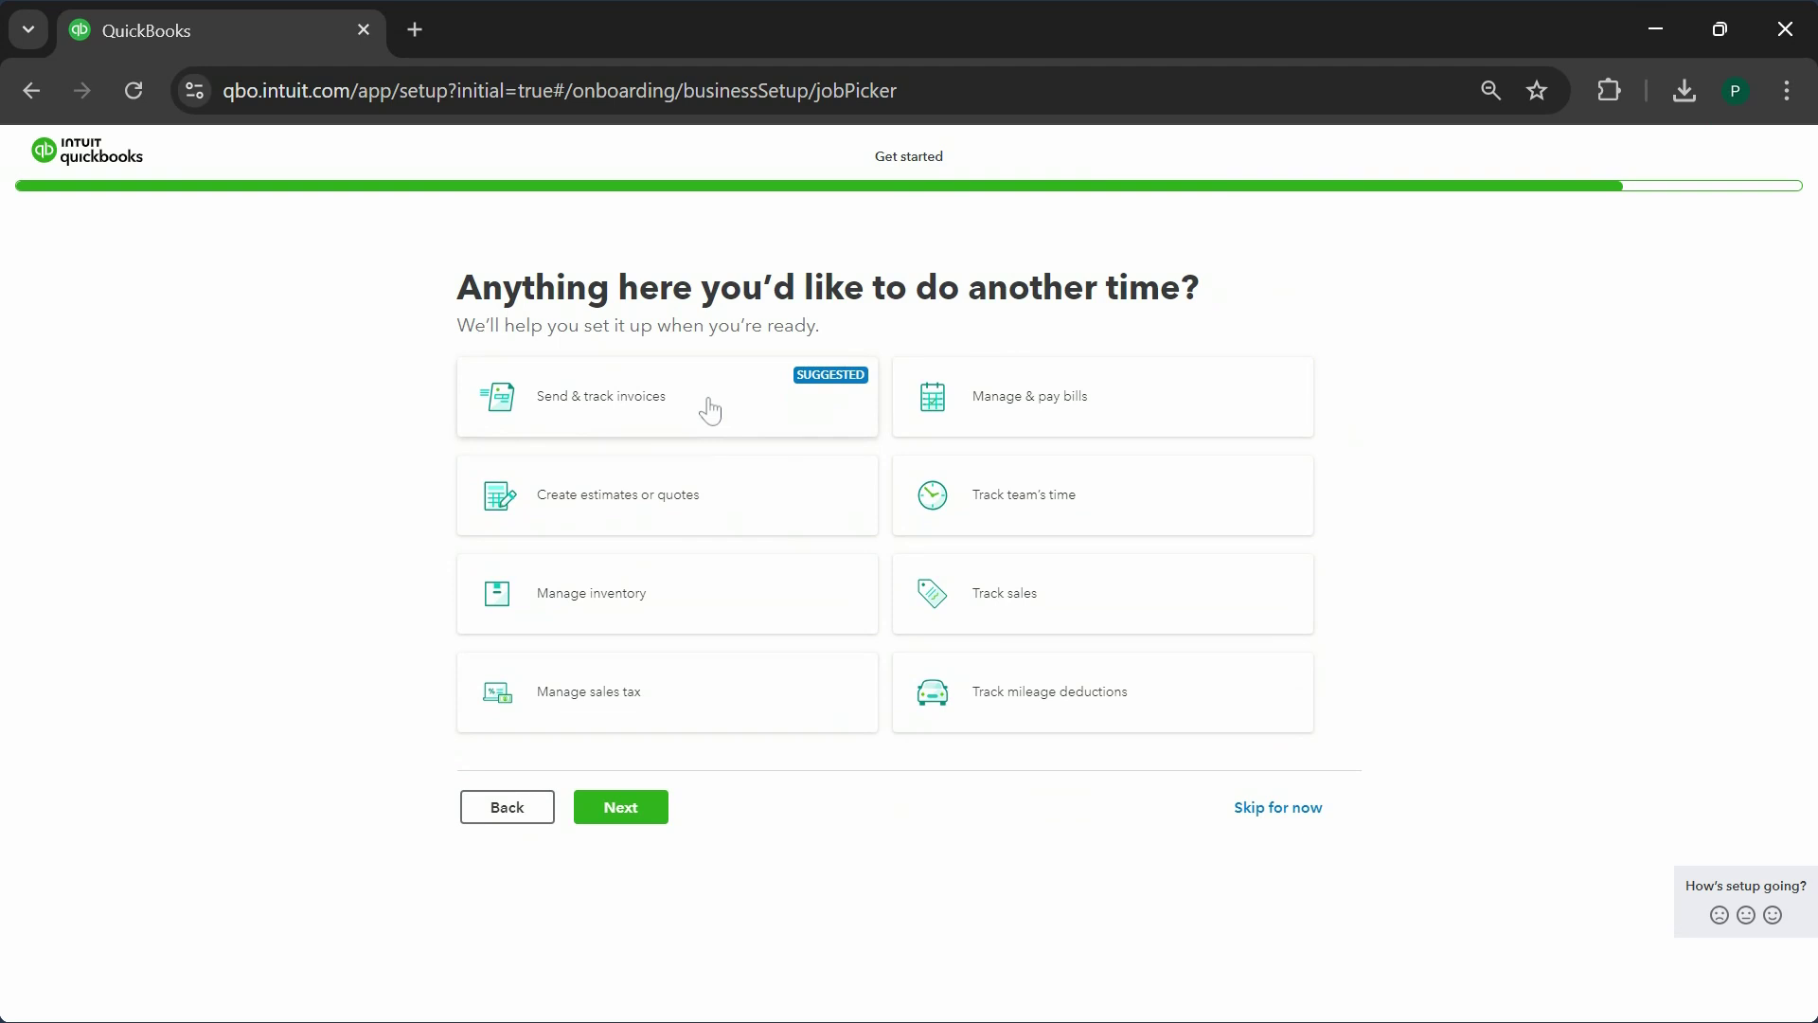
left_click(1265, 816)
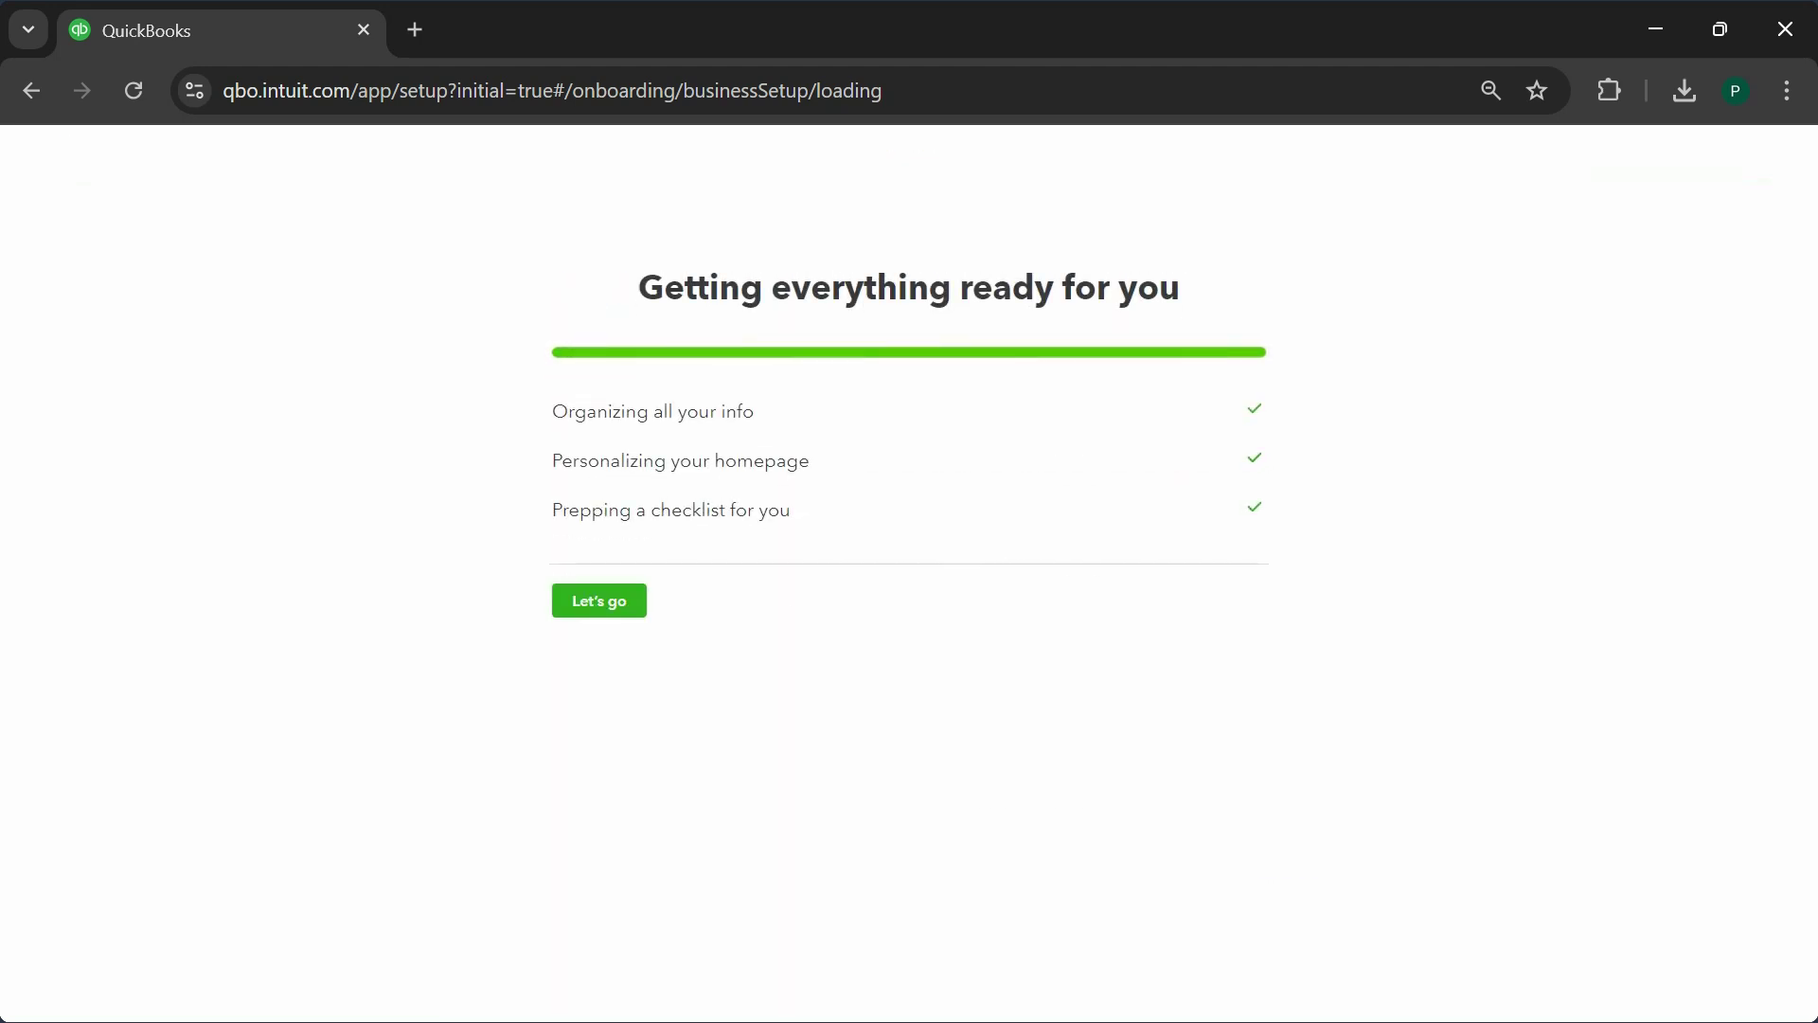
left_click(606, 608)
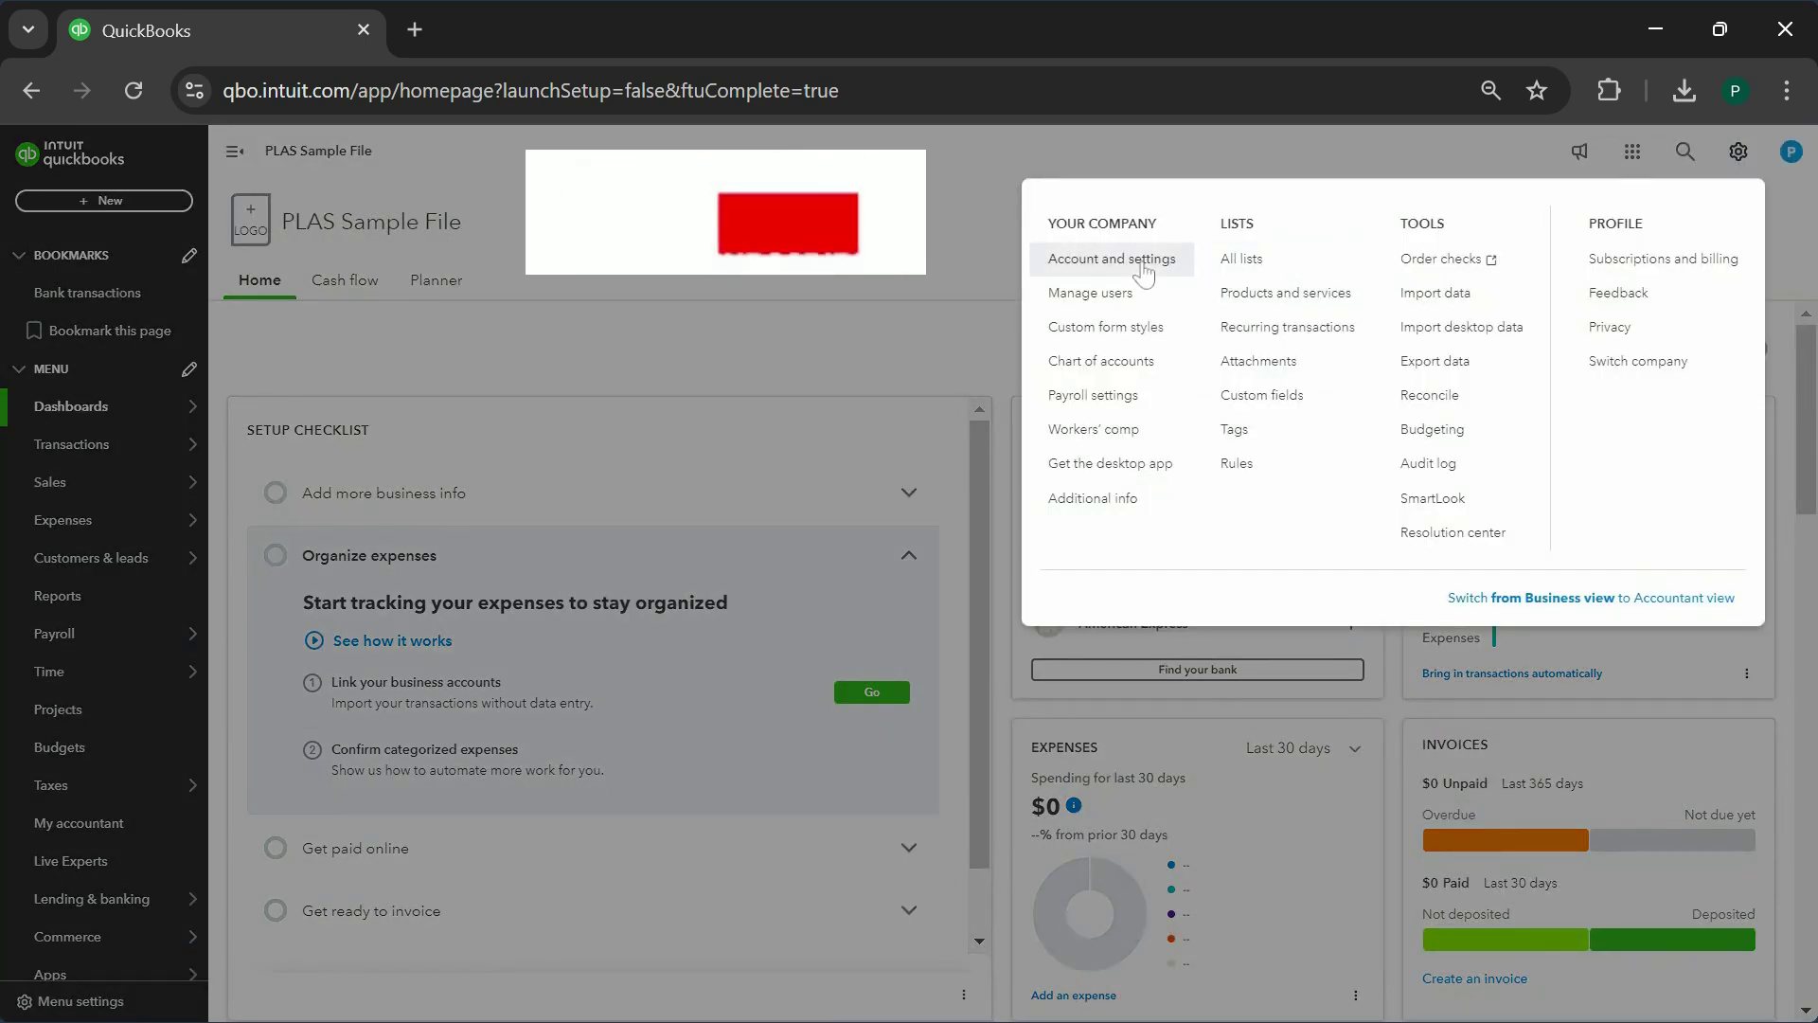
left_click(1142, 269)
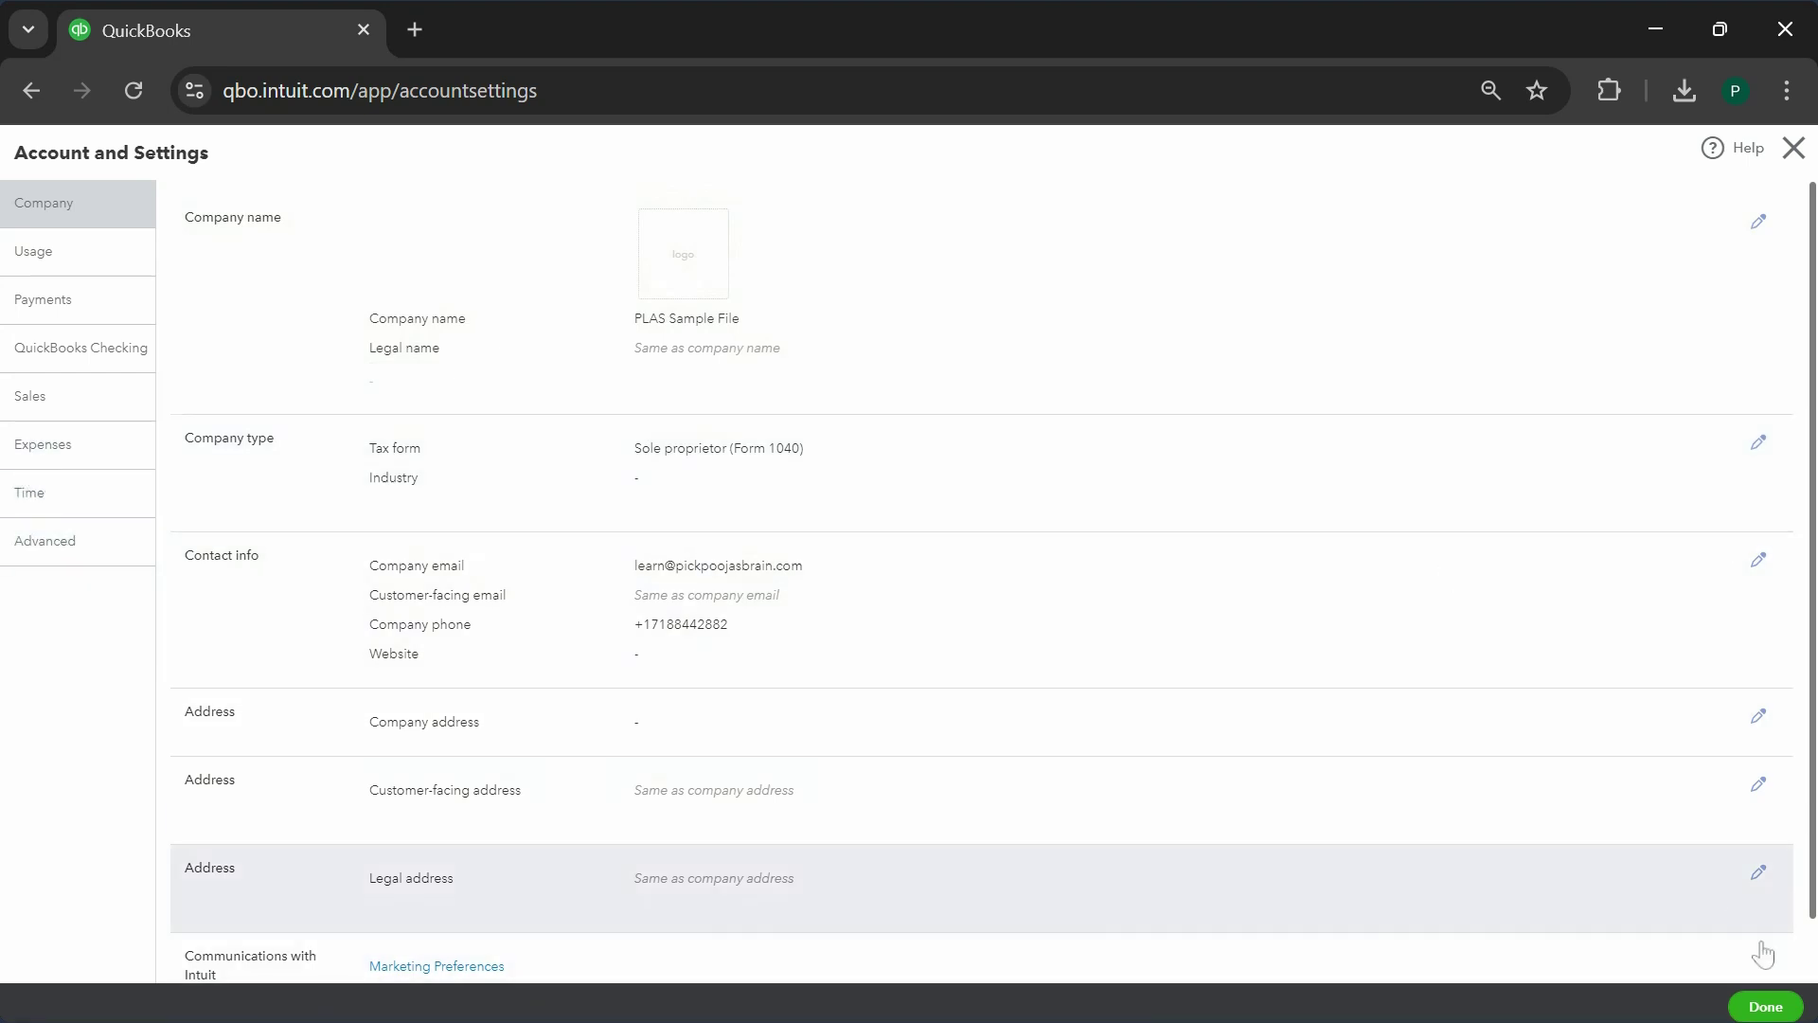
left_click(1767, 1006)
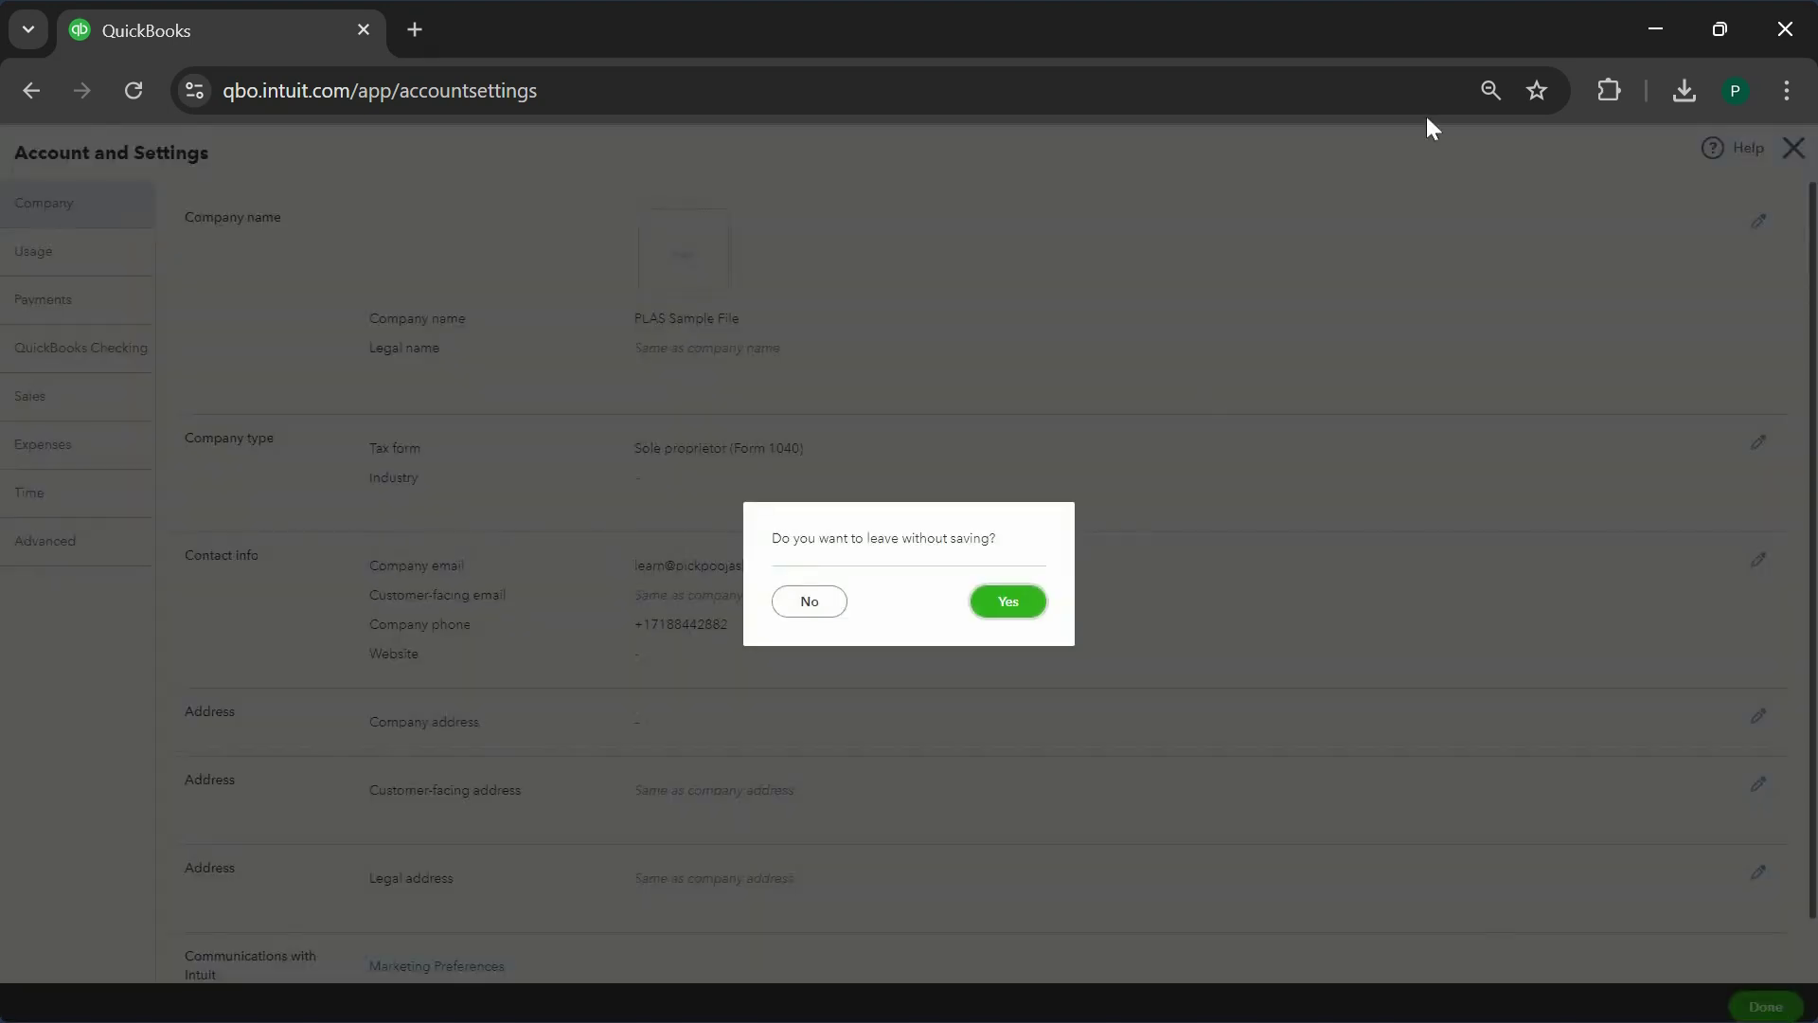
left_click(1008, 602)
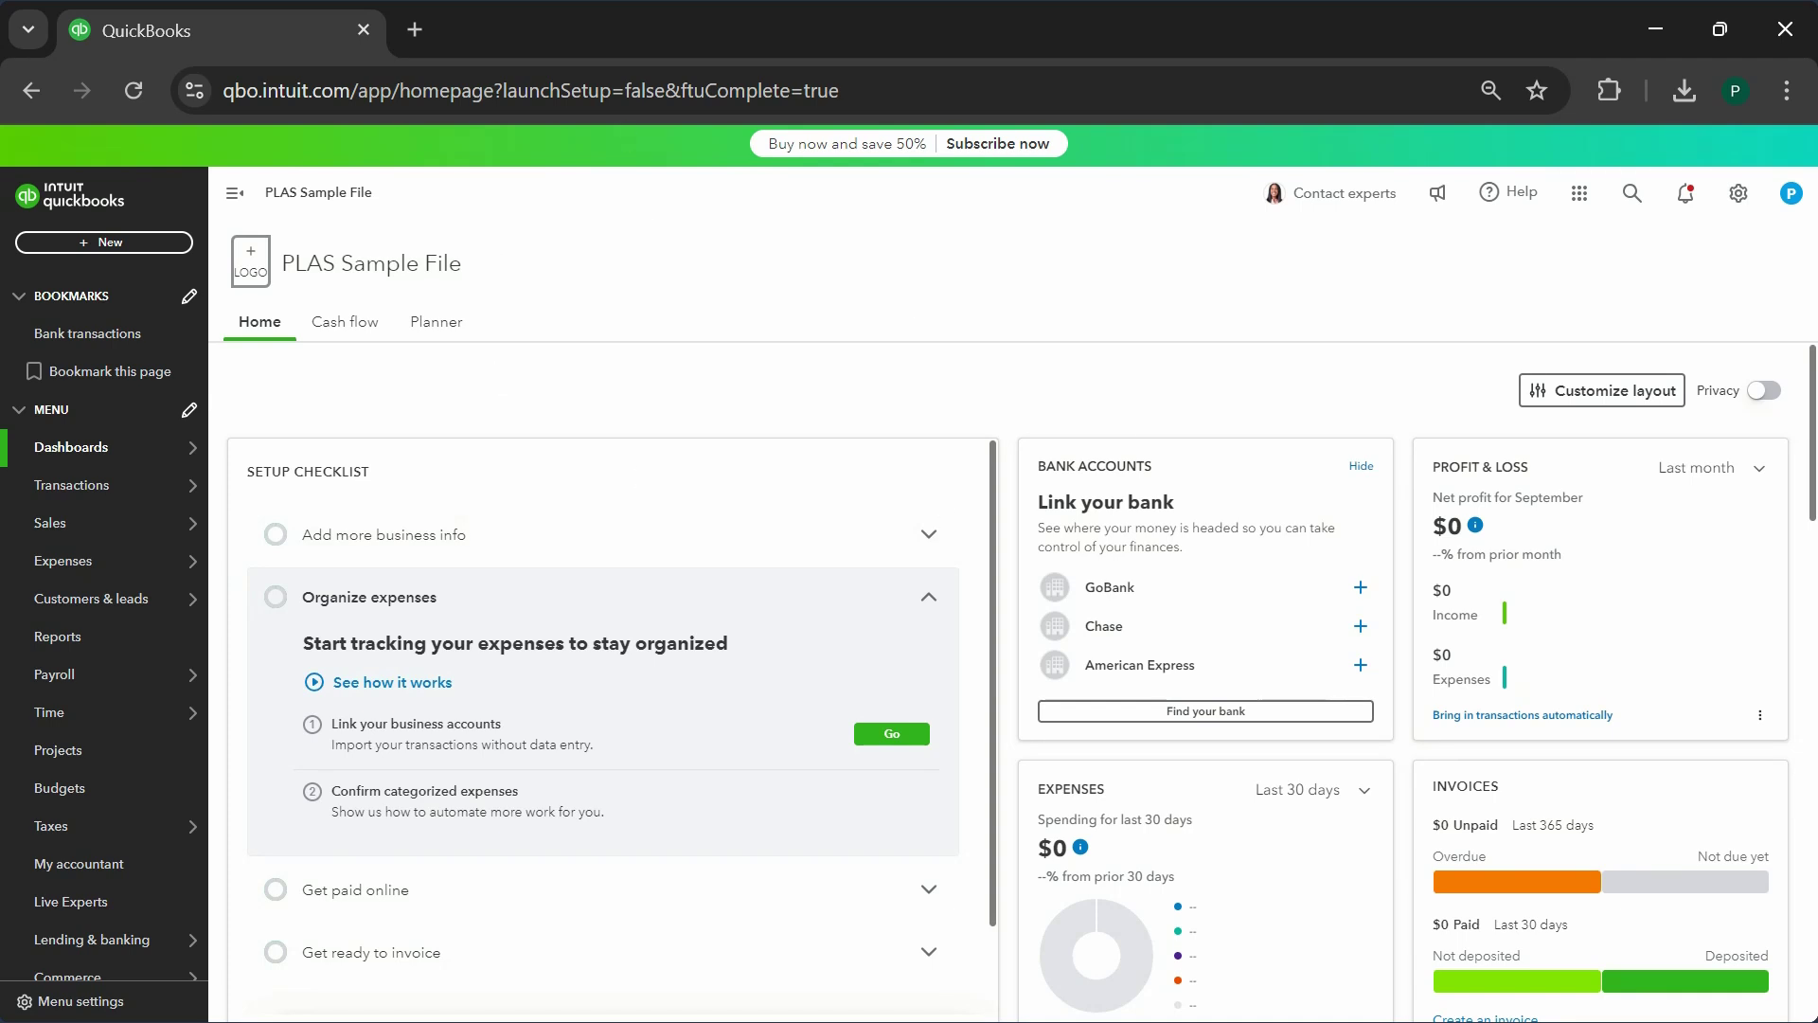
- Open Chart of accounts, browse its 75 default accounts, and preview the New account panel unsaved
mouse_move(144, 483)
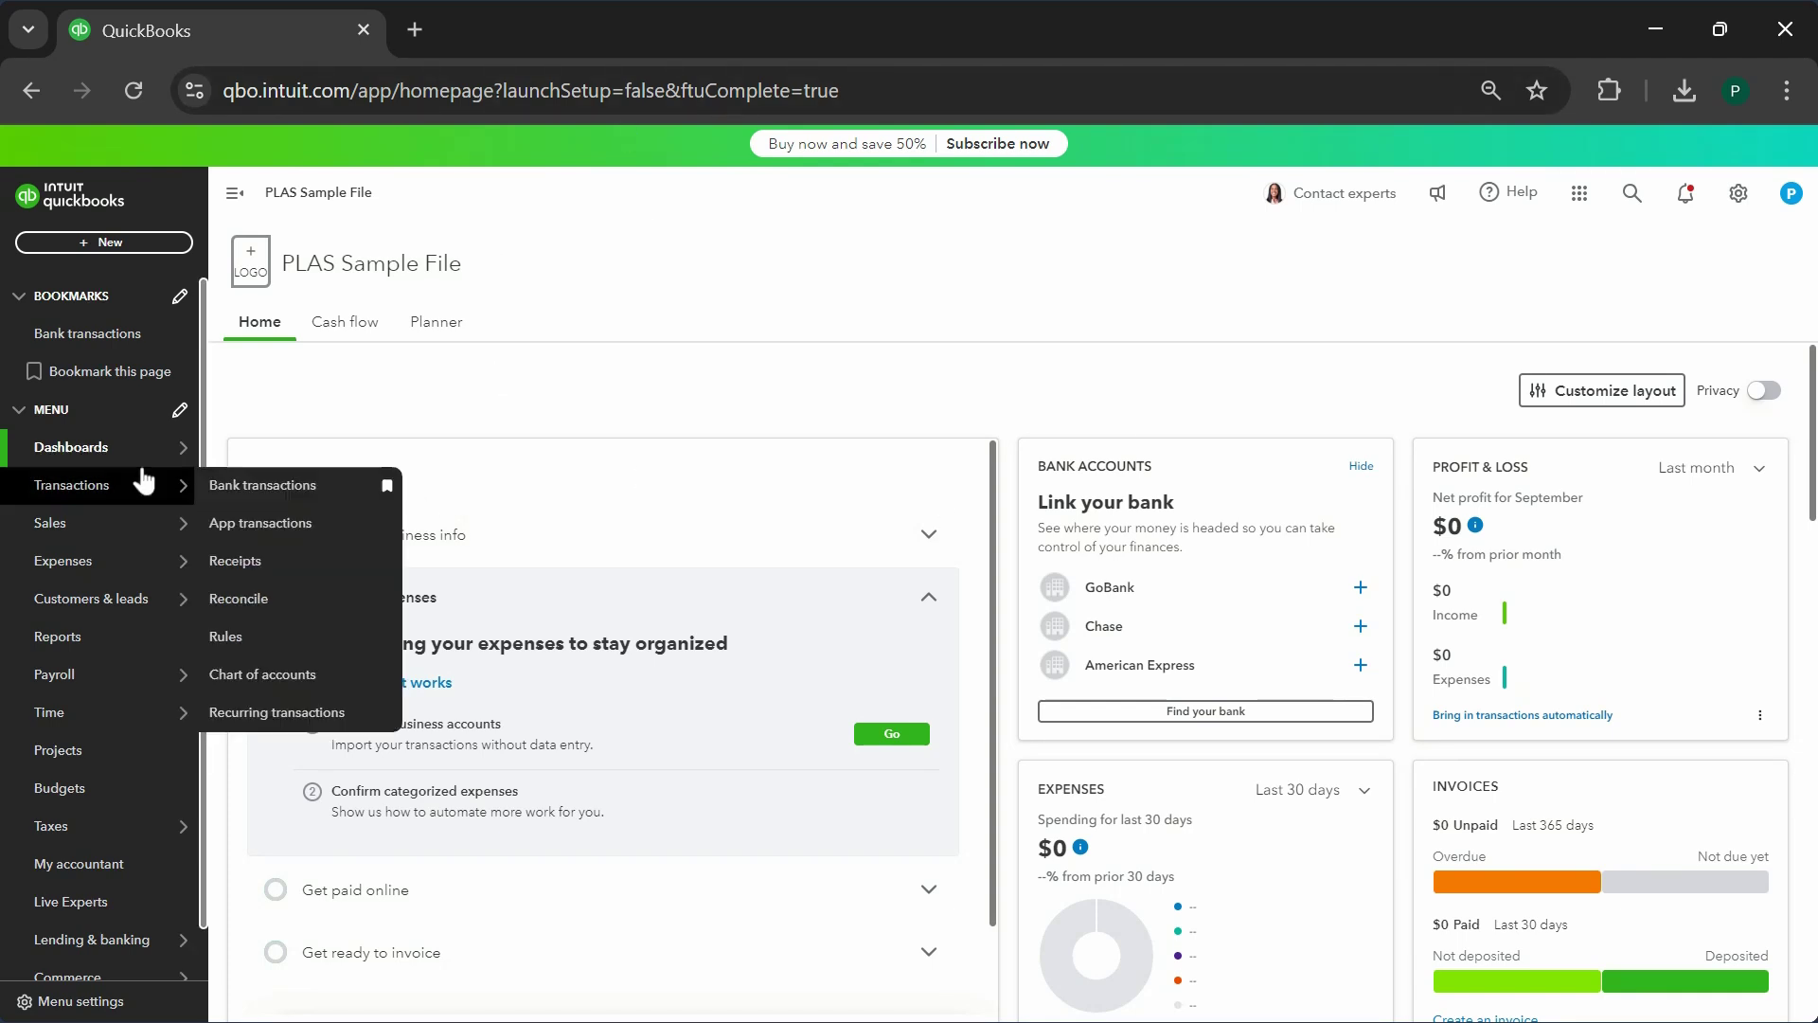
left_click(271, 687)
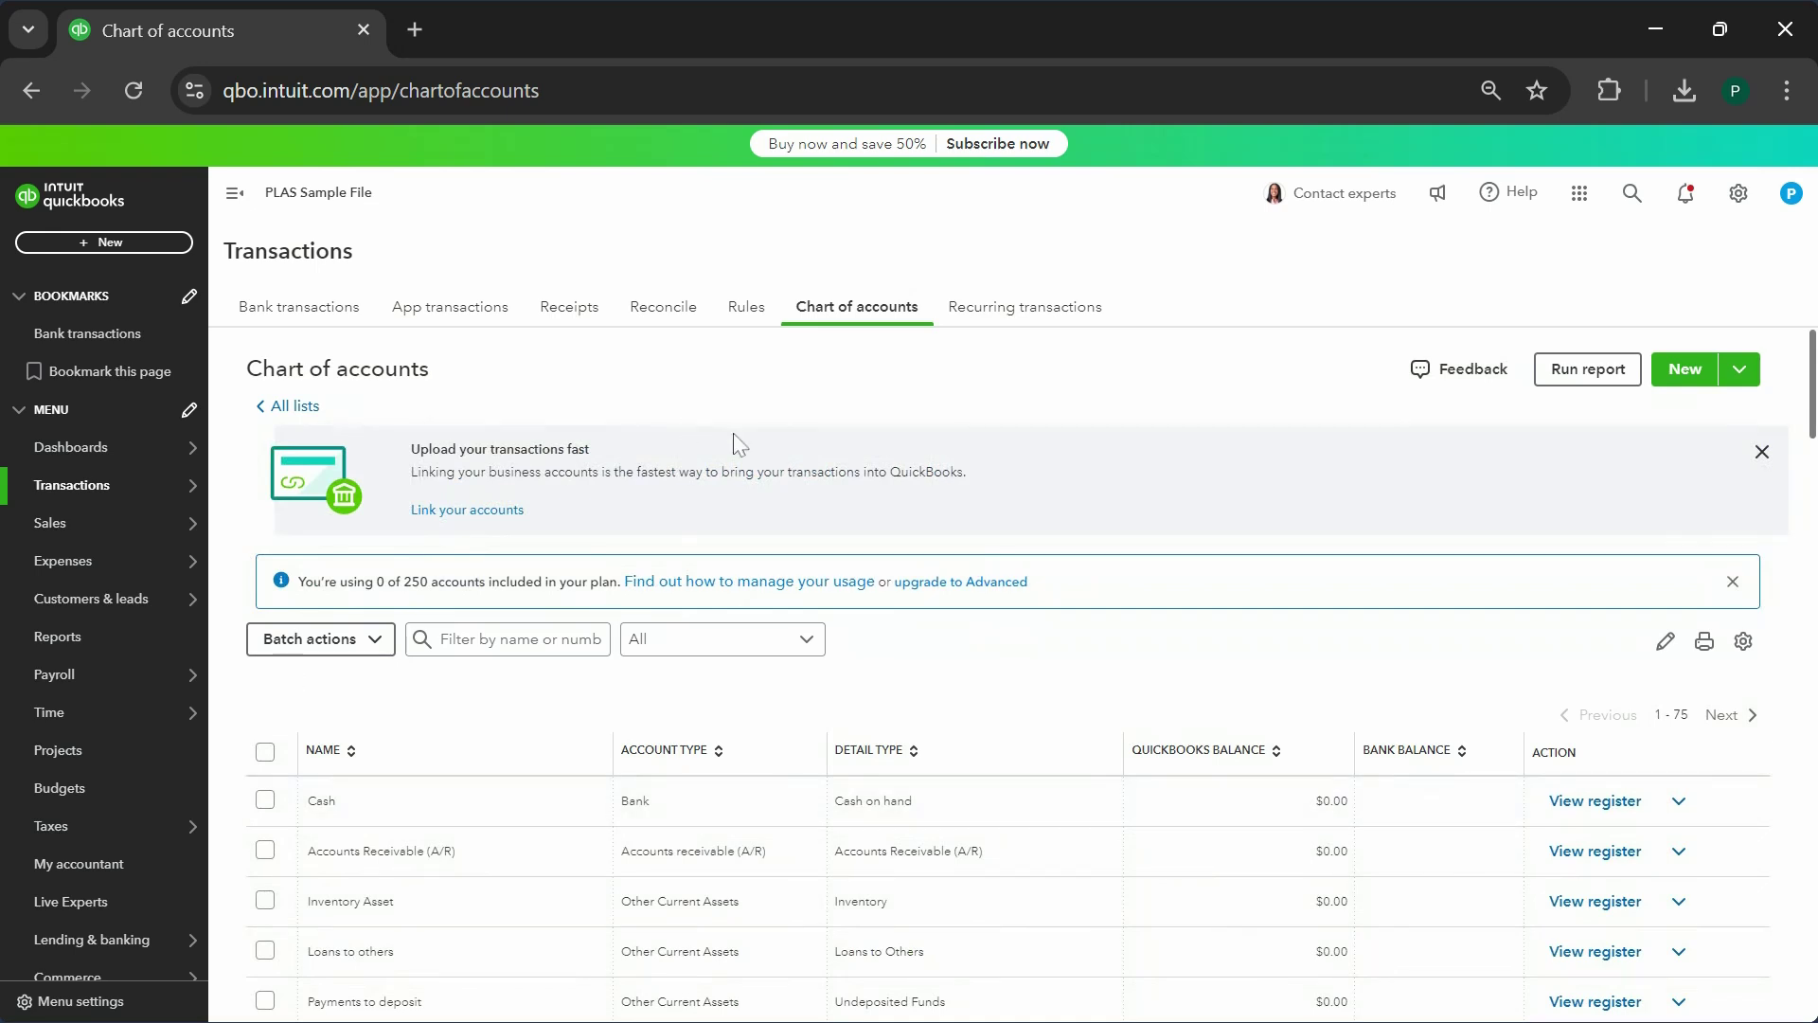
scroll(1009, 545, "down", 6)
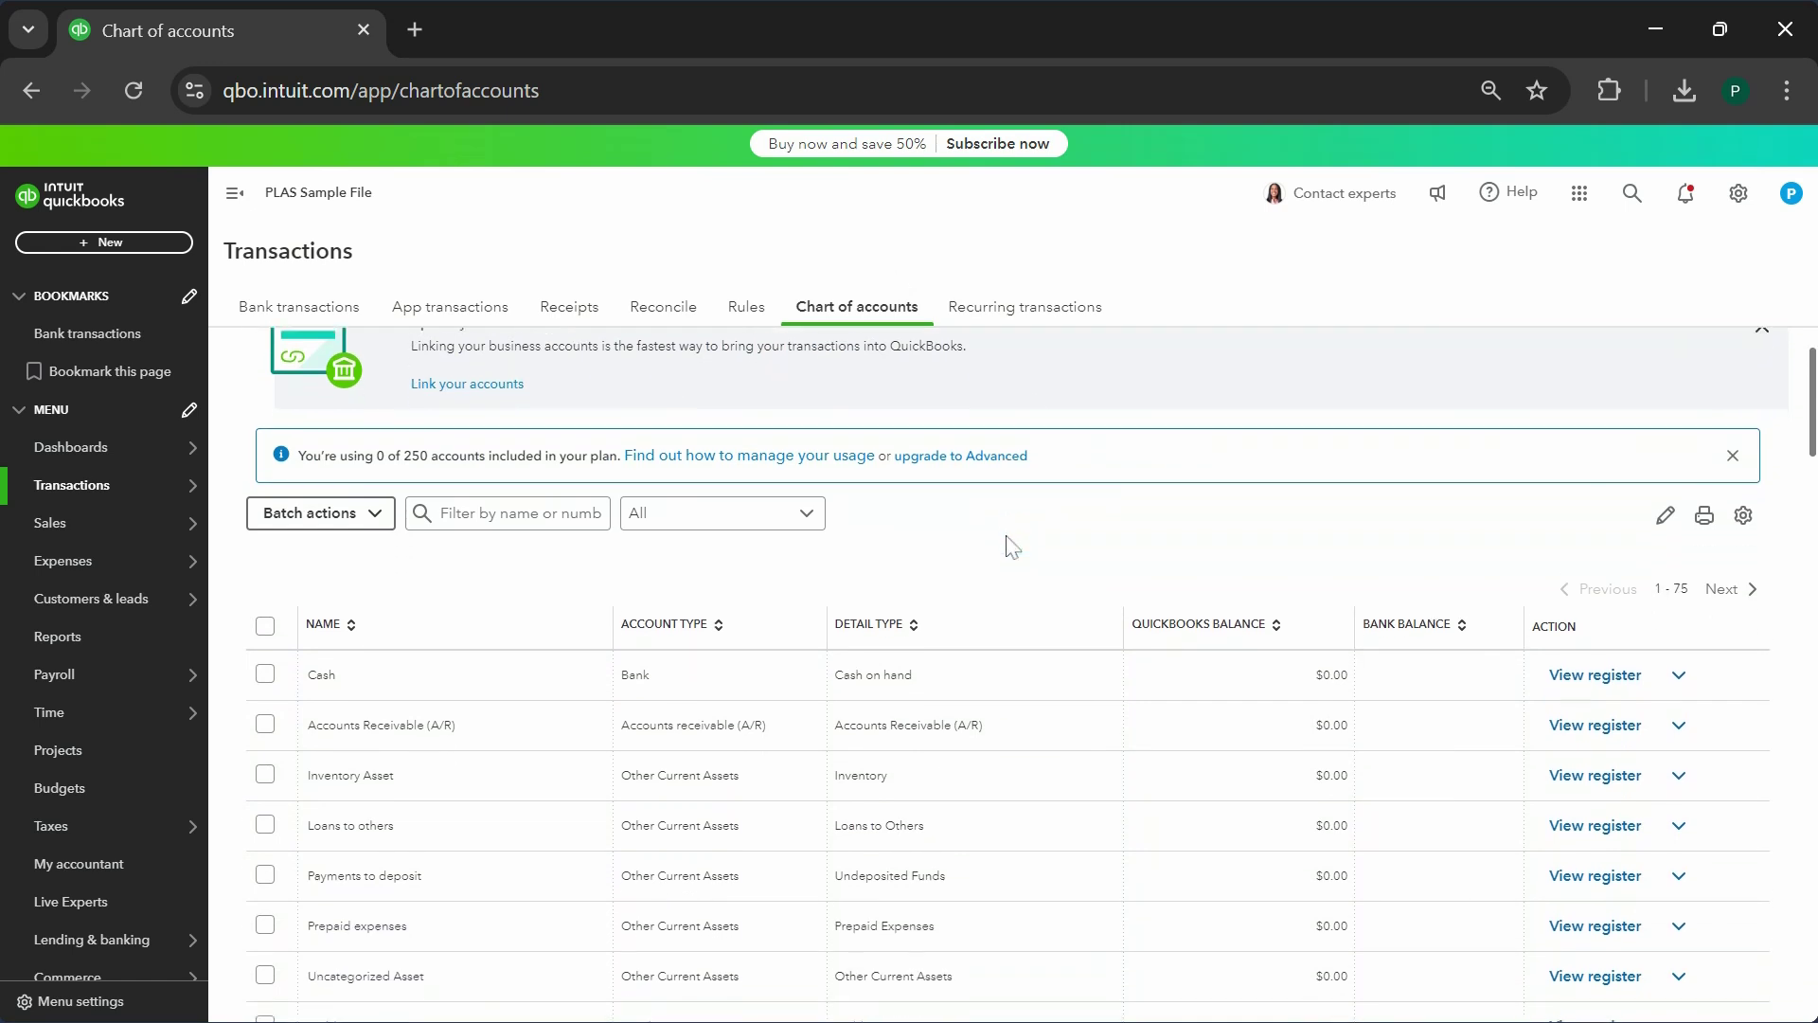
scroll(904, 646, "up", 6)
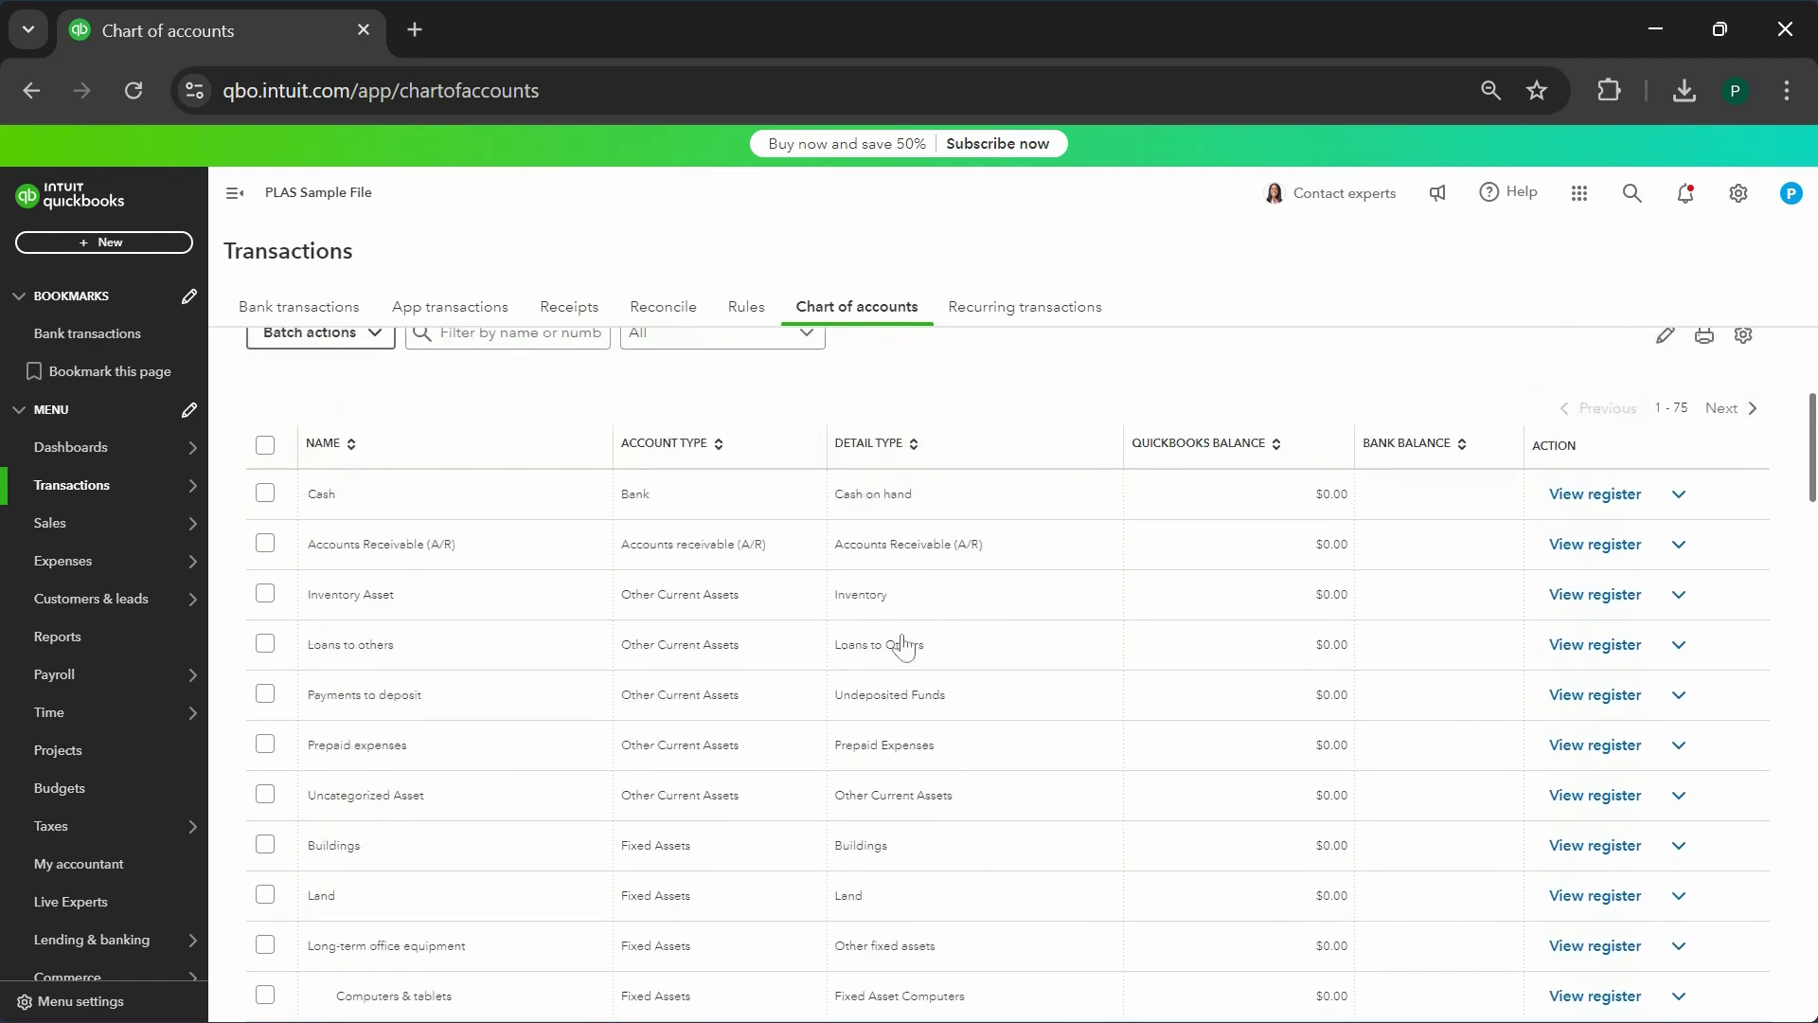
left_click(1678, 371)
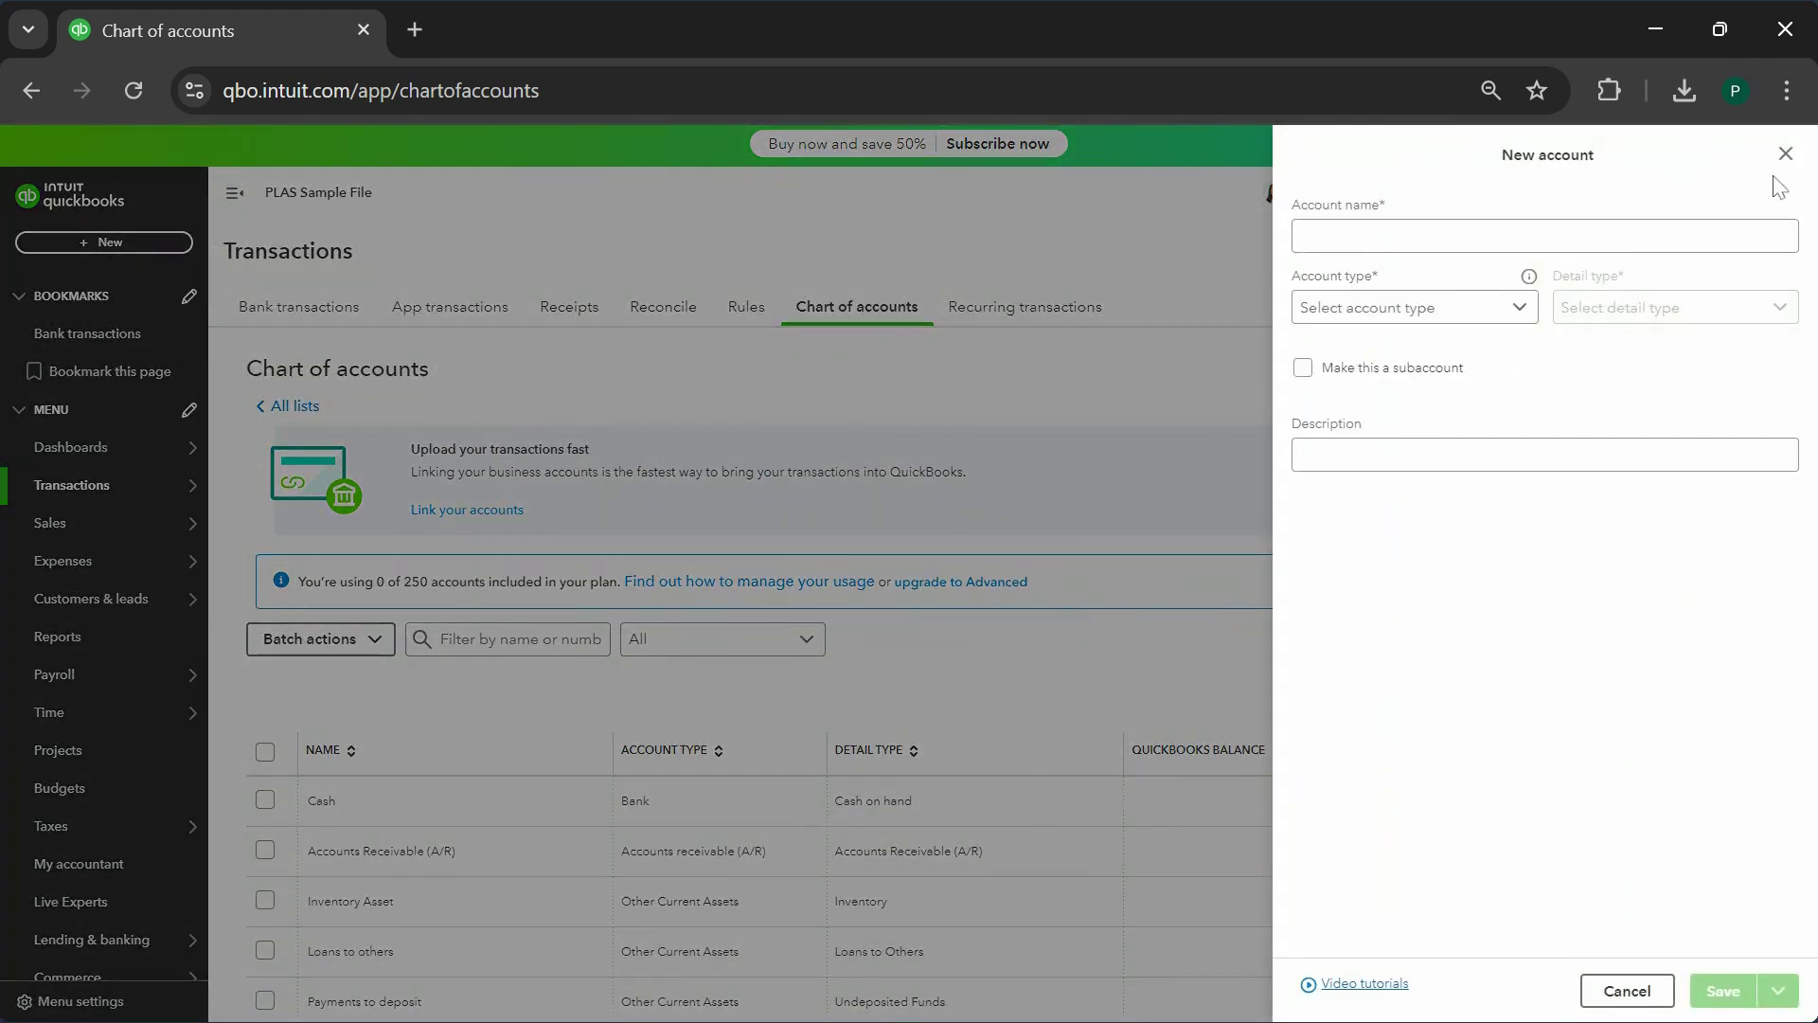
left_click(1785, 155)
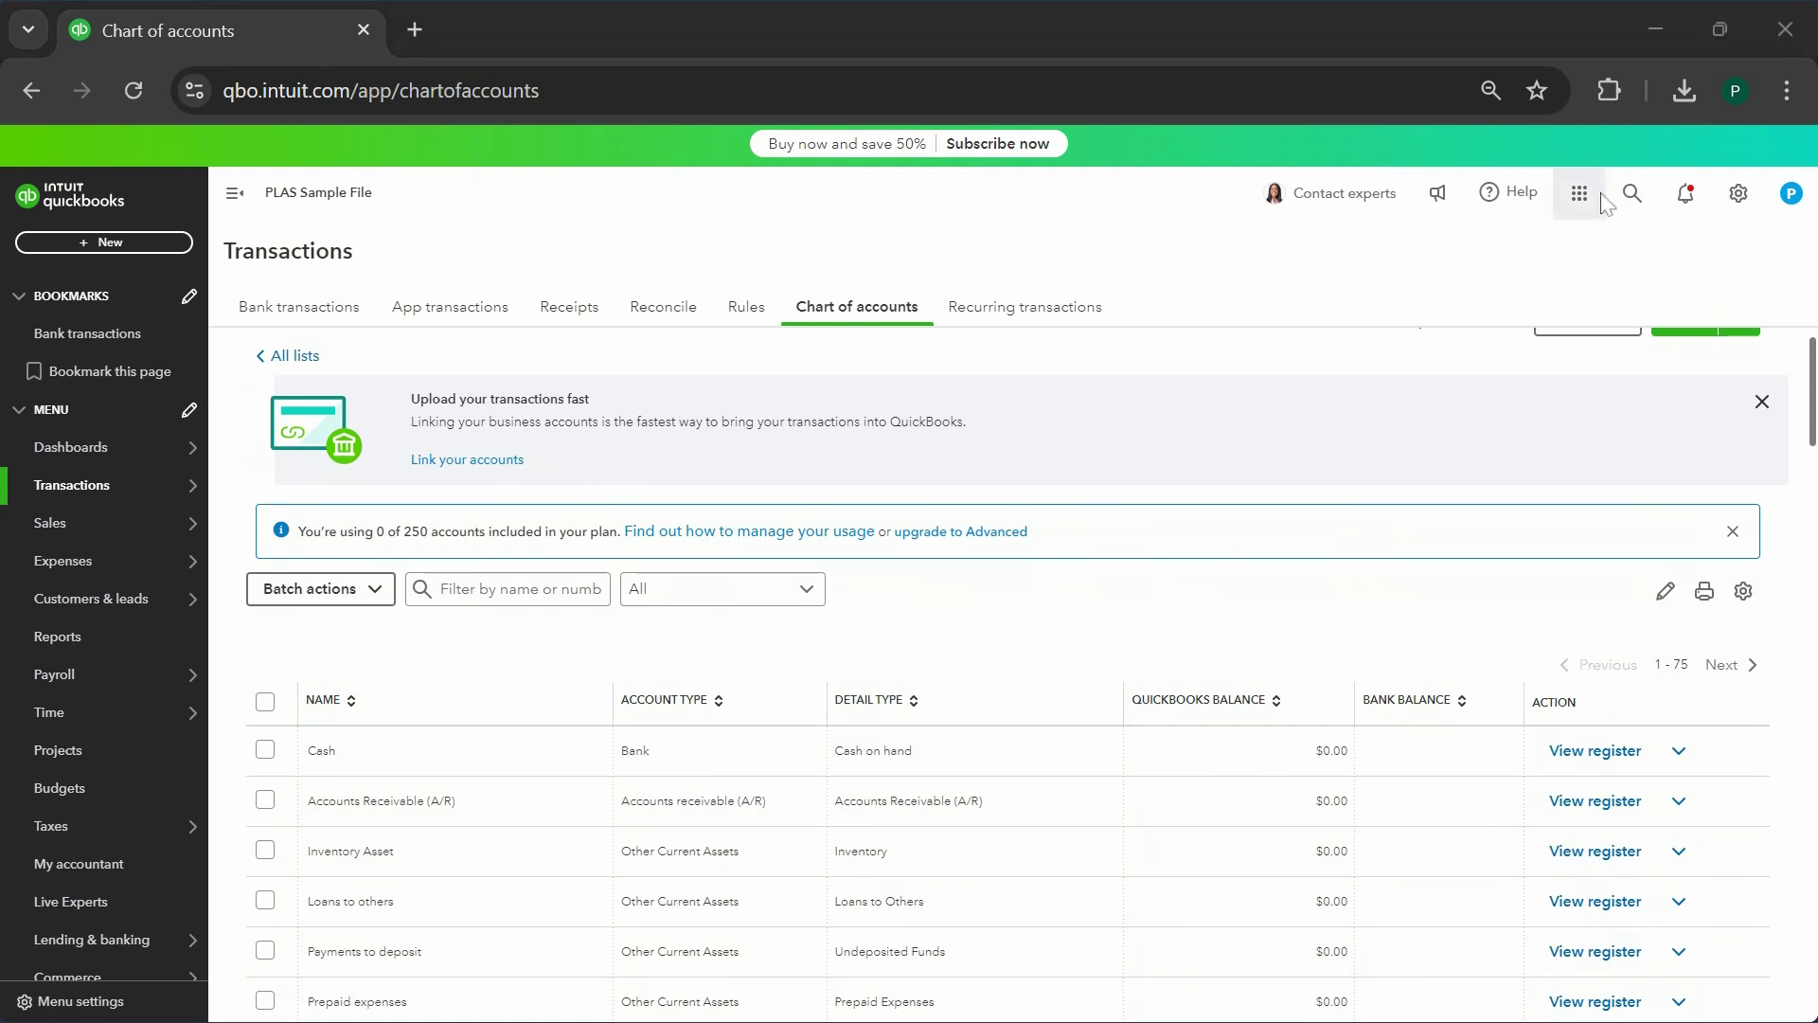
- Open Products and services from the gear menu and close the Add a new service panel unsaved
left_click(1742, 195)
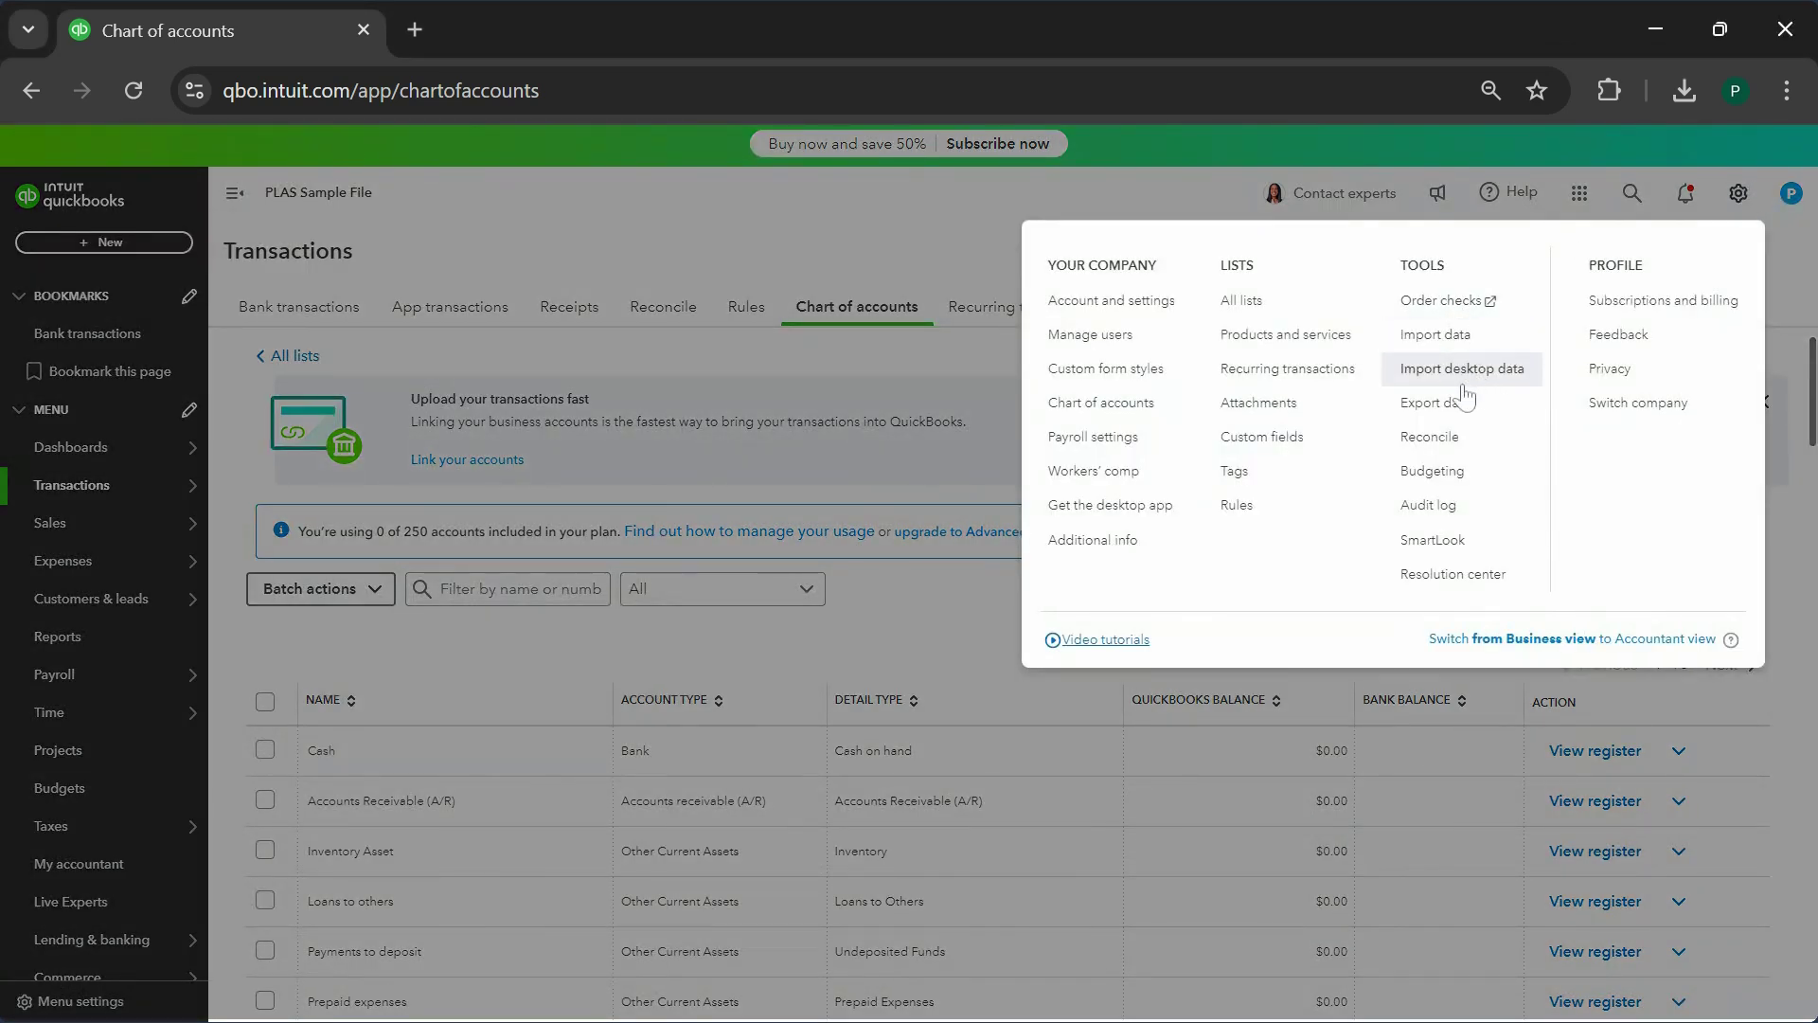
left_click(1326, 345)
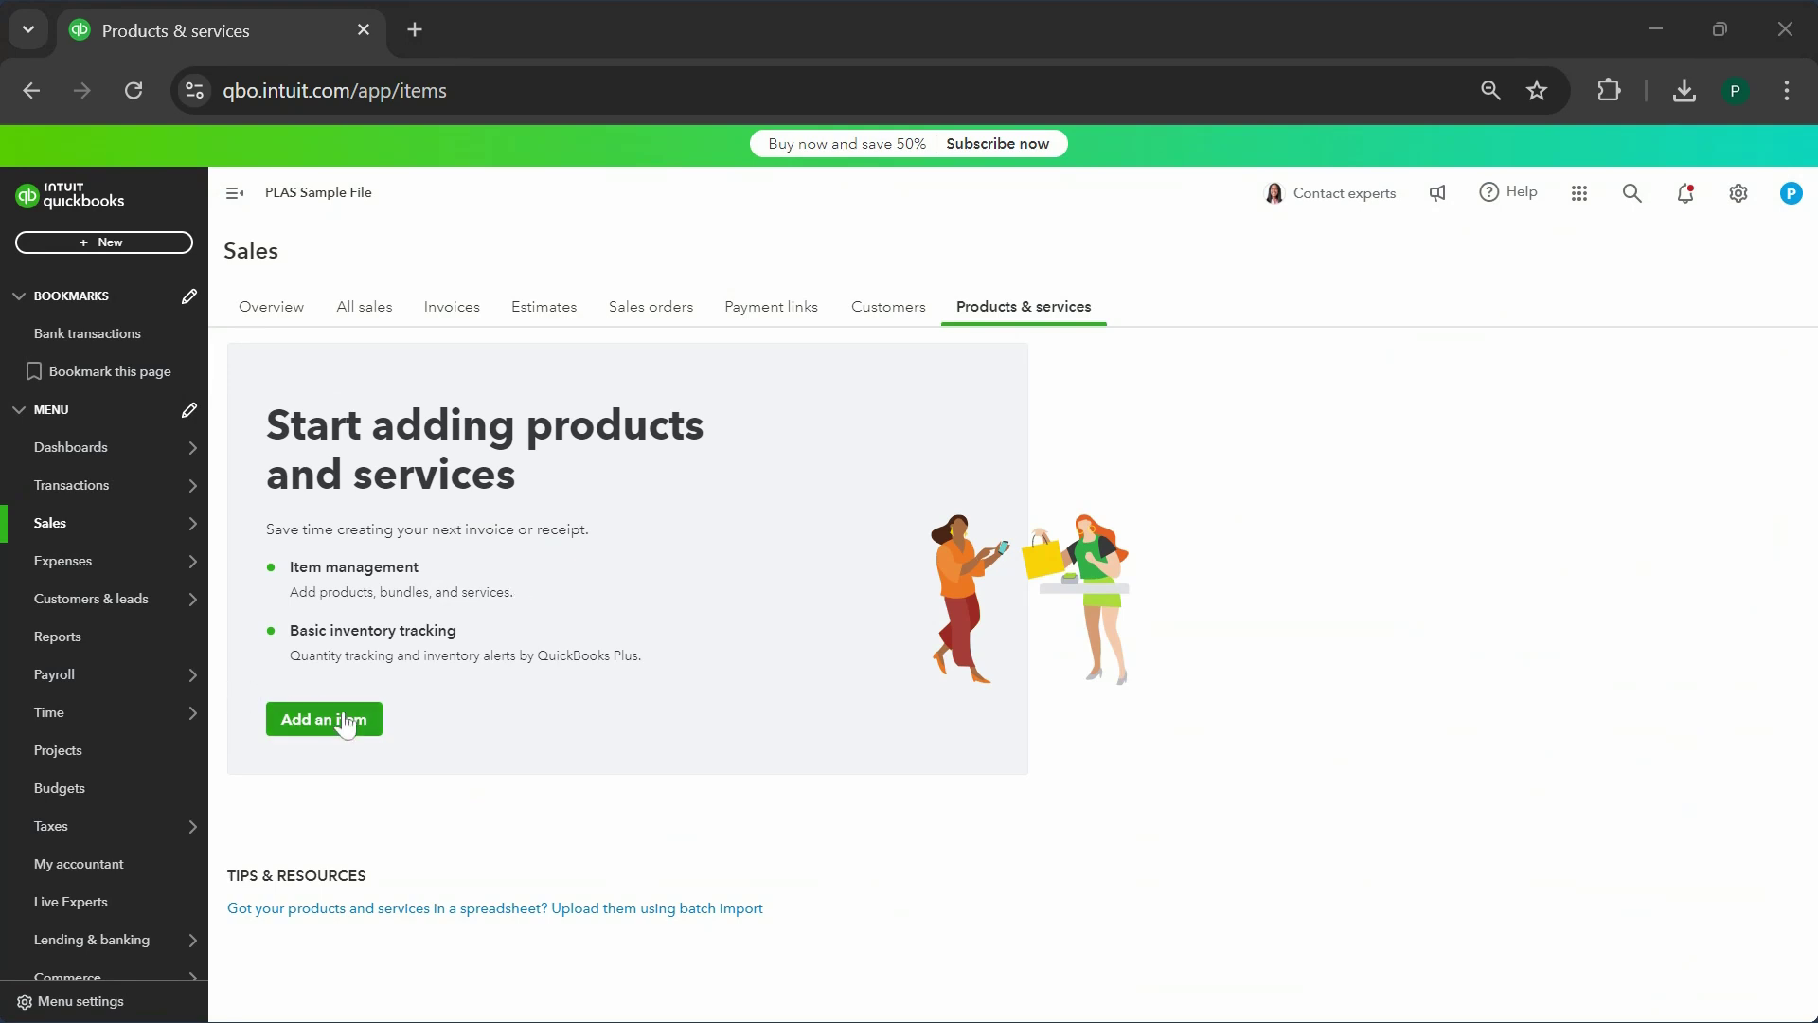
left_click(353, 720)
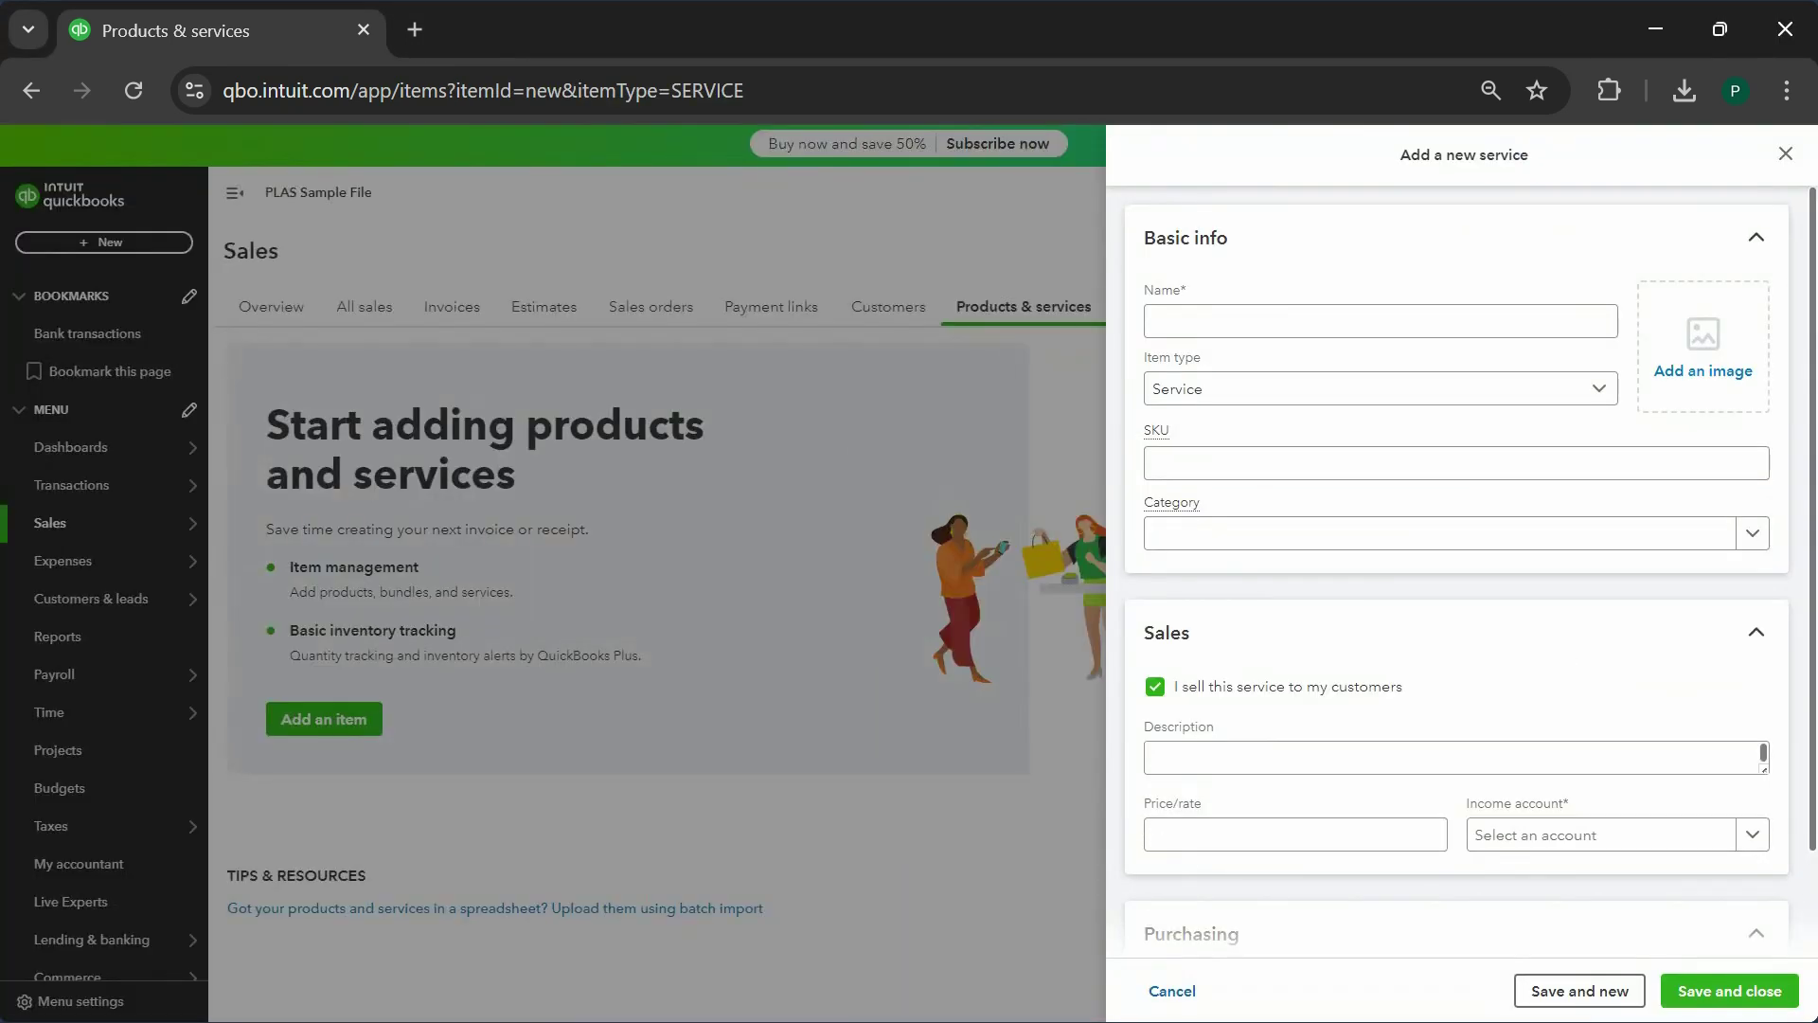
left_click(1785, 153)
left_click(185, 486)
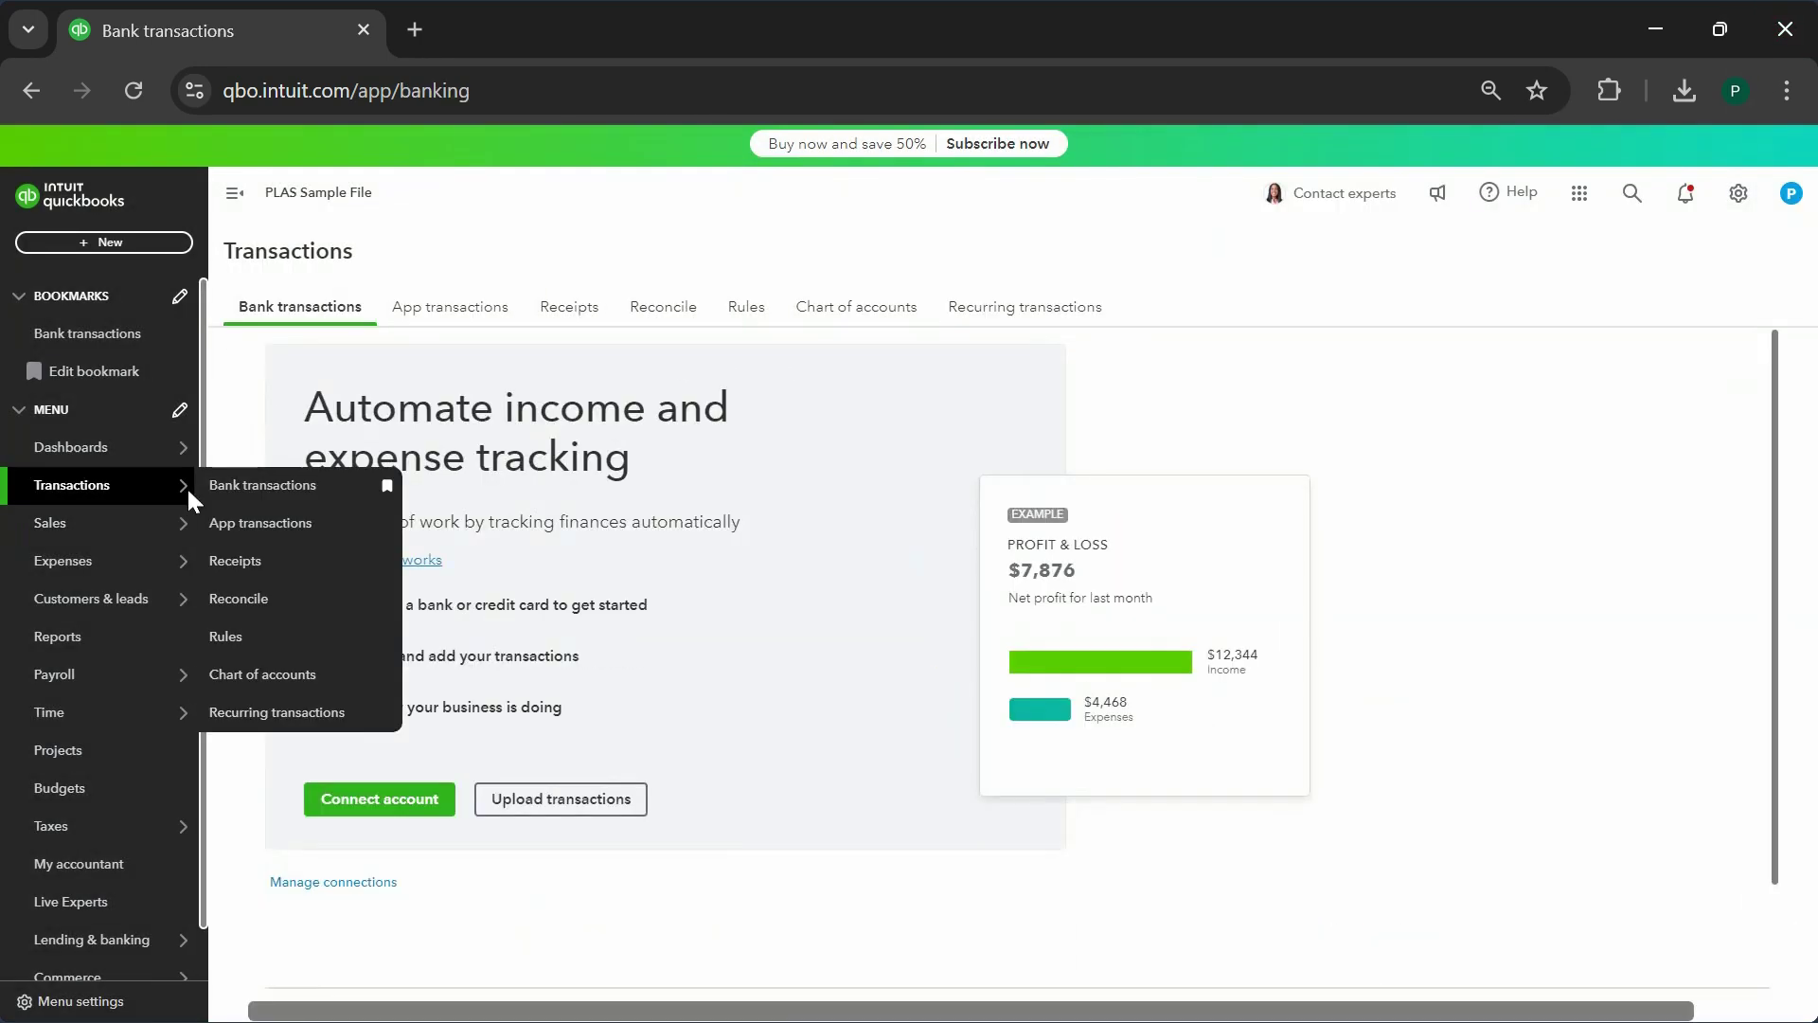
mouse_move(156, 494)
left_click(243, 486)
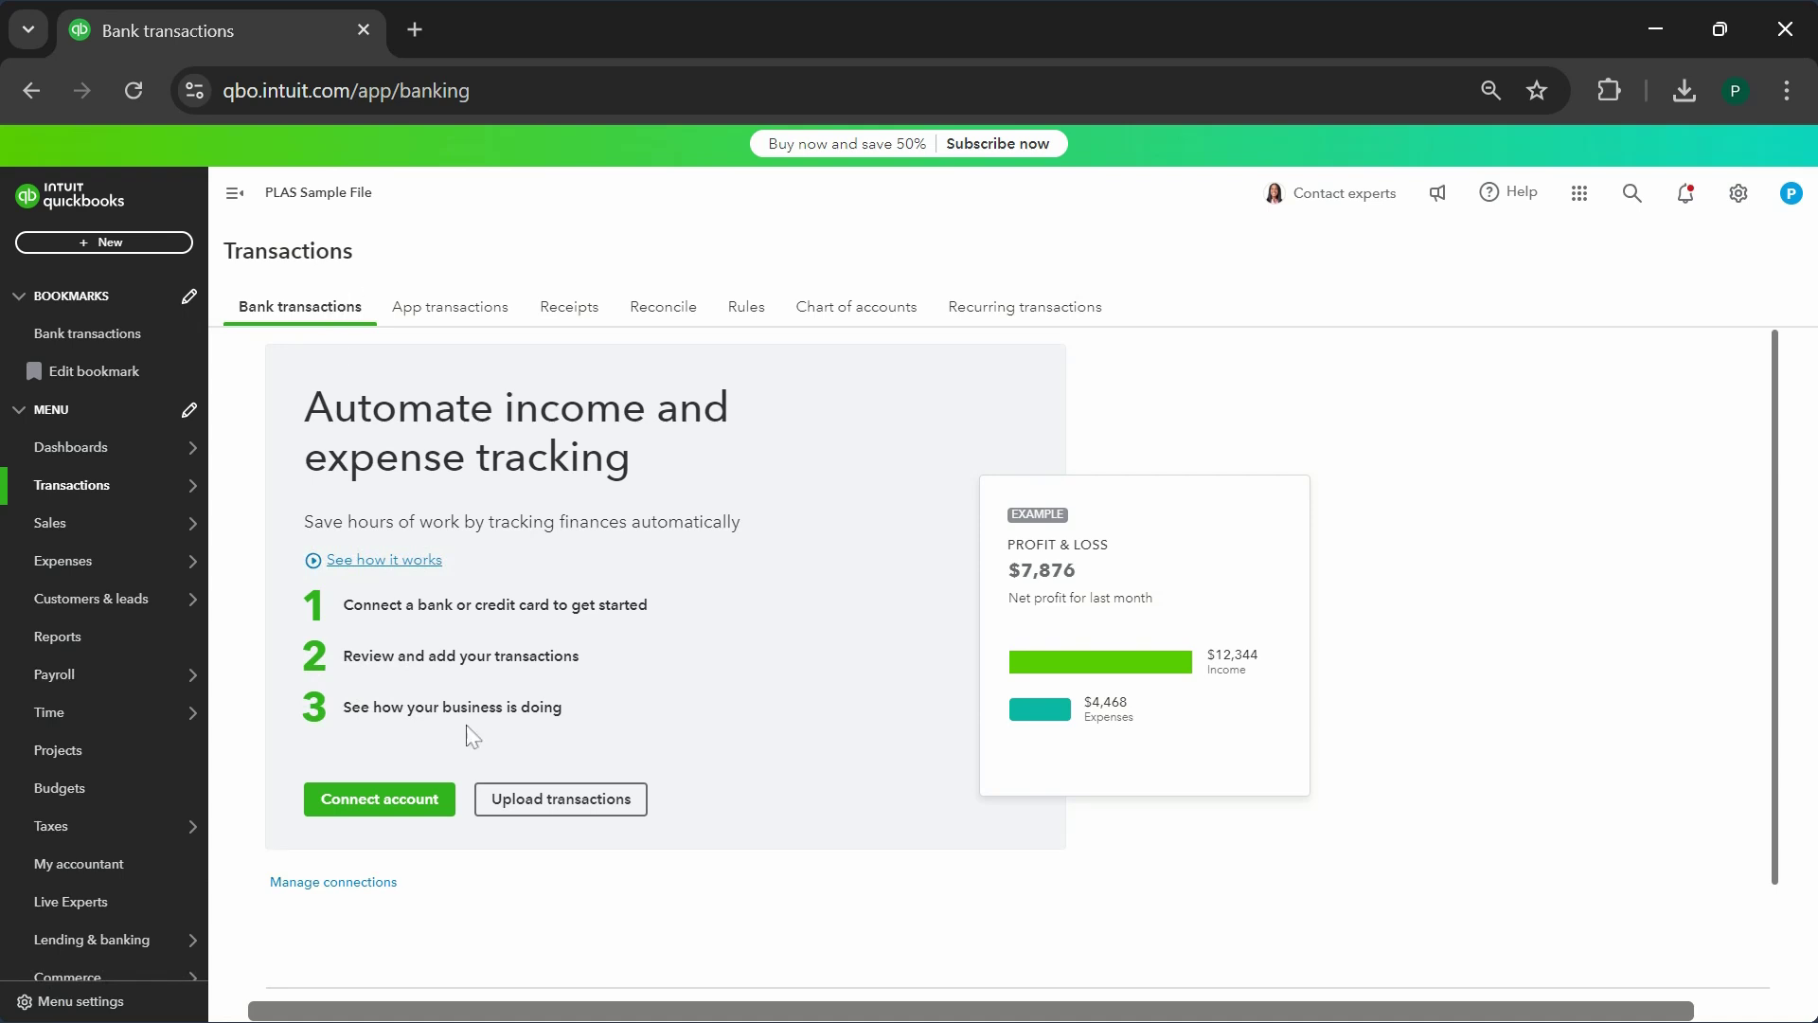
left_click(389, 798)
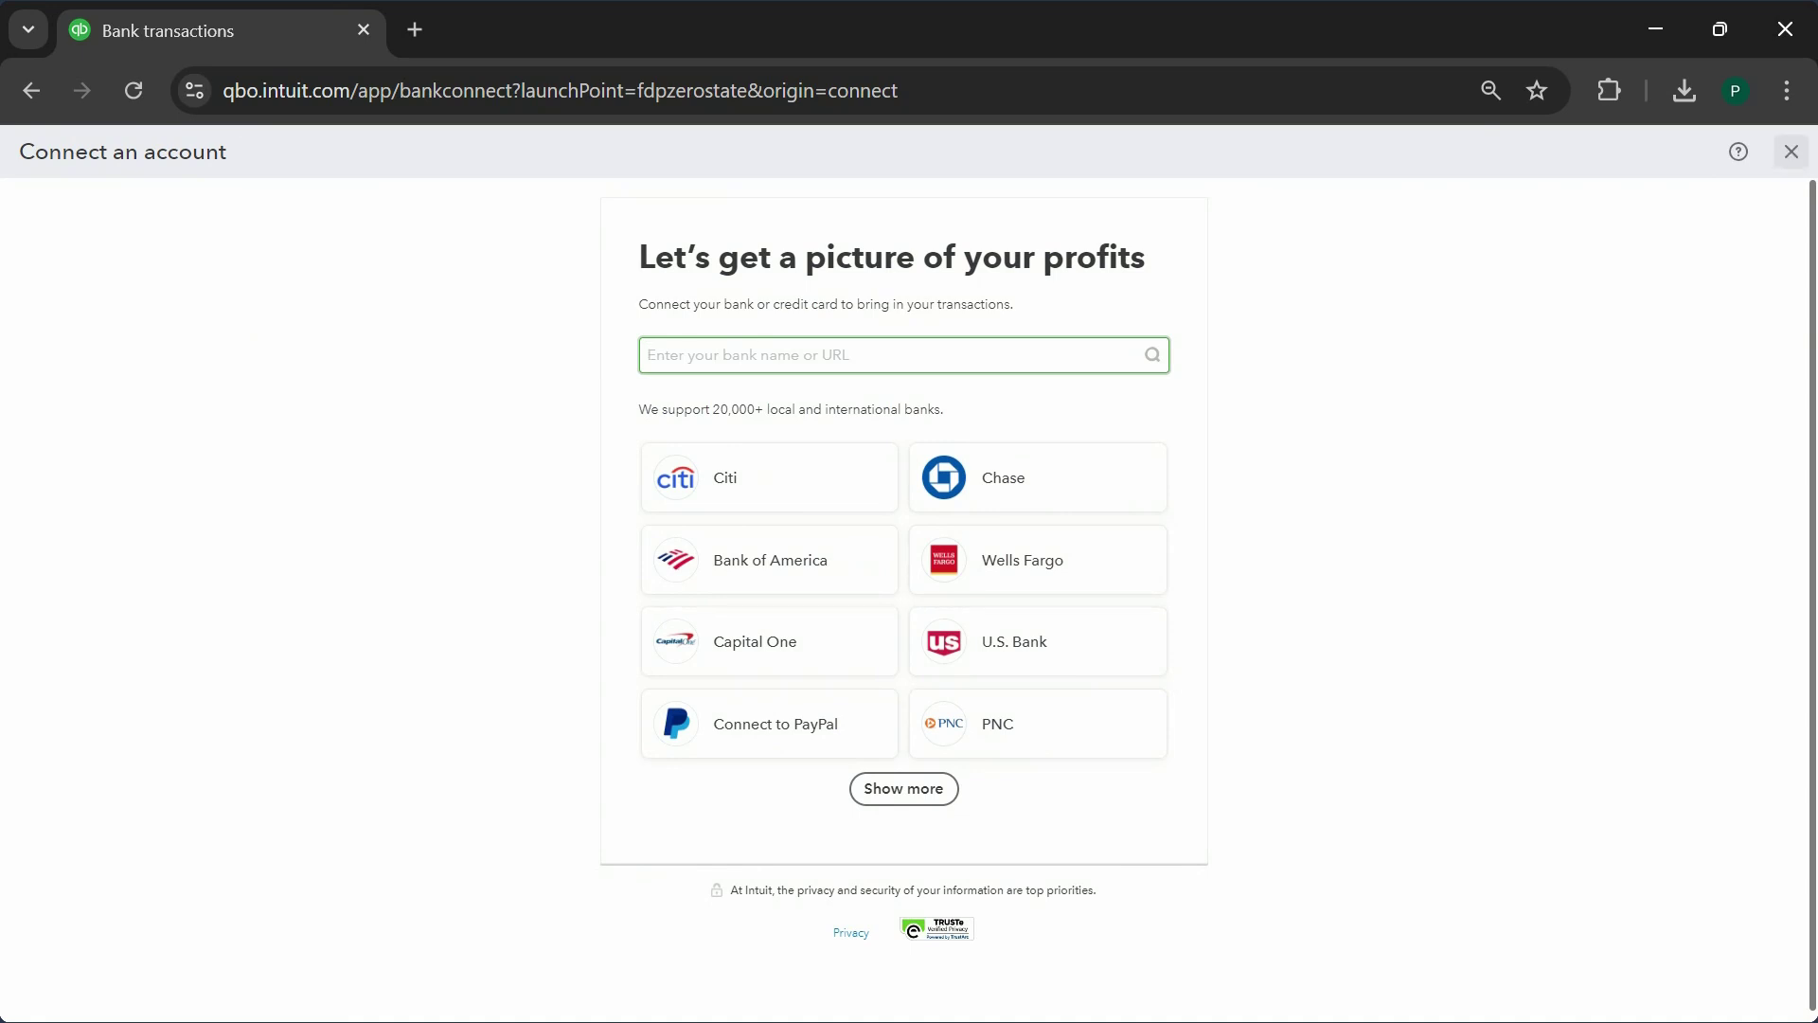
left_click(1791, 152)
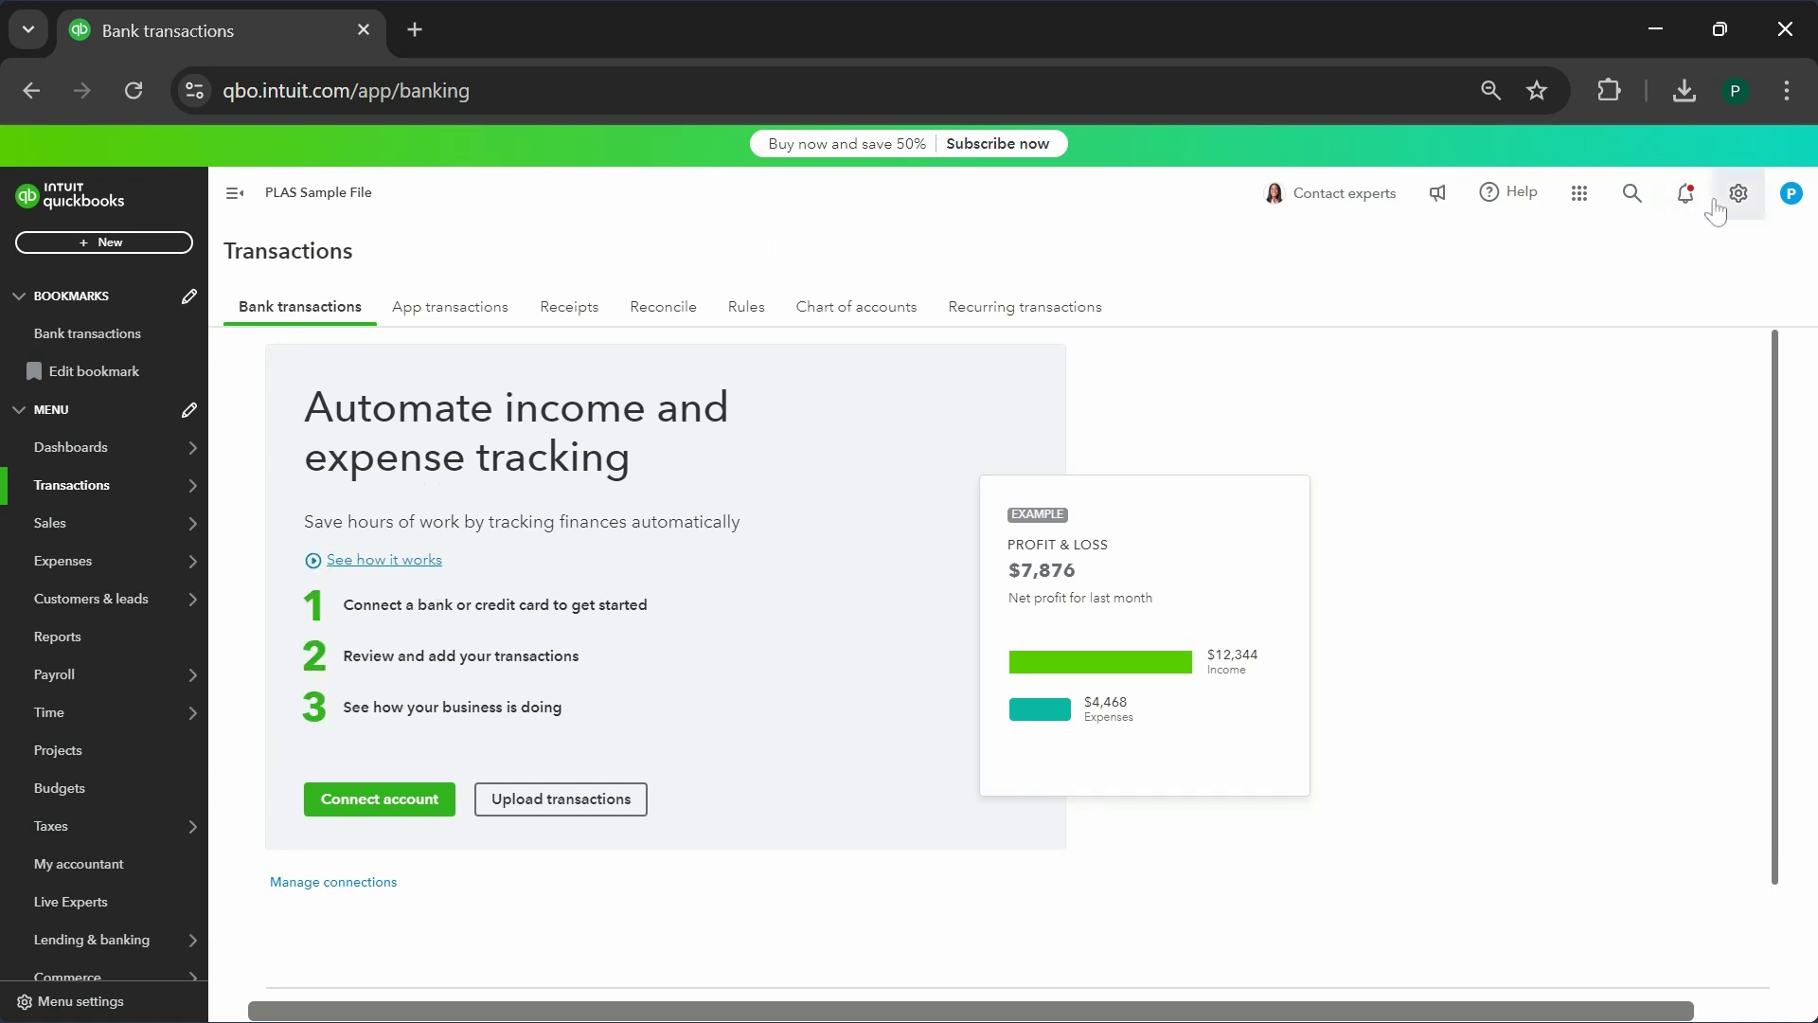
- Start reconciling the Cash account with the statement ending balance and date left blank
left_click(1738, 216)
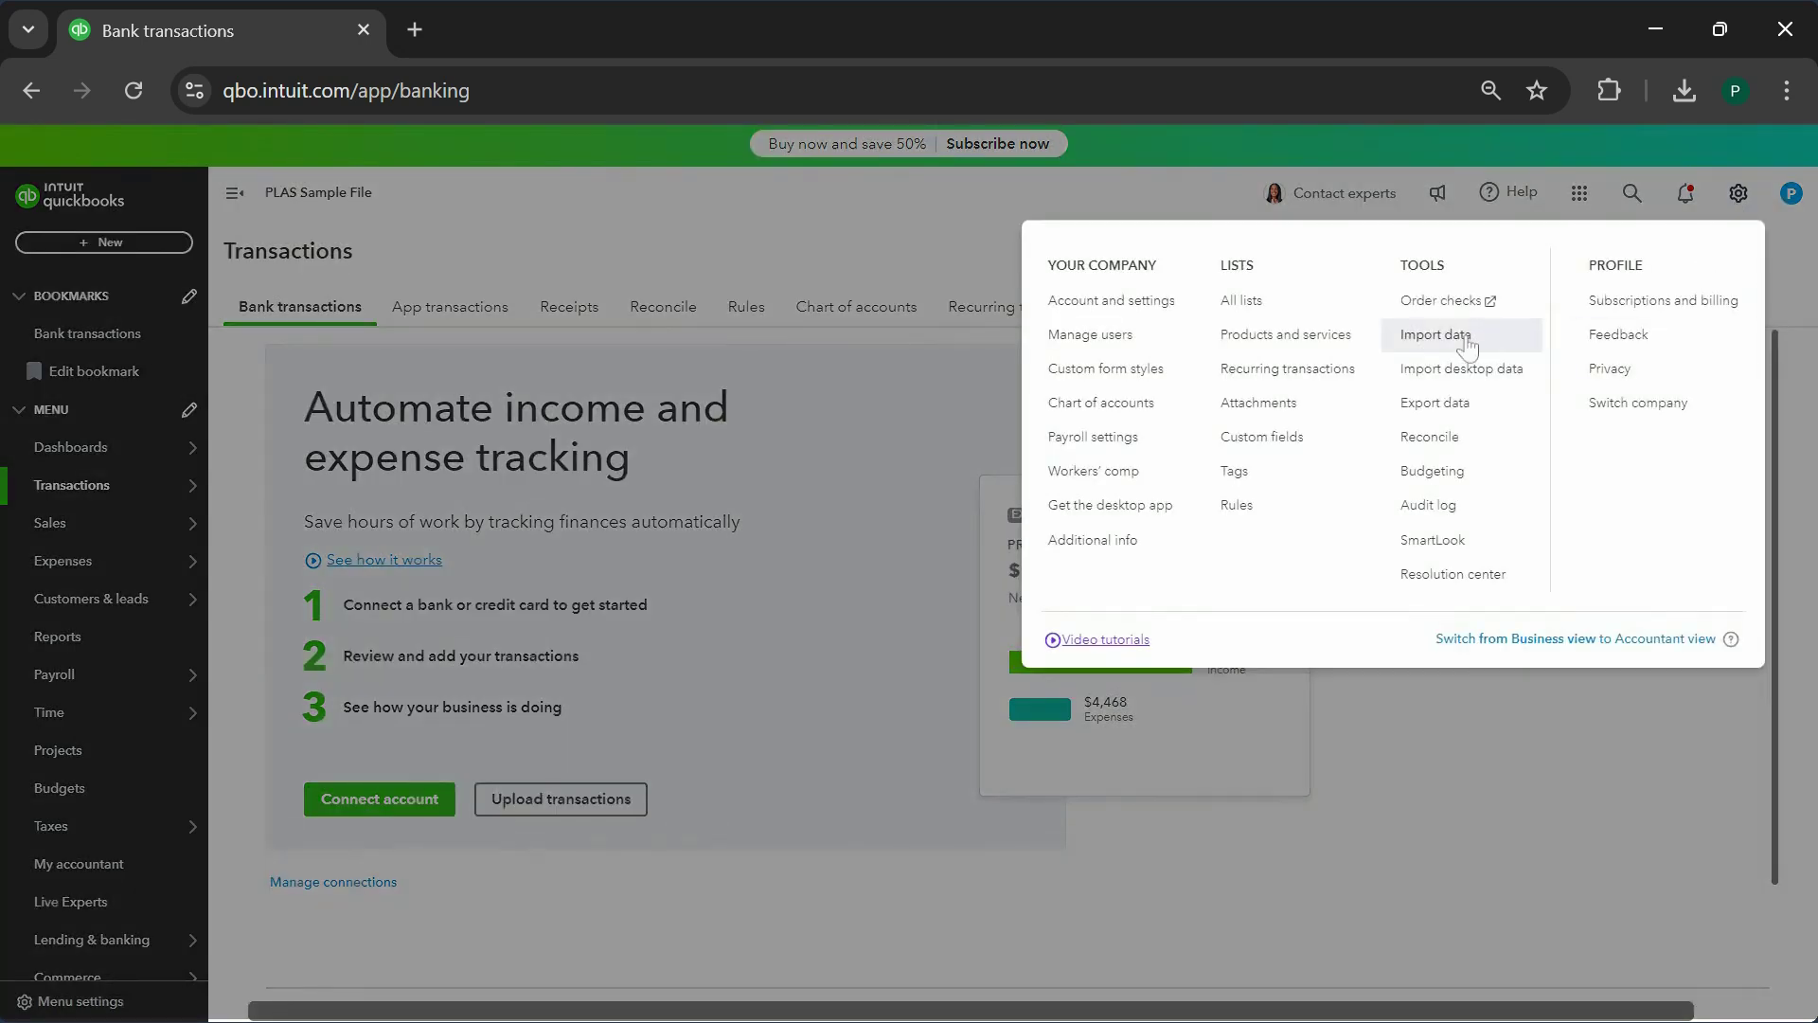
left_click(1466, 439)
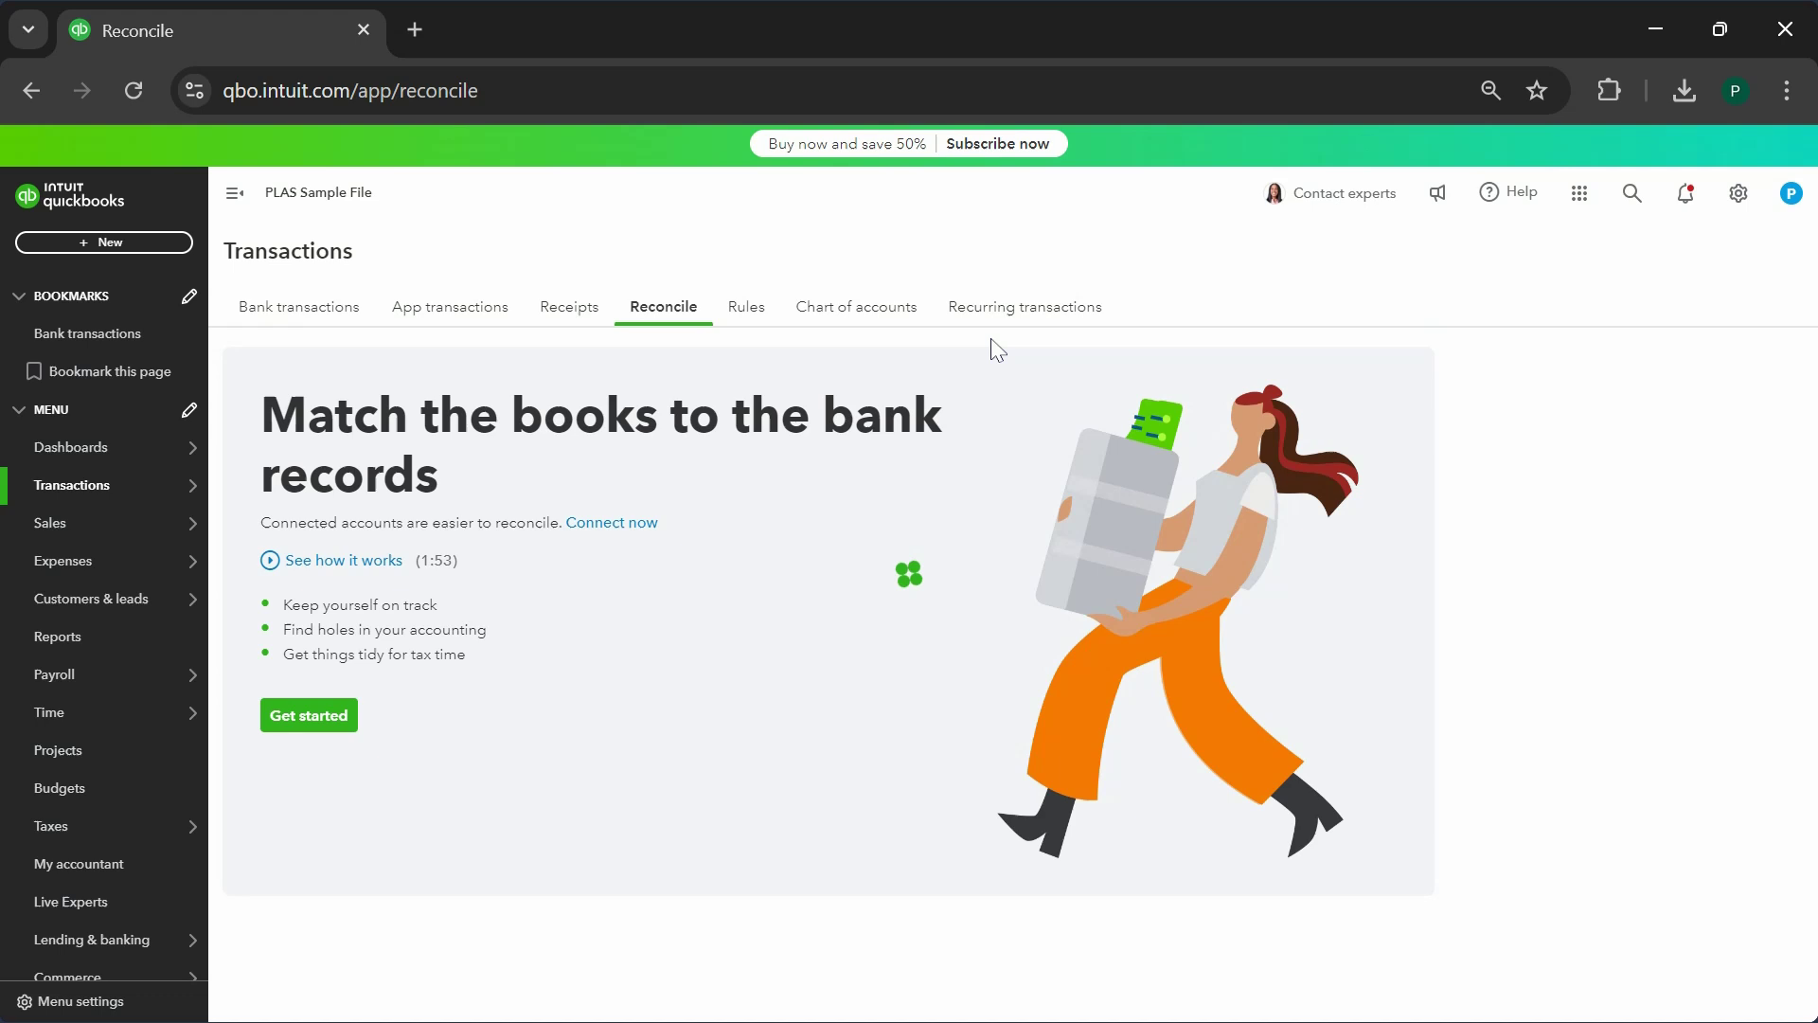
left_click(293, 718)
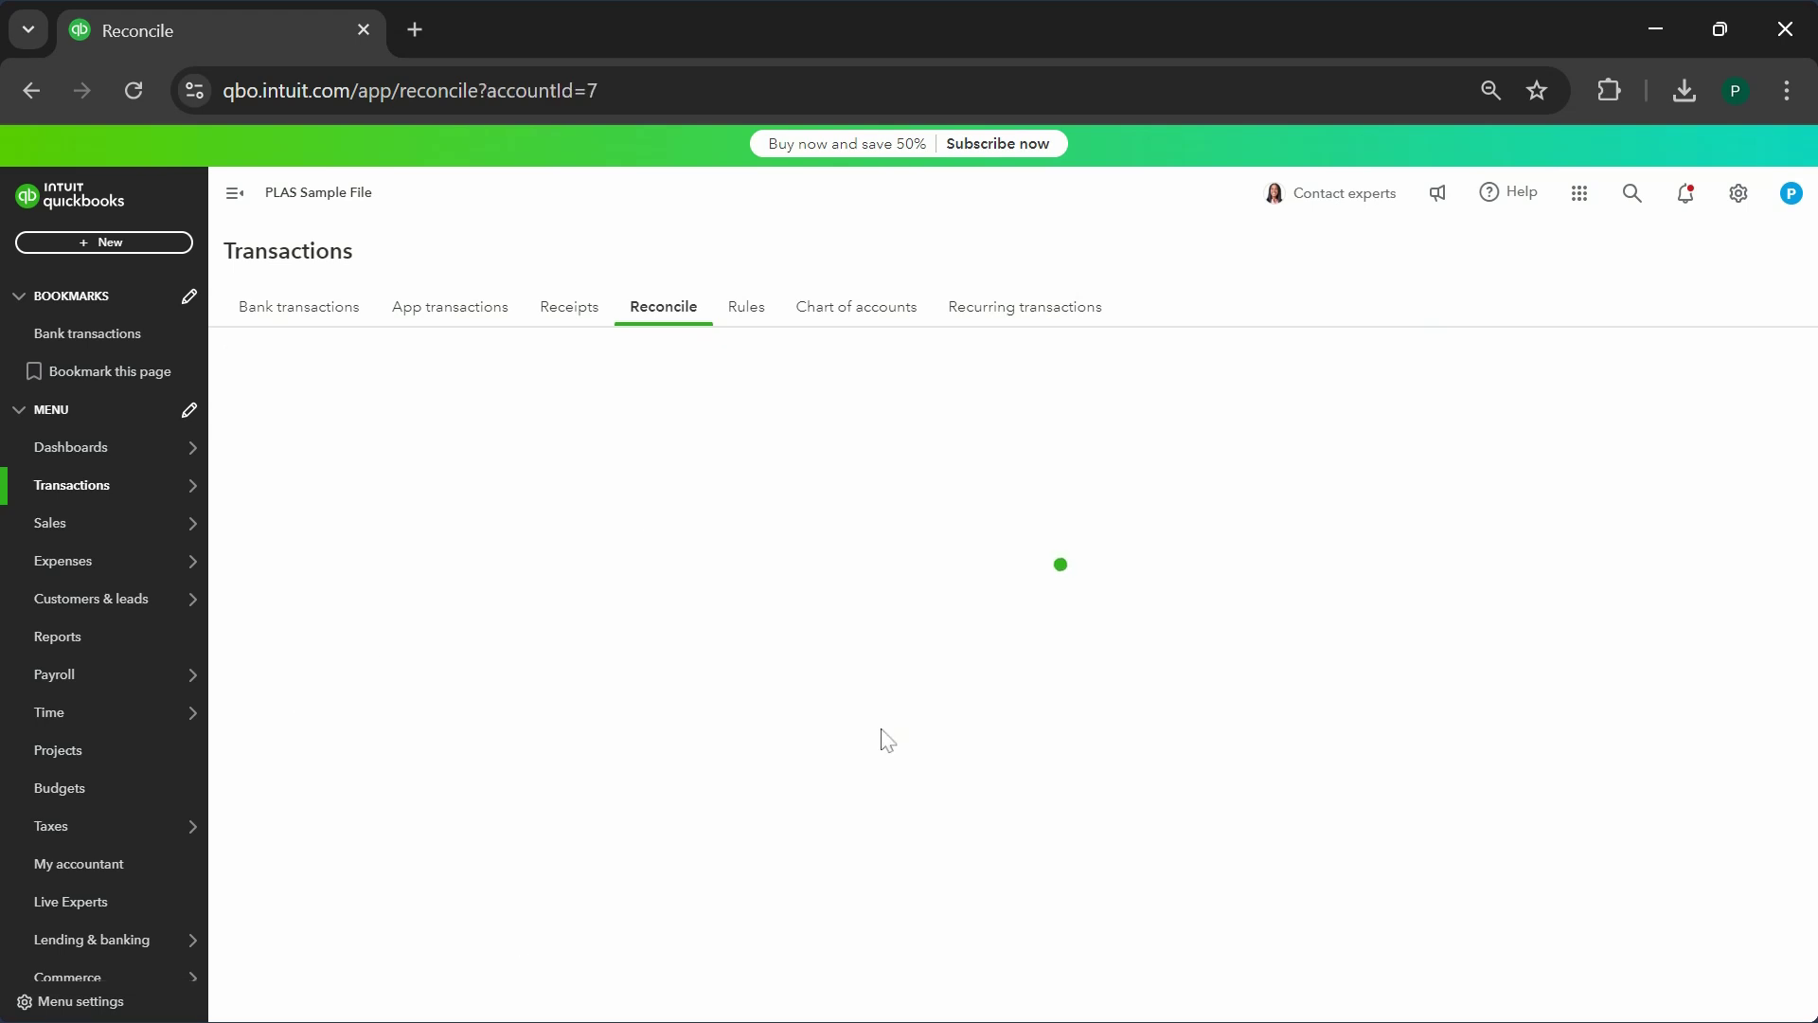
left_click(424, 532)
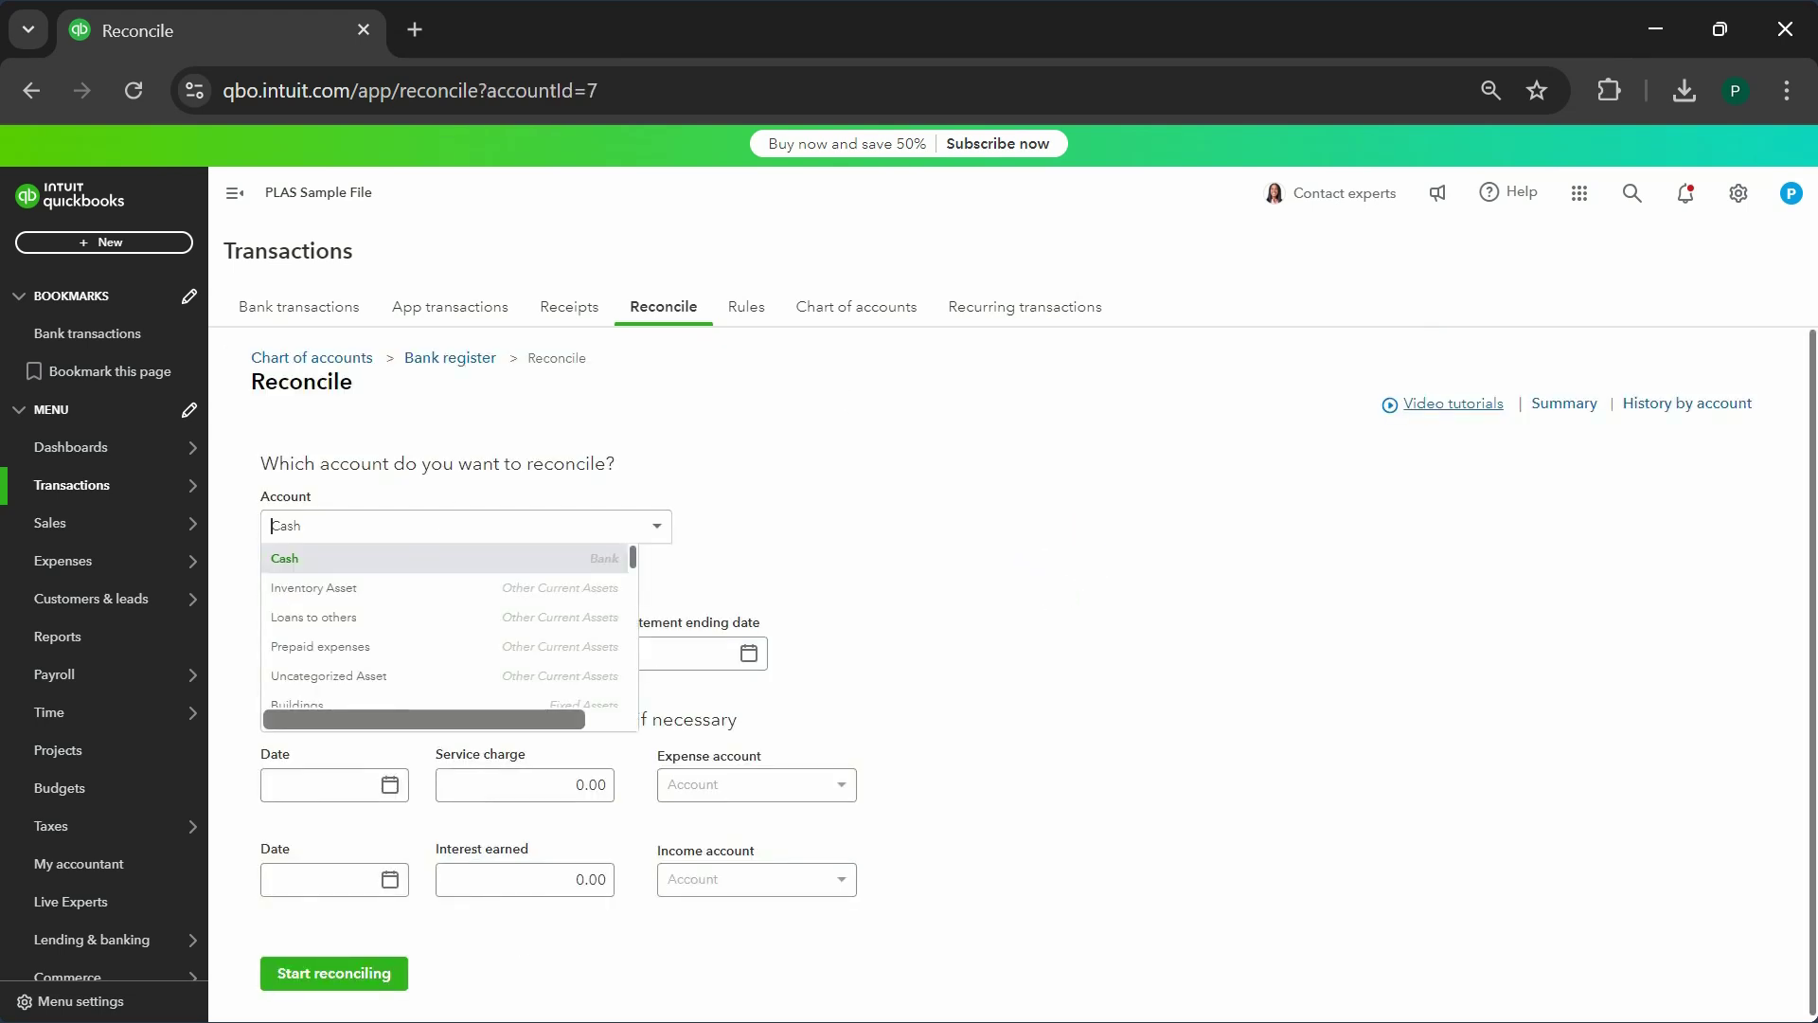
left_click(581, 568)
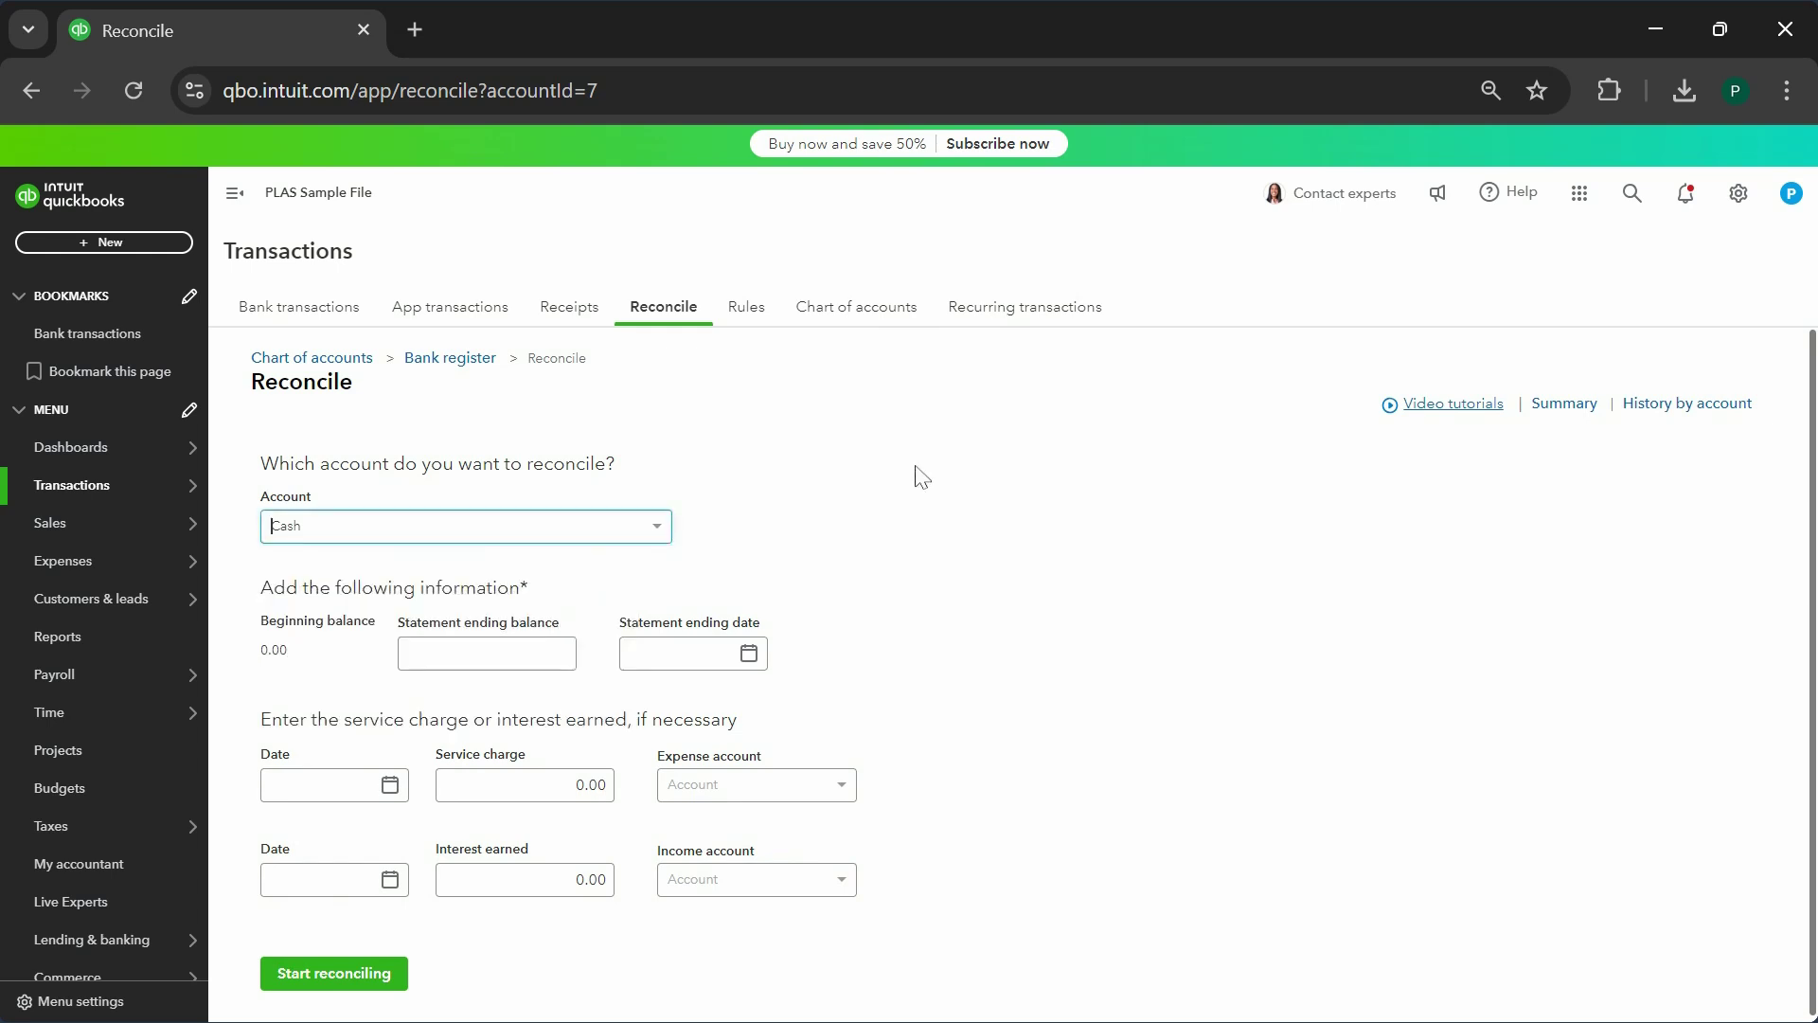
left_click(568, 653)
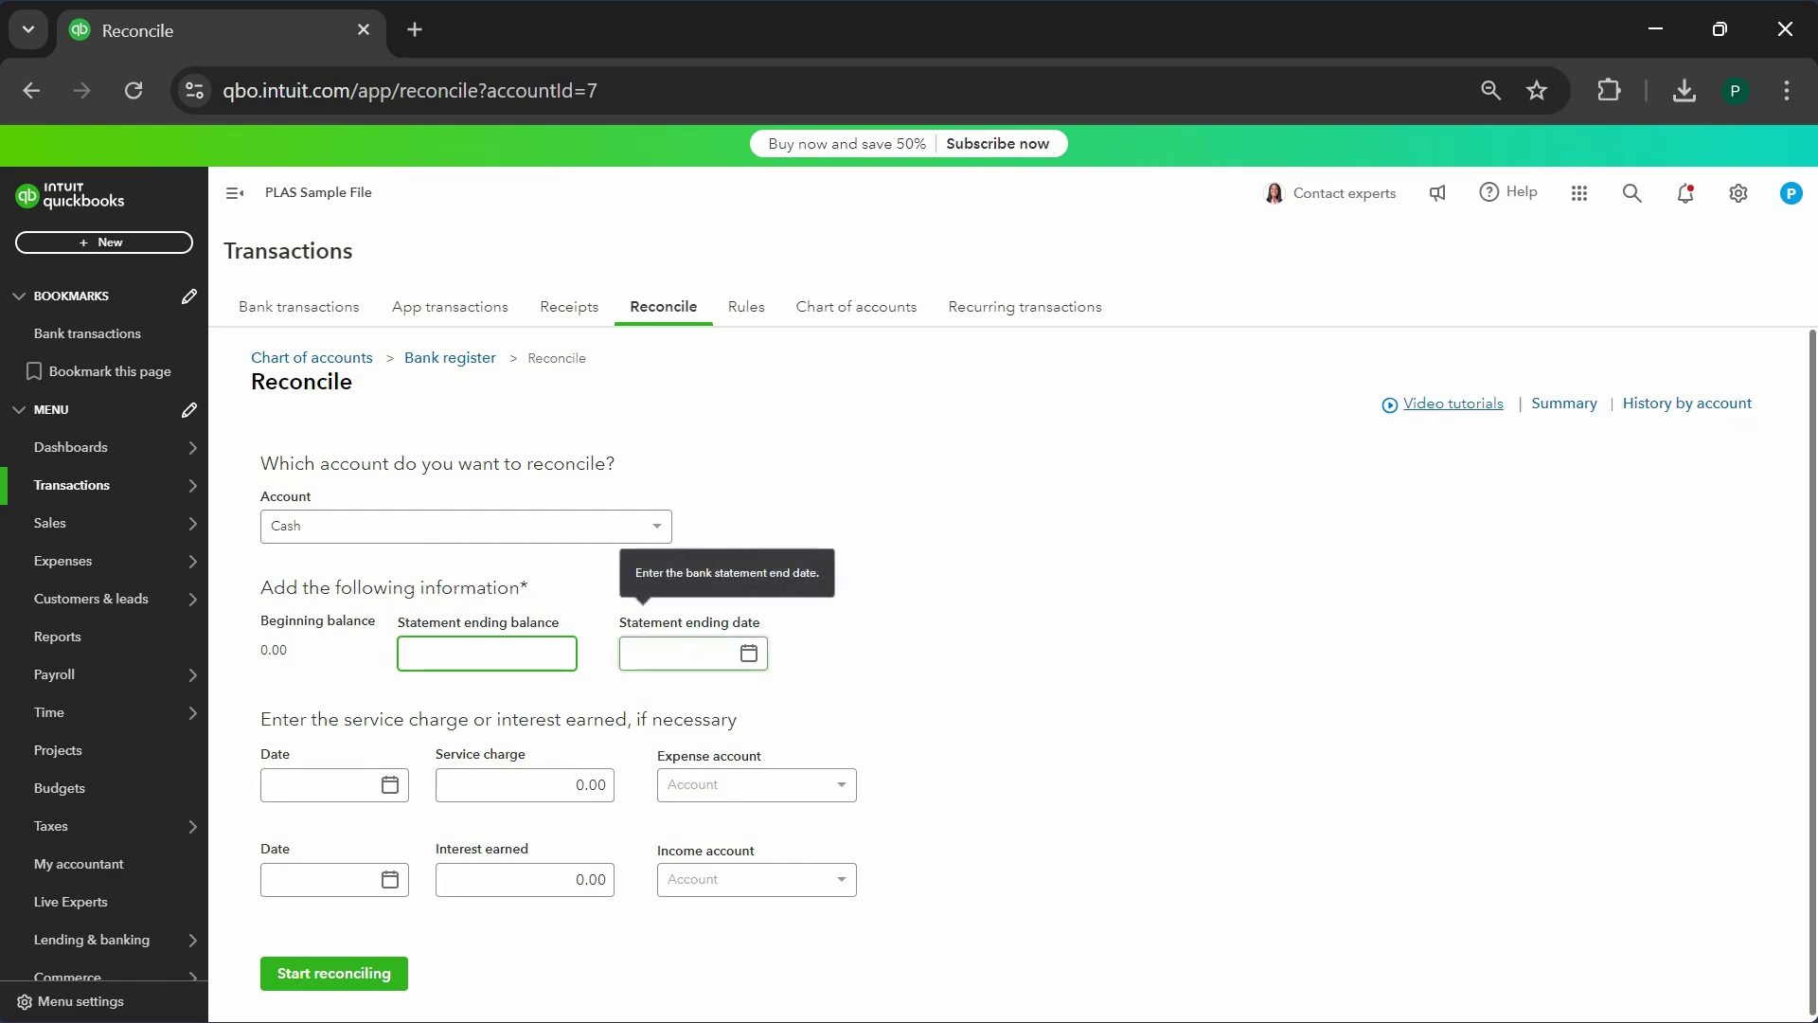
left_click(681, 653)
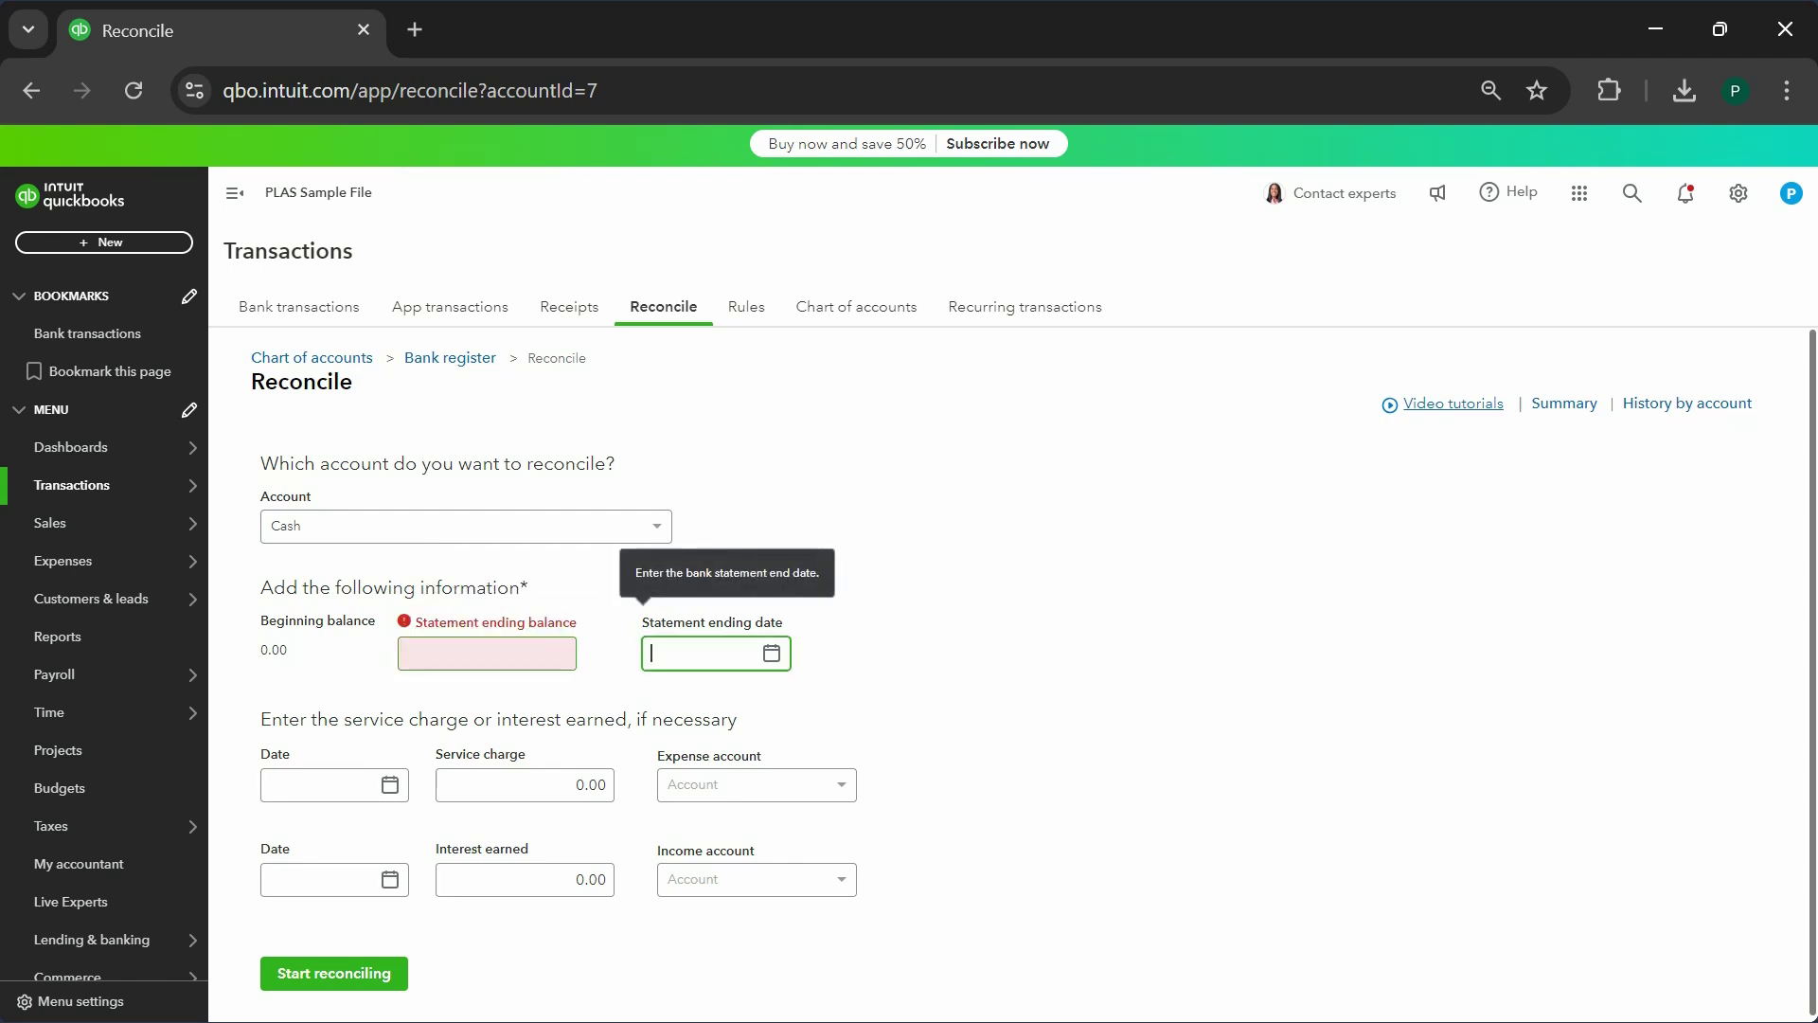
left_click(334, 980)
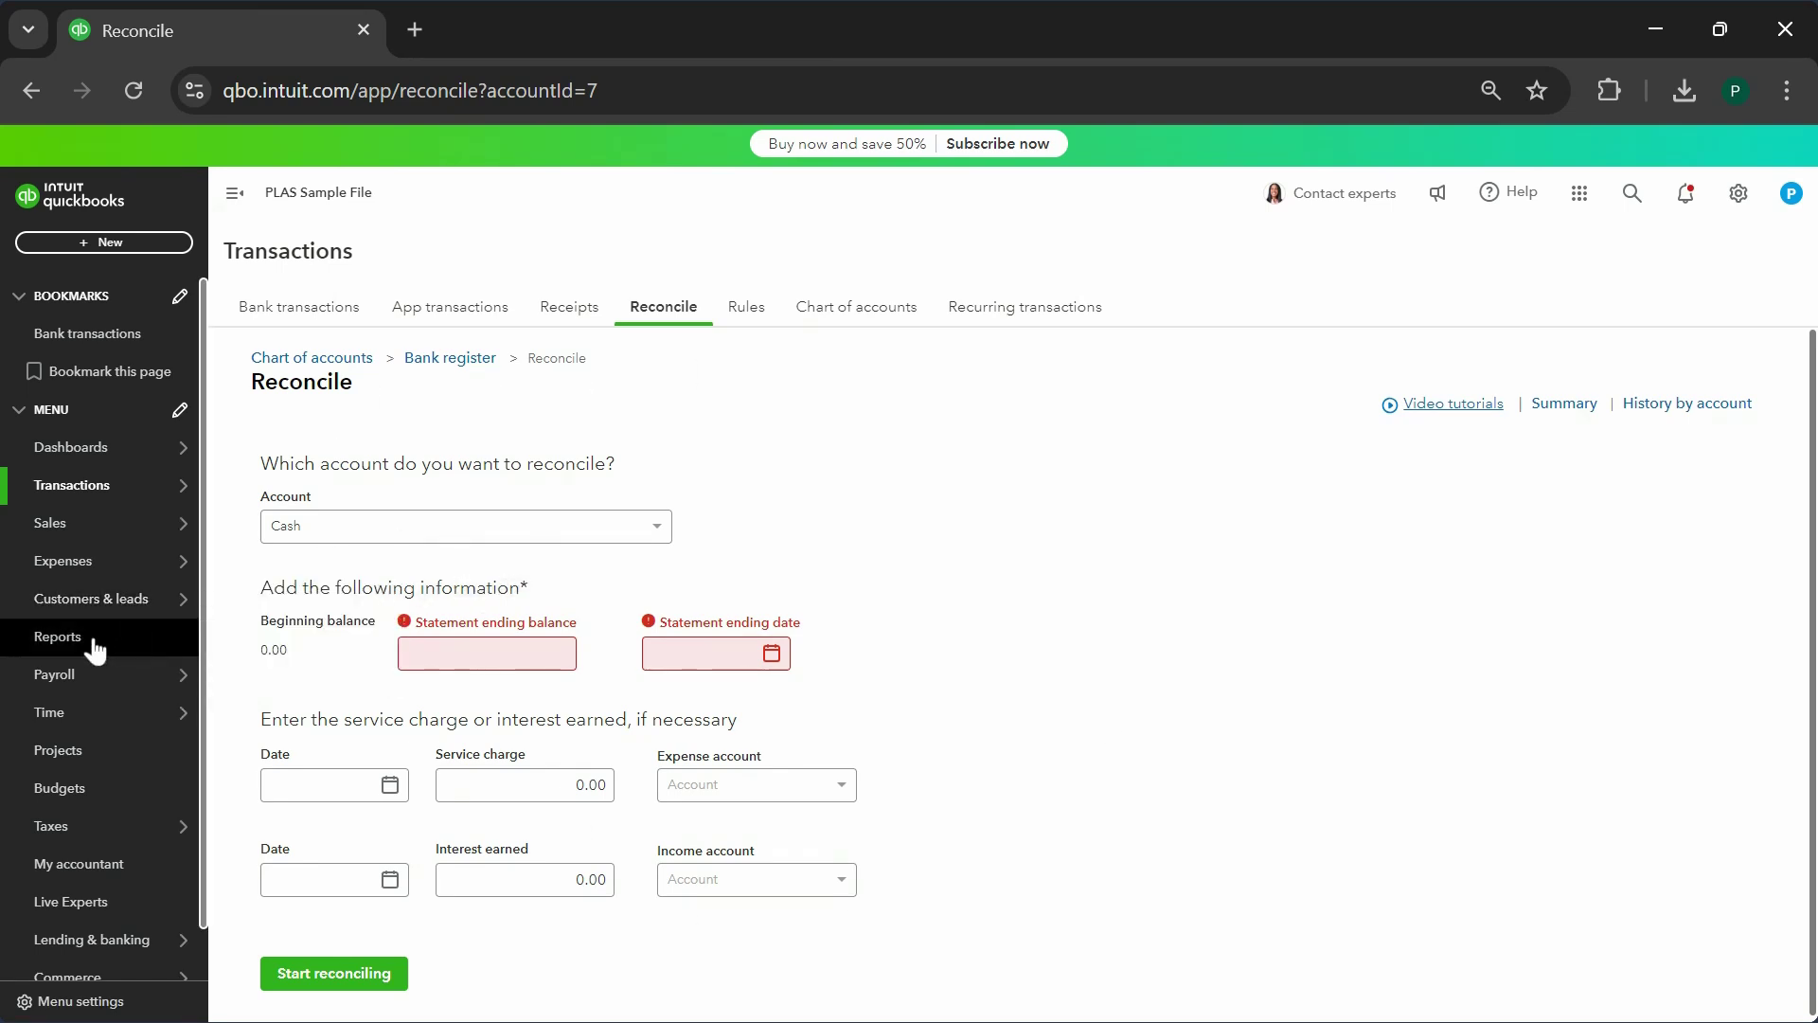
- Open the Balance Sheet report from Reports, covering 01/01/2024 to 10/22/2024
left_click(57, 636)
left_click(327, 703)
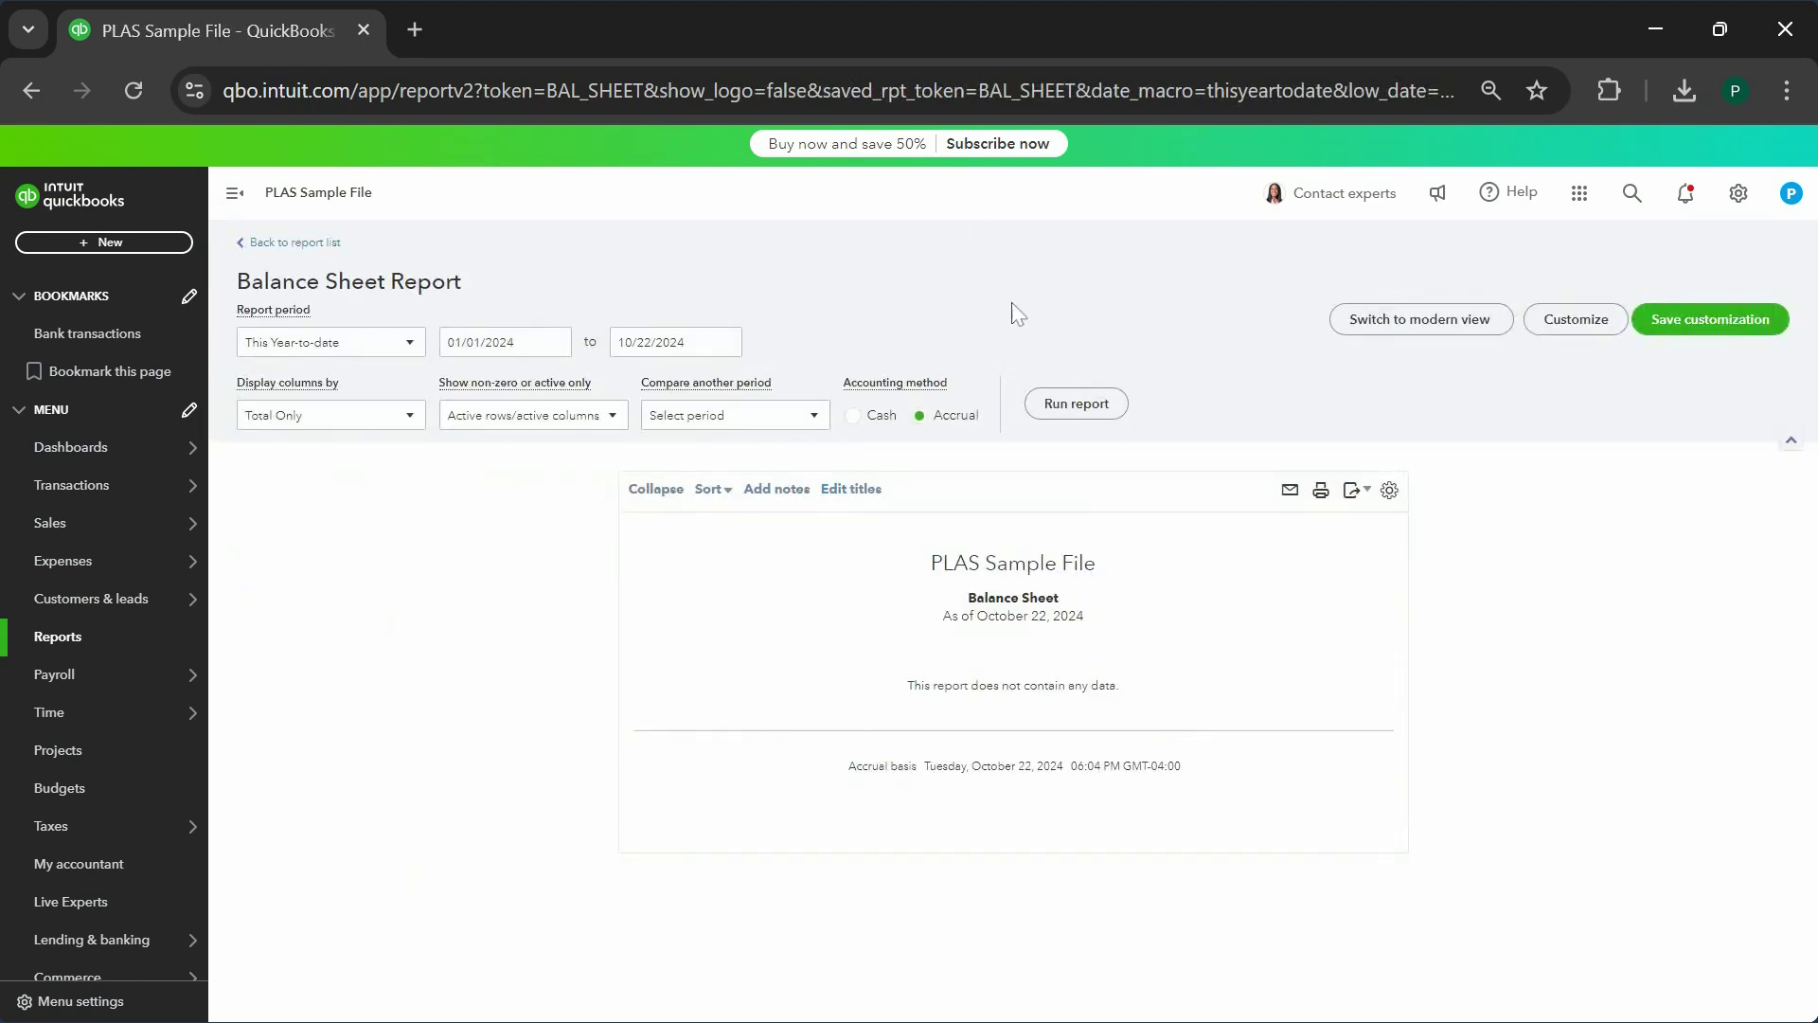
left_click(493, 342)
left_click_drag(437, 379, 238, 310)
left_click_drag(438, 379, 857, 409)
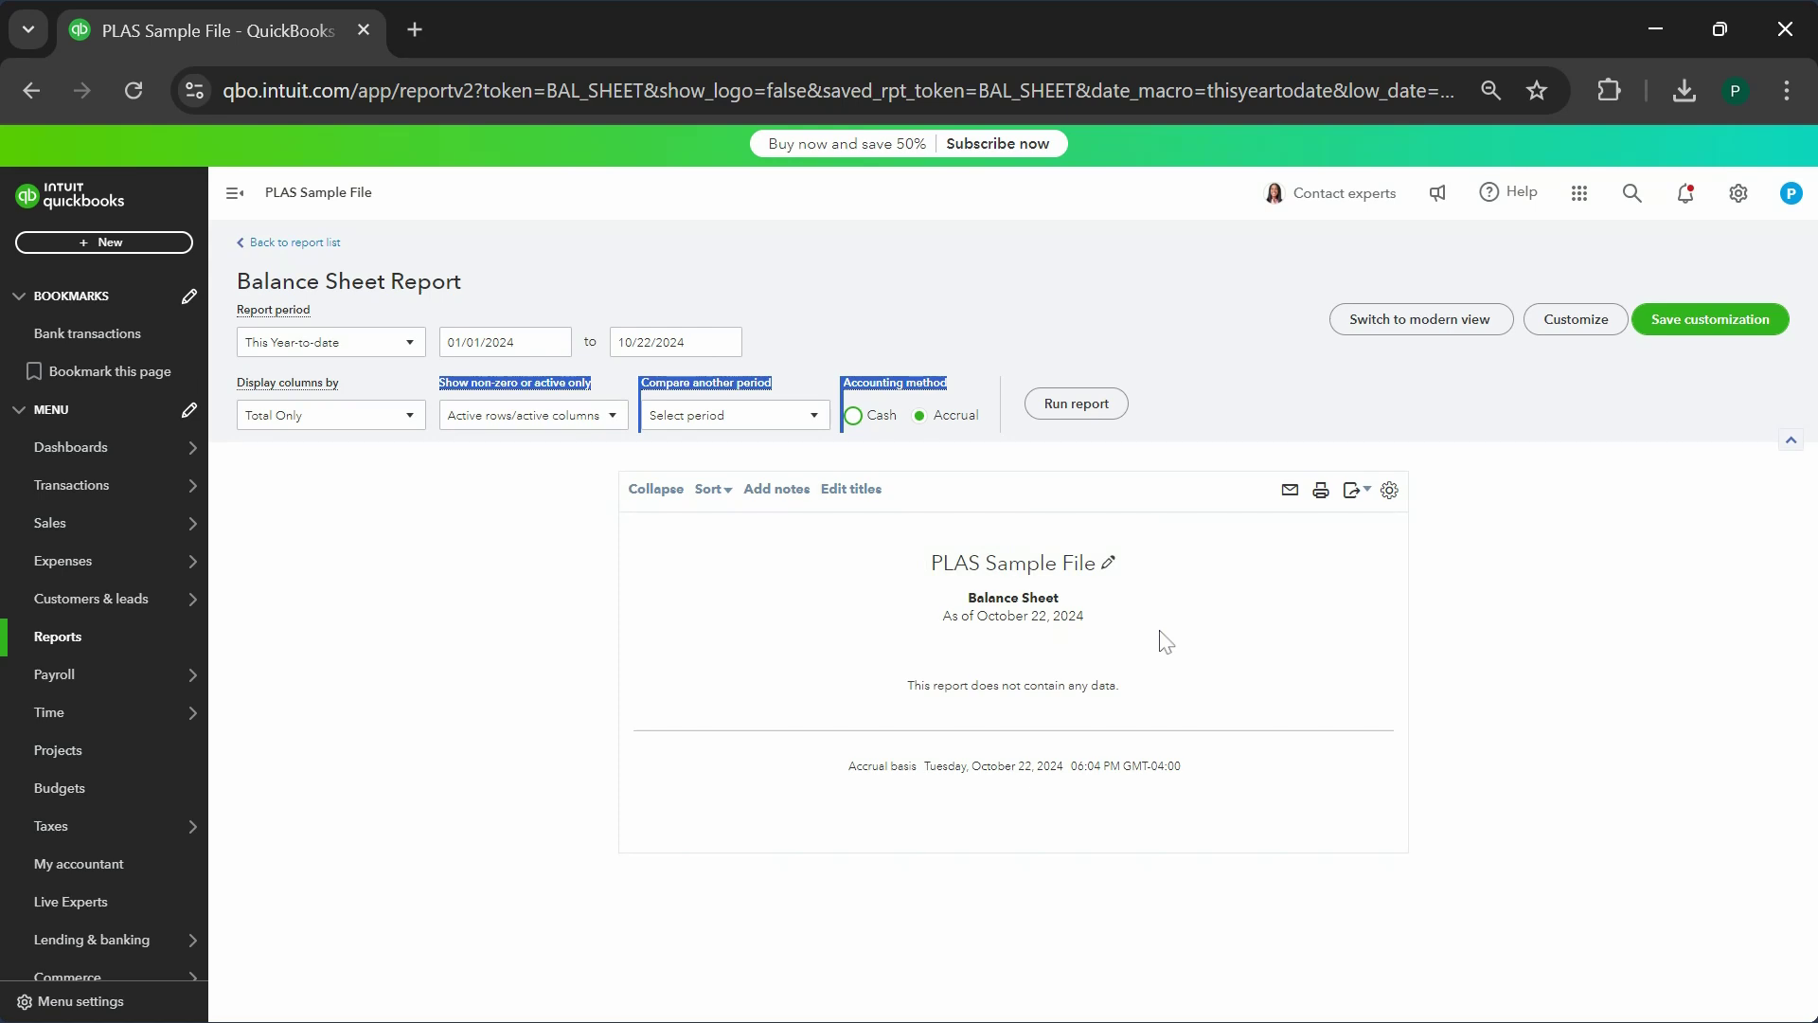
left_click(1610, 418)
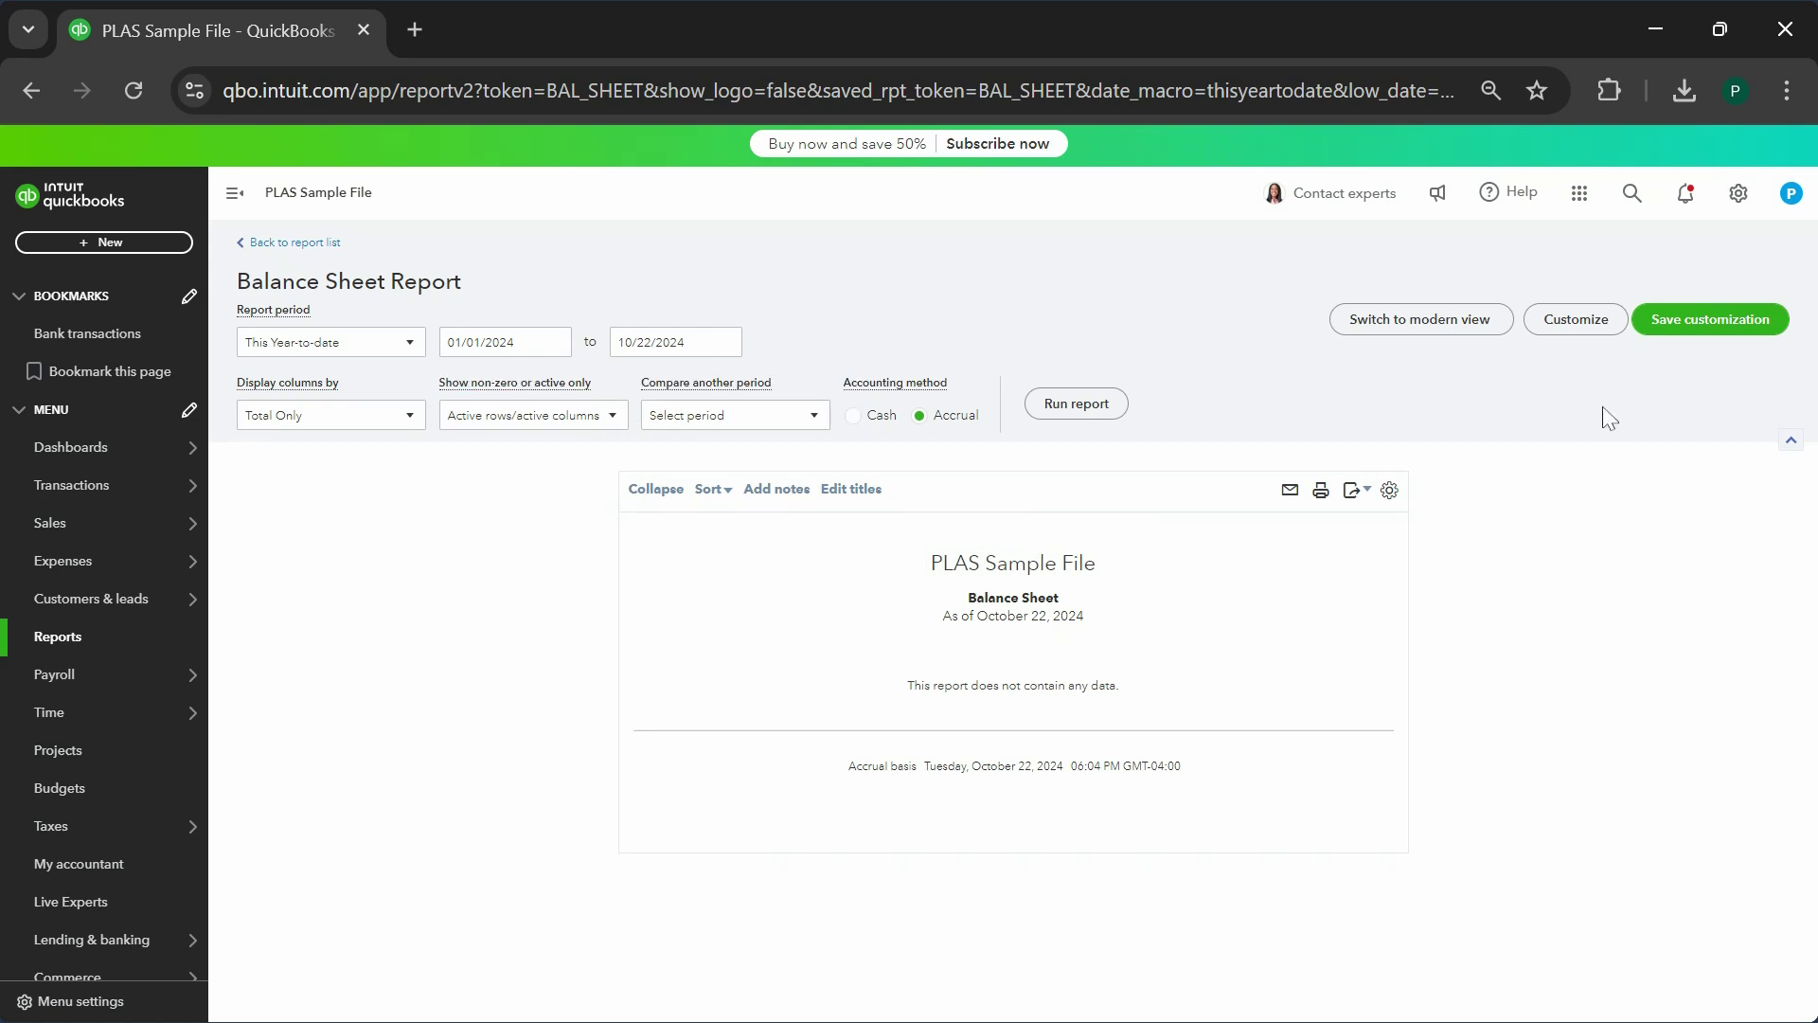